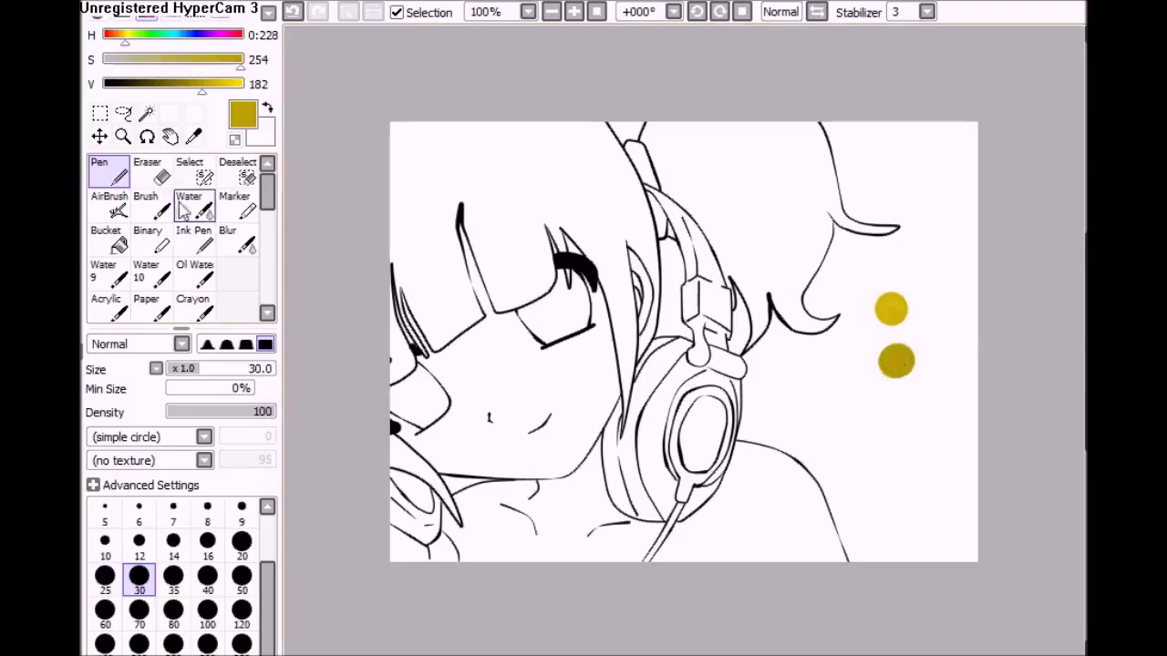
# - Paint the hair with the Pen in the lightest gold swatch, adding the middle gold swatch as a first shade
pyautogui.keyDown('alt'); pyautogui.click(885, 304); pyautogui.keyUp('alt')
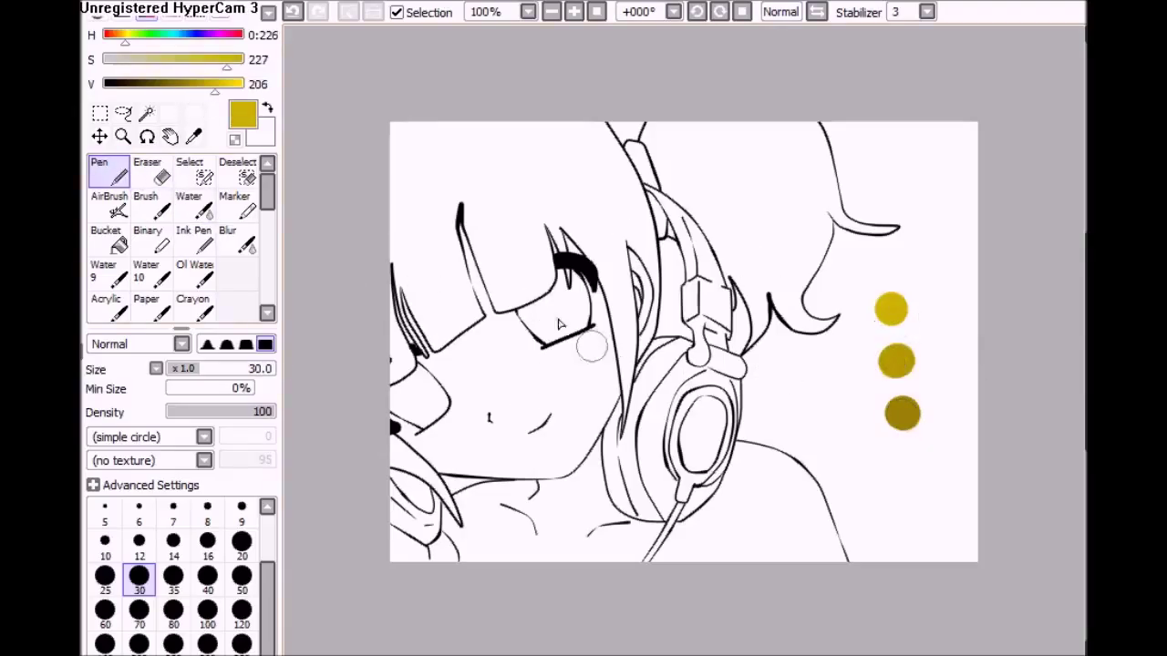
pyautogui.moveTo(456, 188)
pyautogui.mouseDown()
pyautogui.moveTo(434, 219)
pyautogui.moveTo(604, 278)
pyautogui.moveTo(750, 159)
pyautogui.moveTo(789, 264)
pyautogui.moveTo(750, 318)
pyautogui.mouseUp()
pyautogui.keyDown('alt'); pyautogui.click(894, 363); pyautogui.keyUp('alt')
pyautogui.moveTo(547, 219)
pyautogui.mouseDown()
pyautogui.moveTo(447, 307)
pyautogui.moveTo(393, 149)
pyautogui.moveTo(552, 109)
pyautogui.moveTo(628, 119)
pyautogui.moveTo(846, 204)
pyautogui.moveTo(790, 279)
pyautogui.moveTo(638, 209)
pyautogui.mouseUp()
# - Shade the bun and the fringe with the Pen in the darkest gold swatch, reducing the brush size for the finer areas
pyautogui.keyDown('alt'); pyautogui.click(902, 420); pyautogui.keyUp('alt')
pyautogui.moveTo(675, 255)
pyautogui.mouseDown()
pyautogui.moveTo(766, 339)
pyautogui.moveTo(847, 196)
pyautogui.moveTo(902, 233)
pyautogui.mouseUp()
pyautogui.press('[')
pyautogui.press('[')
pyautogui.press('[')
pyautogui.press('[')
pyautogui.press('[')
pyautogui.moveTo(401, 274)
pyautogui.mouseDown()
pyautogui.moveTo(454, 323)
pyautogui.moveTo(480, 242)
pyautogui.moveTo(542, 279)
pyautogui.moveTo(558, 221)
pyautogui.moveTo(647, 300)
pyautogui.moveTo(629, 241)
pyautogui.mouseUp()
# - Blend the three gold tones across the fringe and the bun with the Blur brush
pyautogui.click(237, 239)
pyautogui.moveTo(404, 177)
pyautogui.mouseDown()
pyautogui.moveTo(502, 195)
pyautogui.moveTo(592, 255)
pyautogui.mouseUp()
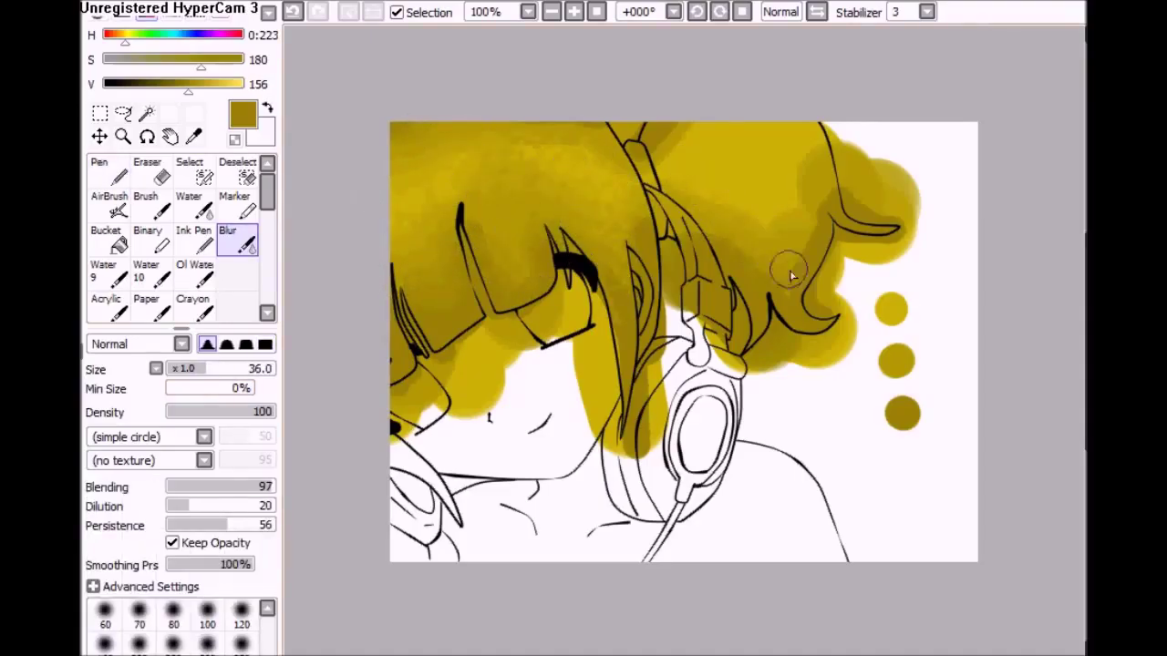
pyautogui.moveTo(681, 157); pyautogui.dragTo(671, 187)
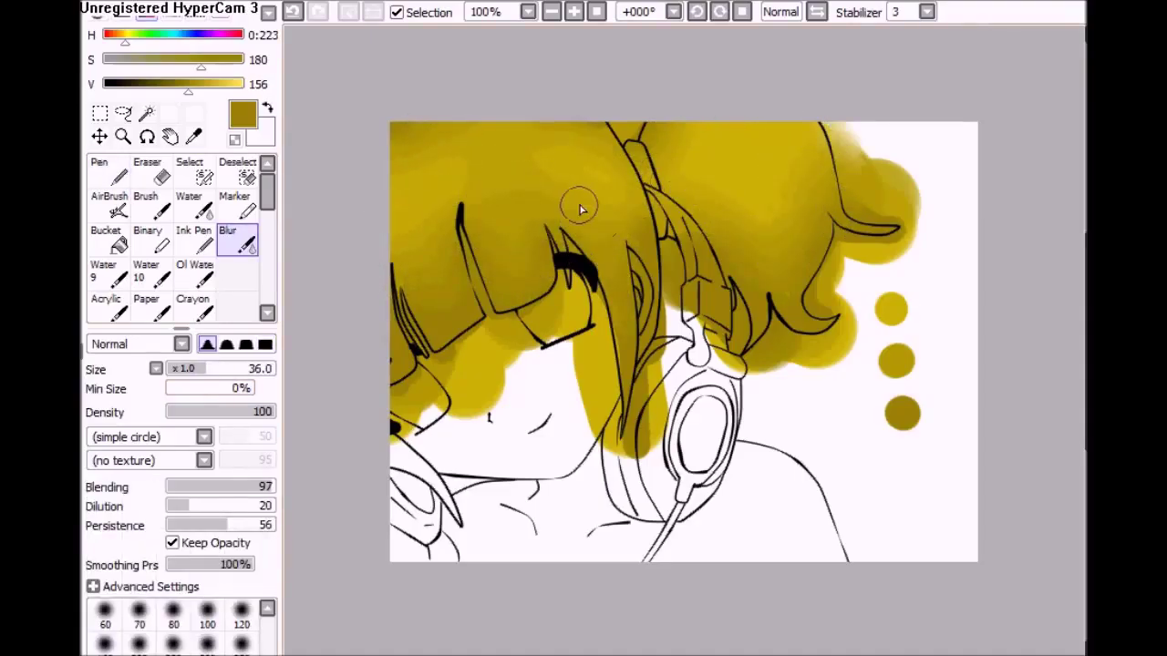
# - Paint a white highlight band across the hair with the Pen, undoing and redoing the first stroke
pyautogui.click(107, 170)
pyautogui.moveTo(201, 60); pyautogui.dragTo(97, 59)
pyautogui.moveTo(188, 84); pyautogui.dragTo(259, 84)
pyautogui.moveTo(410, 217); pyautogui.dragTo(612, 122)
pyautogui.hotkey('ctrl', 'z')
pyautogui.moveTo(634, 188)
pyautogui.mouseDown()
pyautogui.moveTo(390, 196)
pyautogui.moveTo(529, 177)
pyautogui.moveTo(693, 178)
pyautogui.moveTo(638, 210)
pyautogui.mouseUp()
# - Blur the highlight into the gold hair, adding another white Pen stroke at the fringe's left edge and blending it too
pyautogui.click(237, 239)
pyautogui.click(107, 170)
pyautogui.moveTo(392, 196)
pyautogui.mouseDown()
pyautogui.moveTo(448, 174)
pyautogui.moveTo(647, 191)
pyautogui.moveTo(653, 137)
pyautogui.moveTo(784, 164)
pyautogui.moveTo(513, 242)
pyautogui.moveTo(683, 135)
pyautogui.moveTo(811, 115)
pyautogui.moveTo(388, 199)
pyautogui.mouseUp()
pyautogui.click(237, 239)
pyautogui.moveTo(534, 192)
pyautogui.mouseDown()
pyautogui.moveTo(469, 216)
pyautogui.moveTo(732, 156)
pyautogui.mouseUp()
pyautogui.rightClick(902, 413)
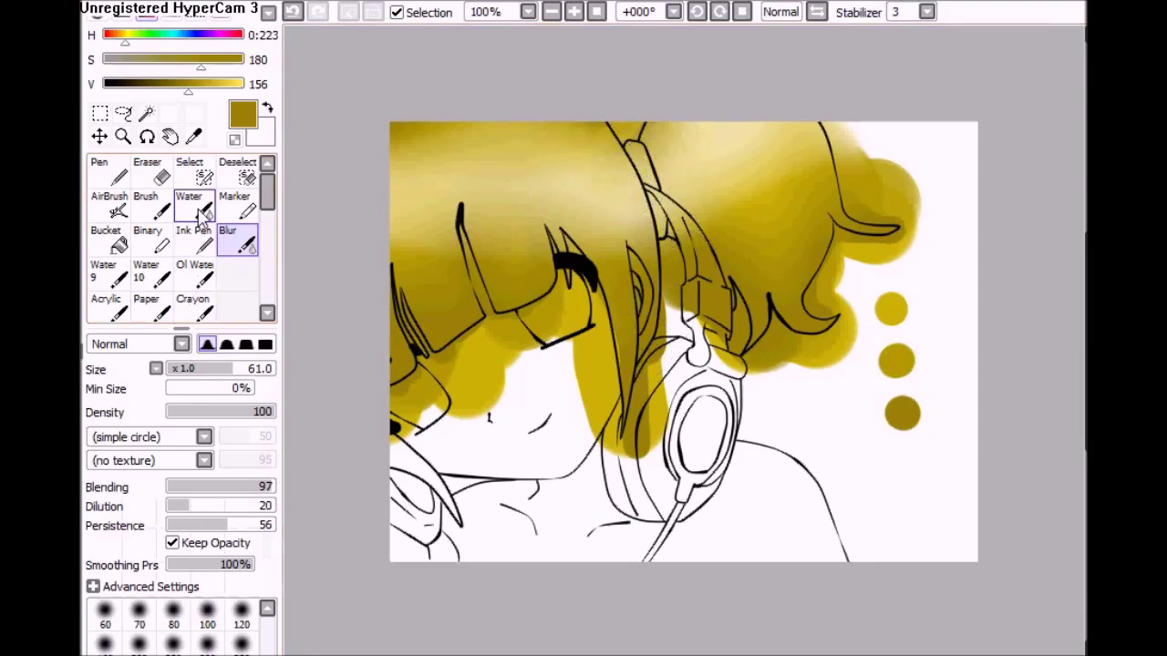
pyautogui.press('e')
pyautogui.click(237, 239)
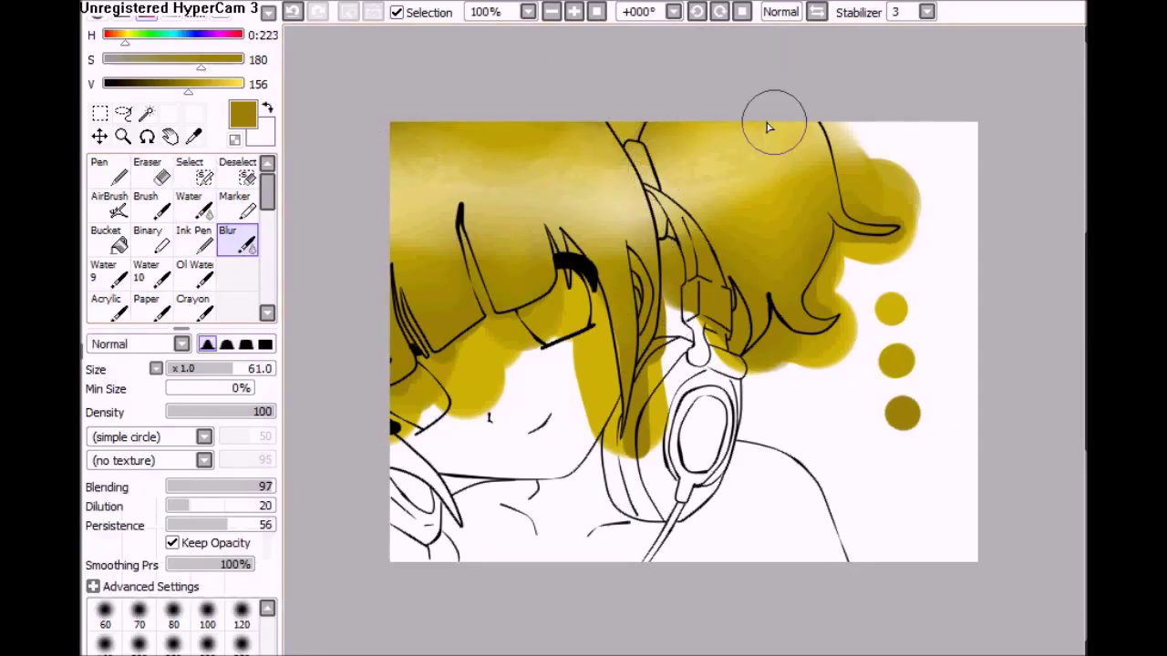
# - Strengthen the fringe highlight with the white AirBrush at size 100 and smooth it with the Blur brush at size 61
pyautogui.press('a')
pyautogui.press('x')
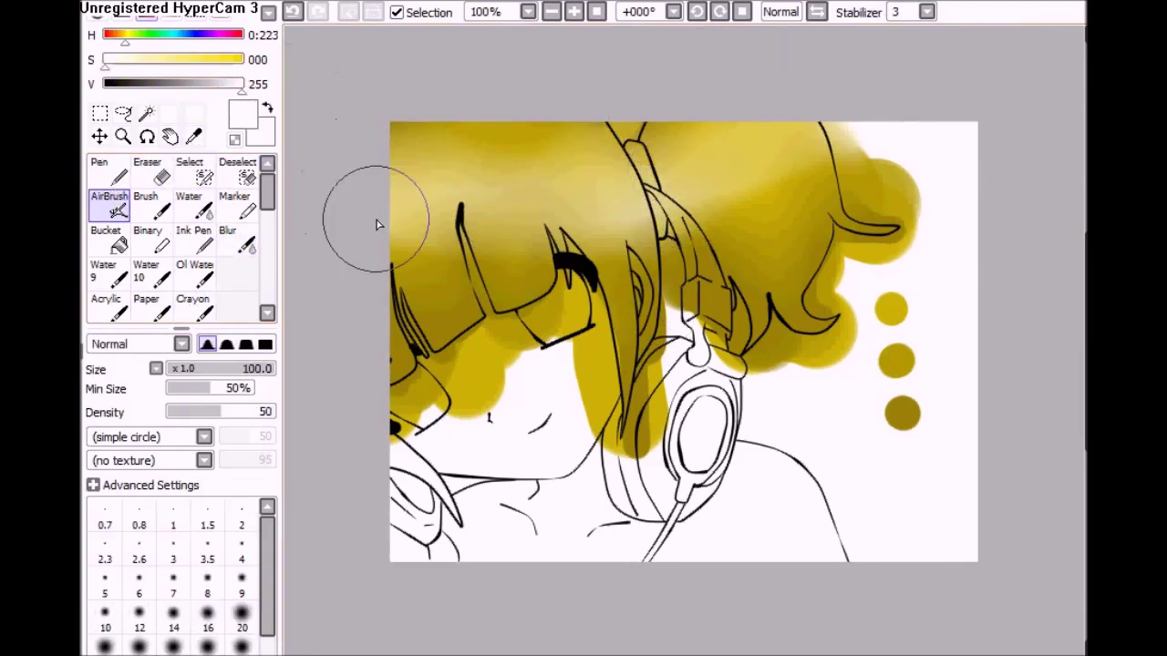
pyautogui.moveTo(396, 224); pyautogui.dragTo(447, 205)
pyautogui.press('n')
pyautogui.press('b')
pyautogui.moveTo(365, 234); pyautogui.dragTo(437, 219)
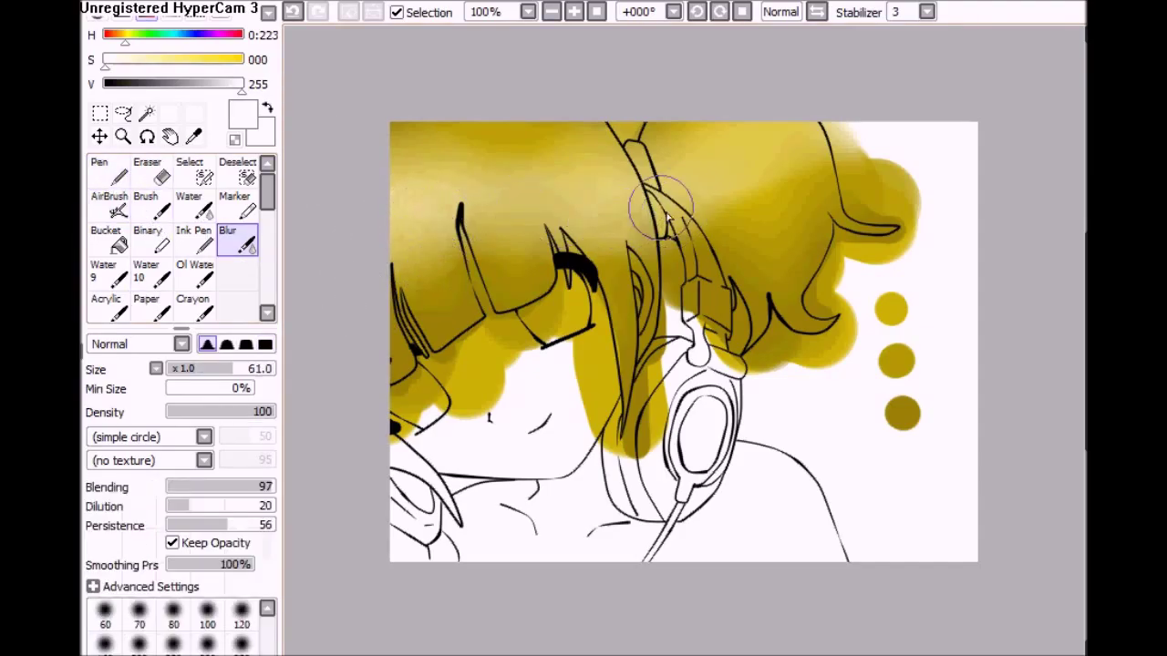
# - Select the face, eyes, left-hand strand and inner headphone areas with the Magic Wand
pyautogui.press('w')
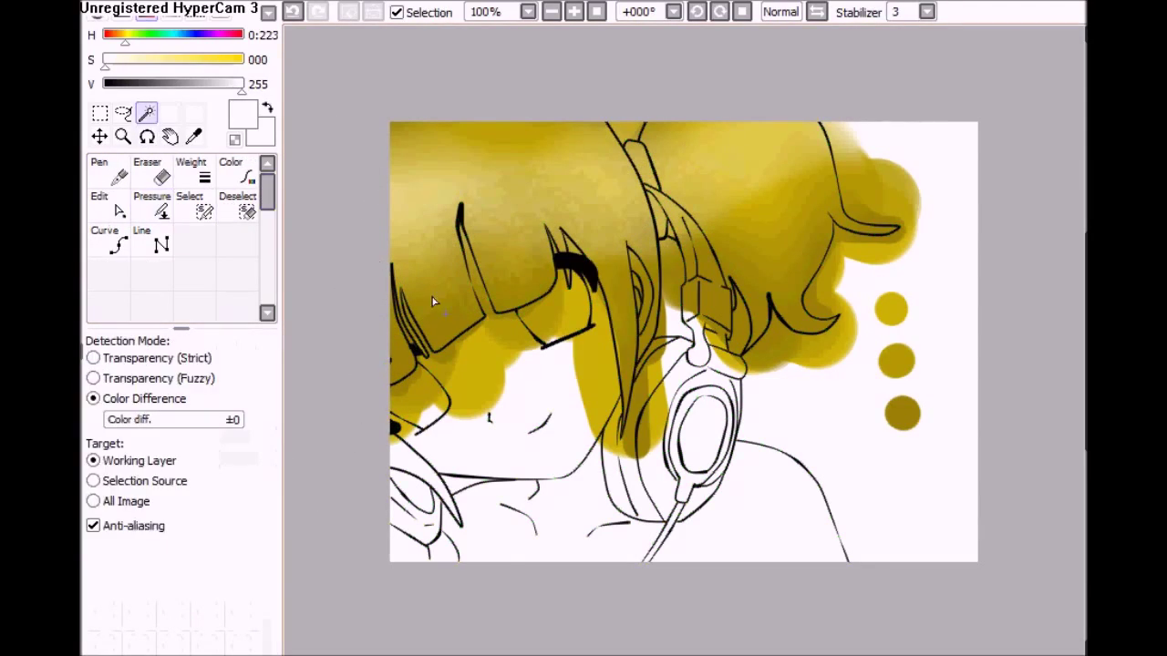
pyautogui.click(547, 368)
pyautogui.click(556, 310)
pyautogui.click(419, 401)
pyautogui.click(424, 465)
pyautogui.click(673, 310)
pyautogui.click(638, 438)
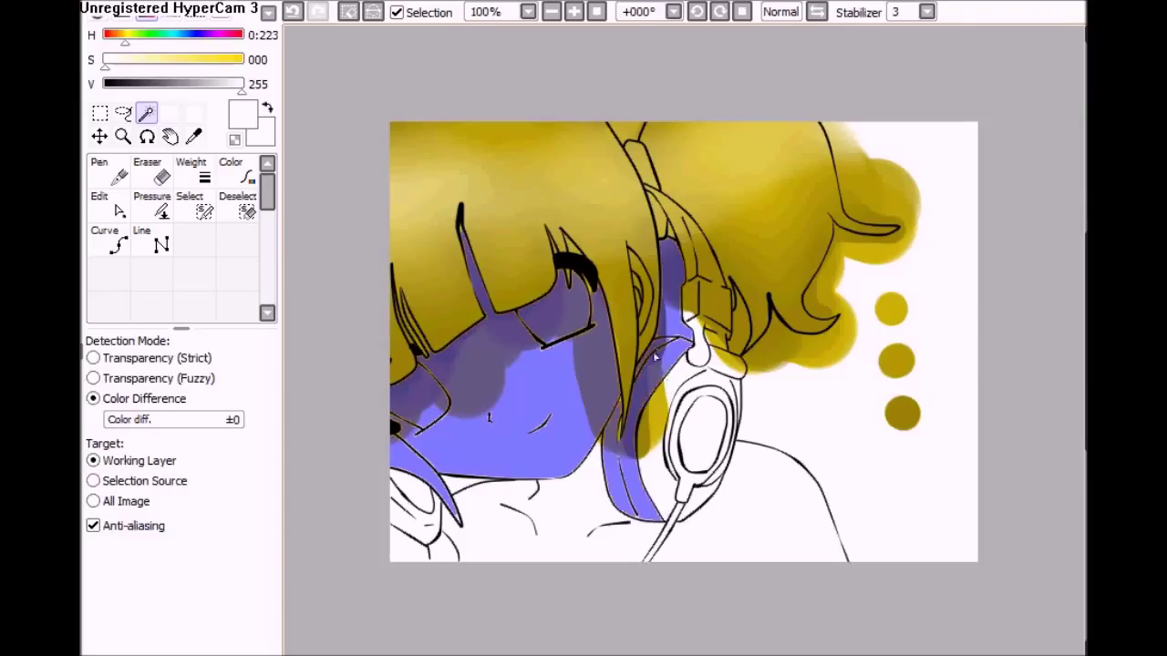
# - Add the remaining headphone and headband parts and the background outside the hair to the selection with the Magic Wand
pyautogui.click(658, 420)
pyautogui.click(725, 361)
pyautogui.click(721, 345)
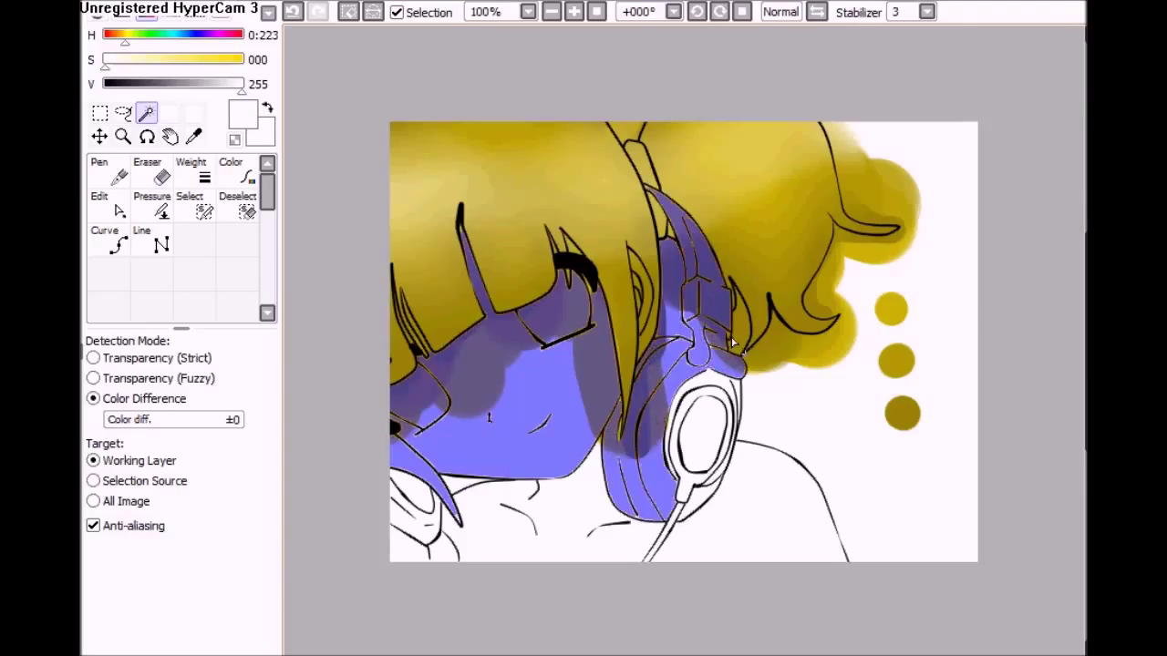
pyautogui.press('s')
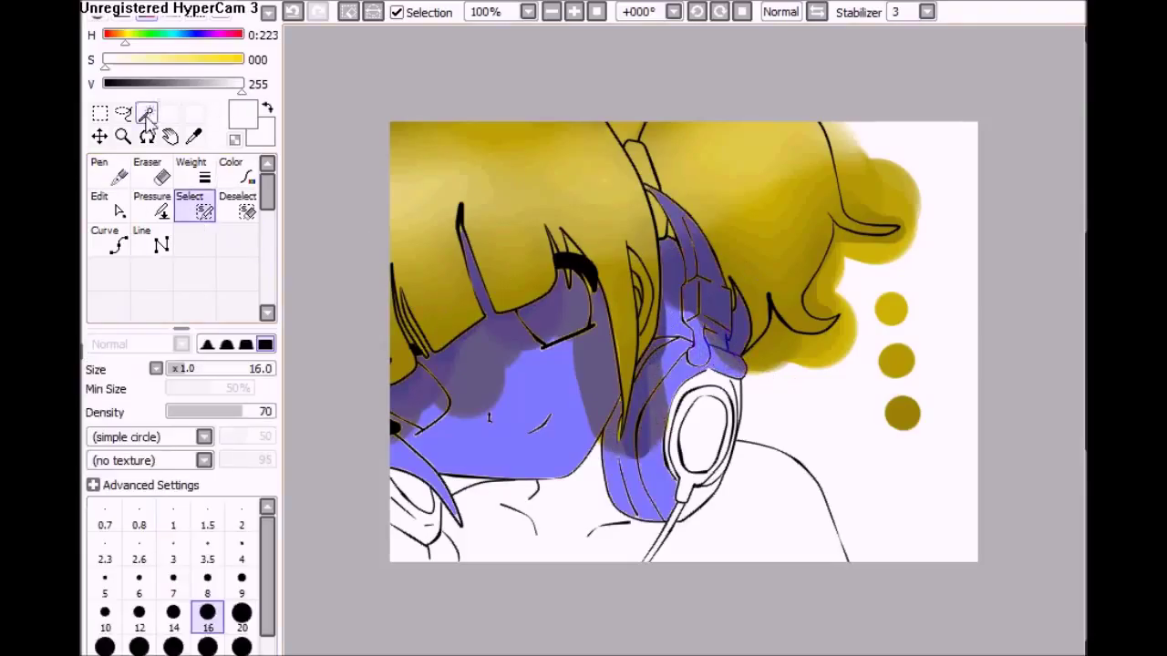
pyautogui.click(146, 113)
pyautogui.click(663, 222)
pyautogui.click(880, 172)
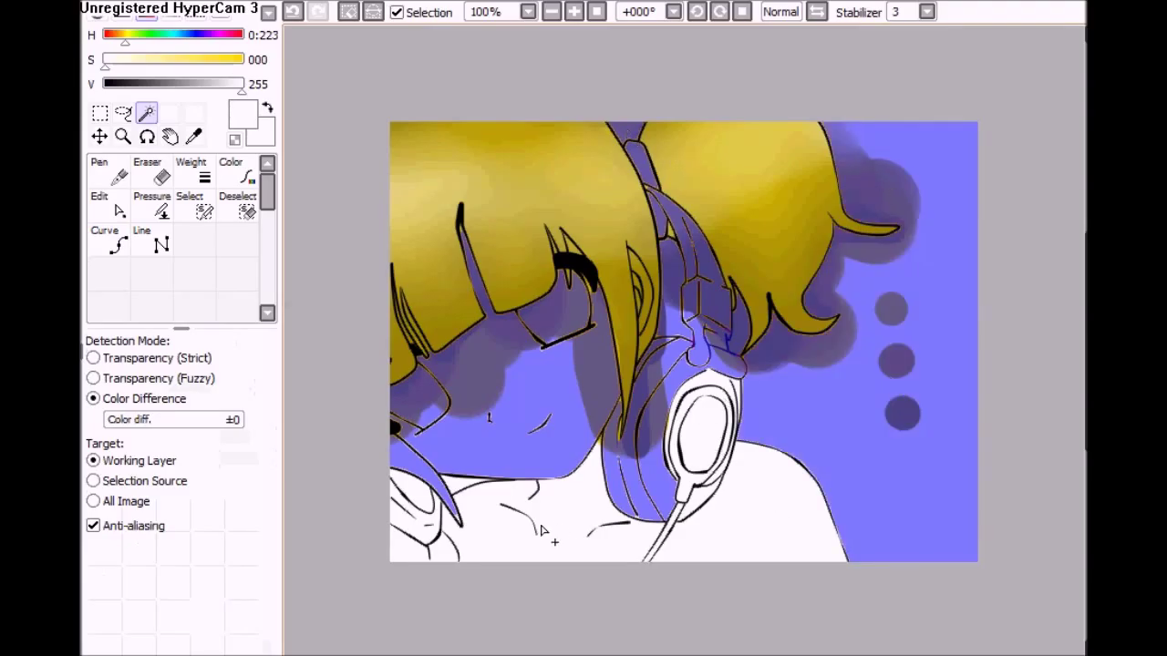
# - Erase the gold overspill inside the selection, adding the small gaps above the eye with the selection pen, and clear the selection
pyautogui.click(151, 173)
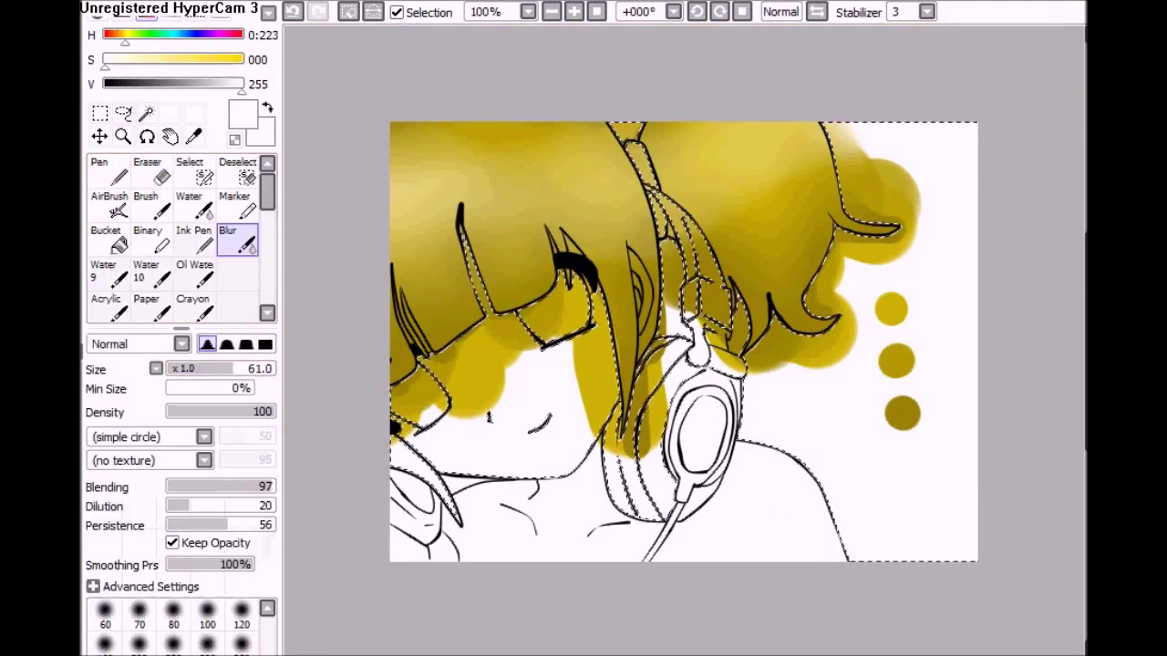
pyautogui.moveTo(414, 392)
pyautogui.mouseDown()
pyautogui.moveTo(602, 267)
pyautogui.moveTo(692, 300)
pyautogui.mouseUp()
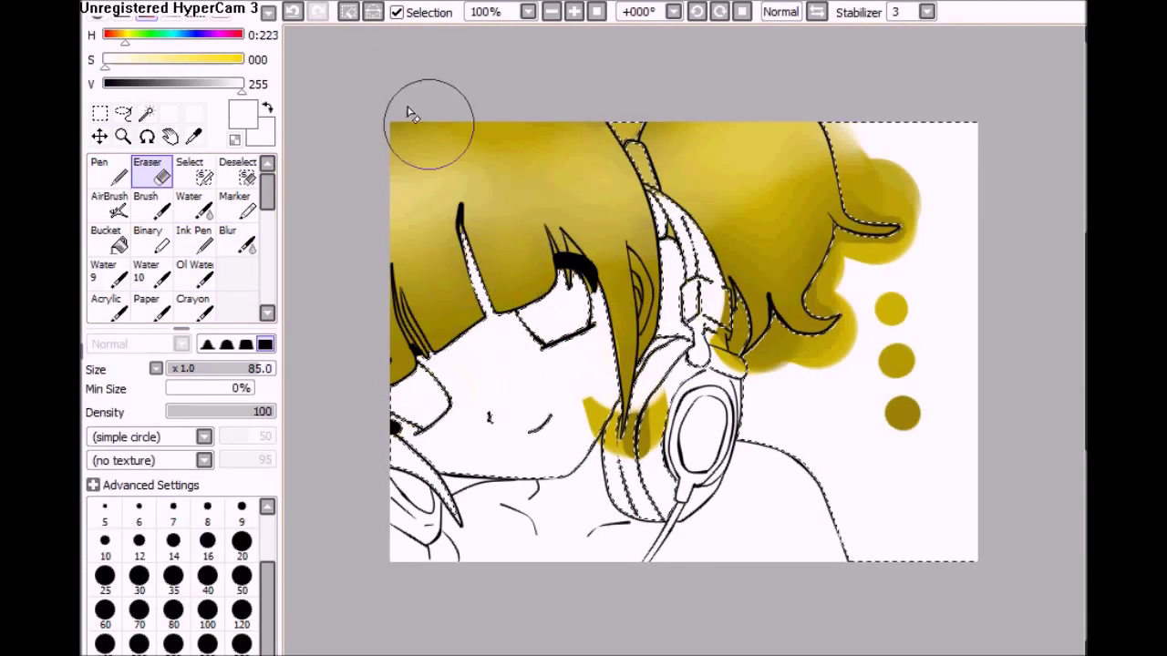
pyautogui.click(190, 169)
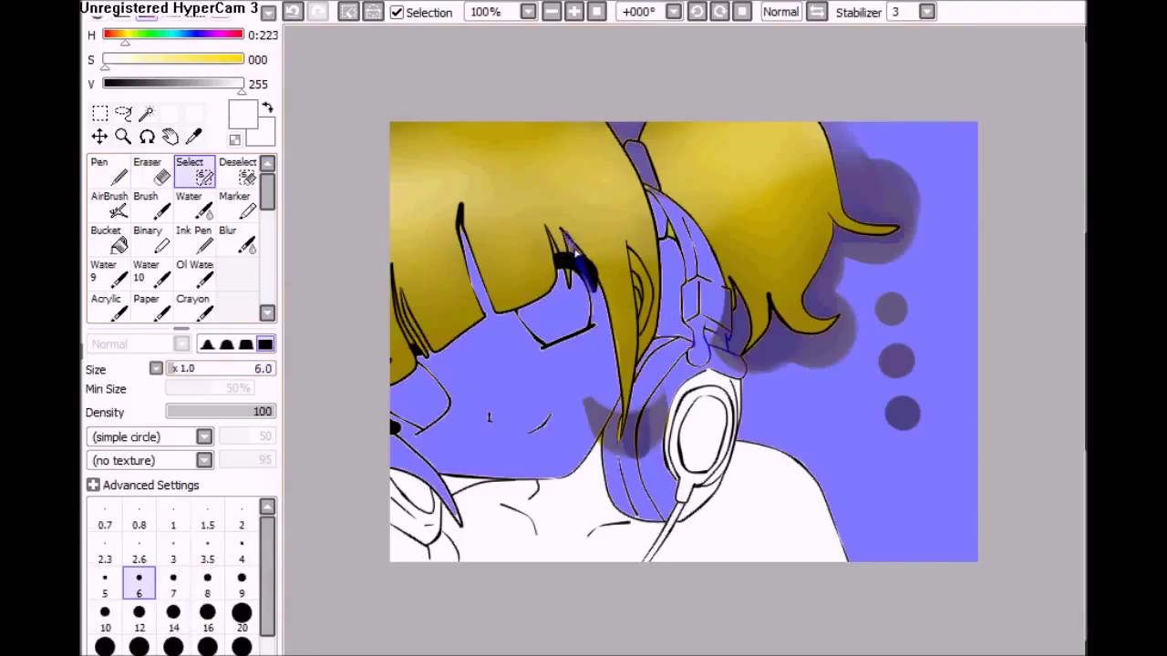
pyautogui.click(174, 369)
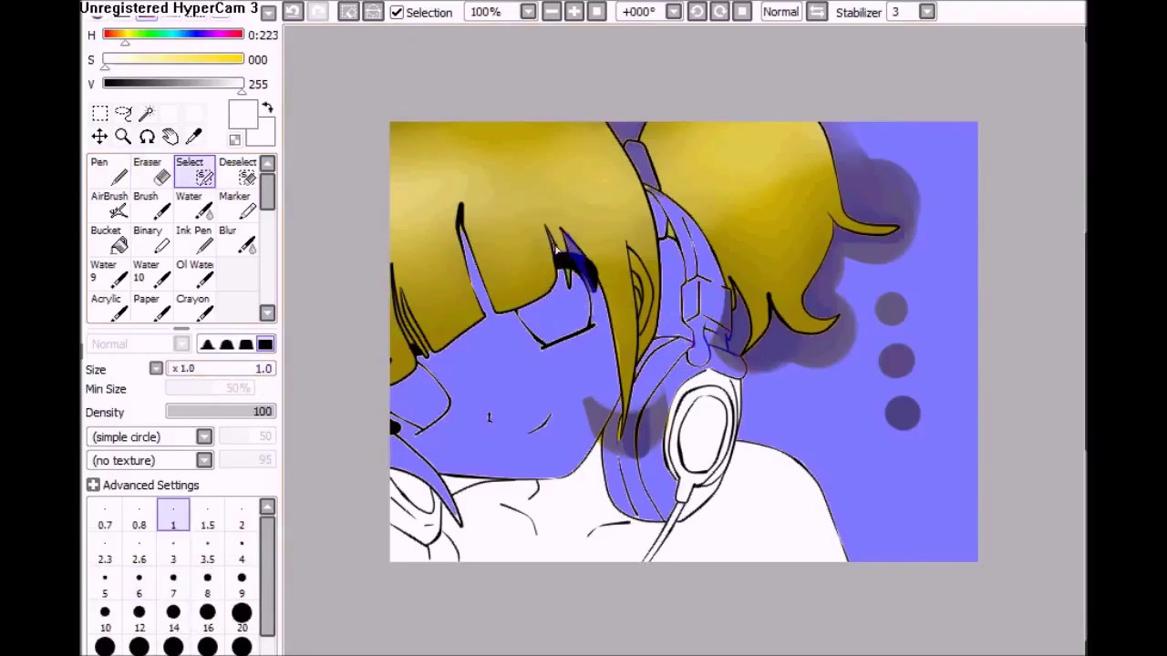
pyautogui.press('e')
pyautogui.moveTo(612, 195)
pyautogui.mouseDown()
pyautogui.moveTo(839, 283)
pyautogui.moveTo(711, 356)
pyautogui.moveTo(306, 492)
pyautogui.mouseUp()
pyautogui.hotkey('ctrl', 'd')
# - Paint the pointed hair strand beside the chin with the Pen in the dark gold sampled from the fringe
pyautogui.press('n')
pyautogui.keyDown('alt'); pyautogui.click(447, 310); pyautogui.keyUp('alt')
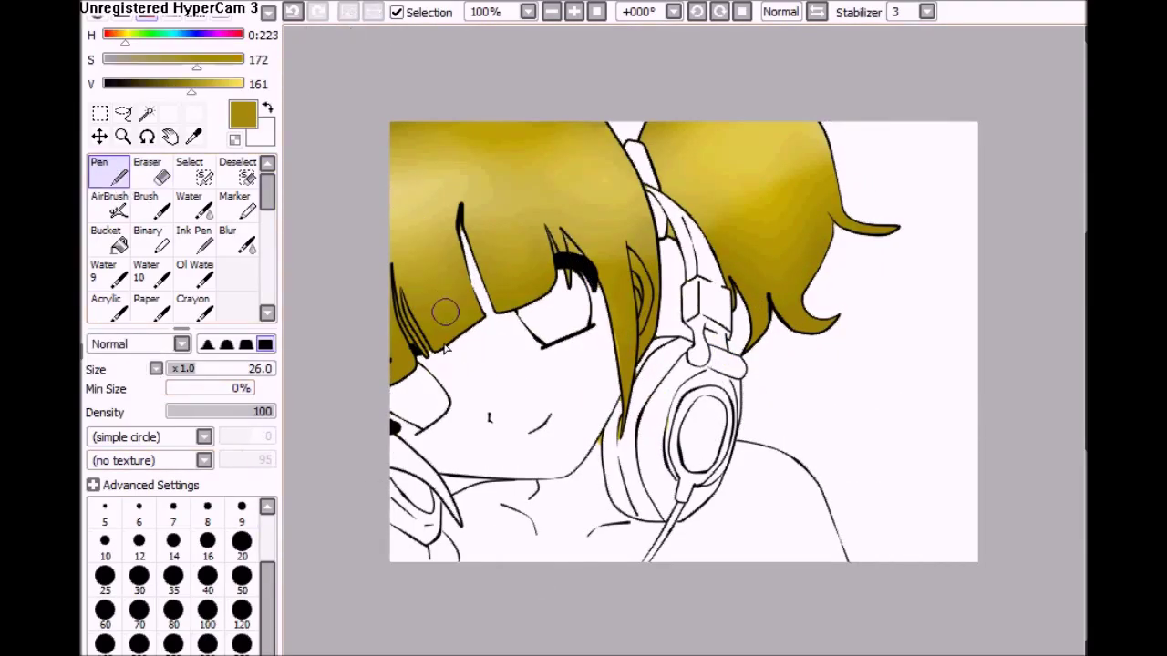
pyautogui.moveTo(460, 524); pyautogui.dragTo(397, 456)
# - Select the neck, face and left earphone around the chin strand with the Magic Wand and erase the excess gold there
pyautogui.click(146, 112)
pyautogui.click(556, 510)
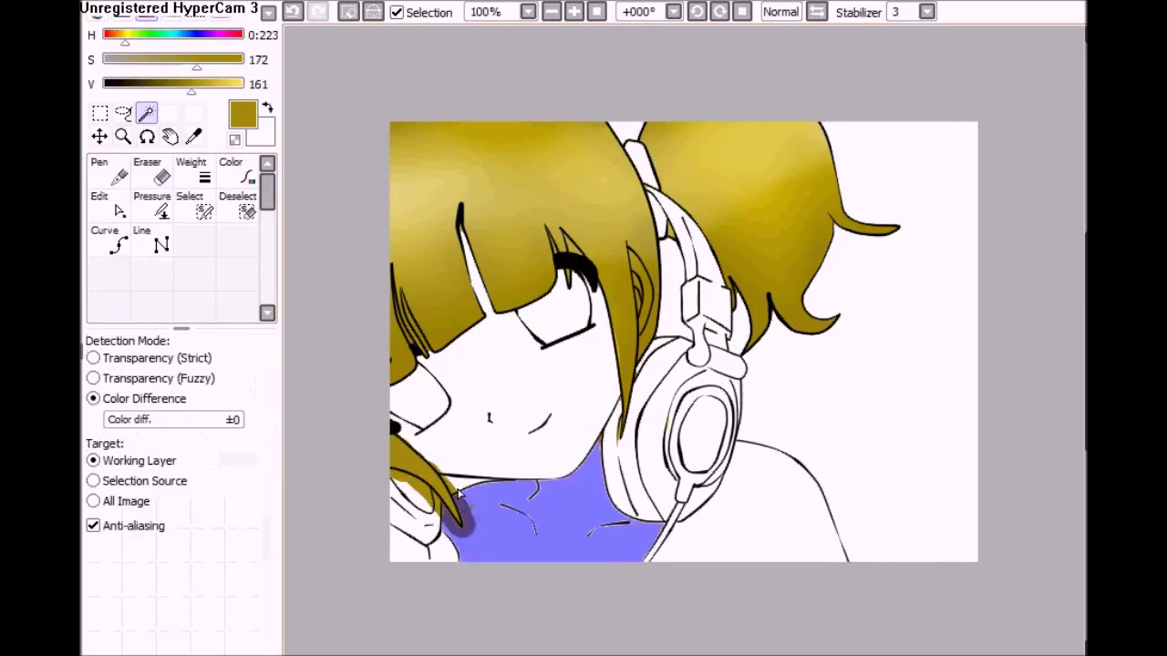
pyautogui.click(511, 383)
pyautogui.click(414, 502)
pyautogui.click(441, 529)
pyautogui.press('e')
pyautogui.moveTo(438, 474); pyautogui.dragTo(456, 528)
pyautogui.press('n')
pyautogui.press('e')
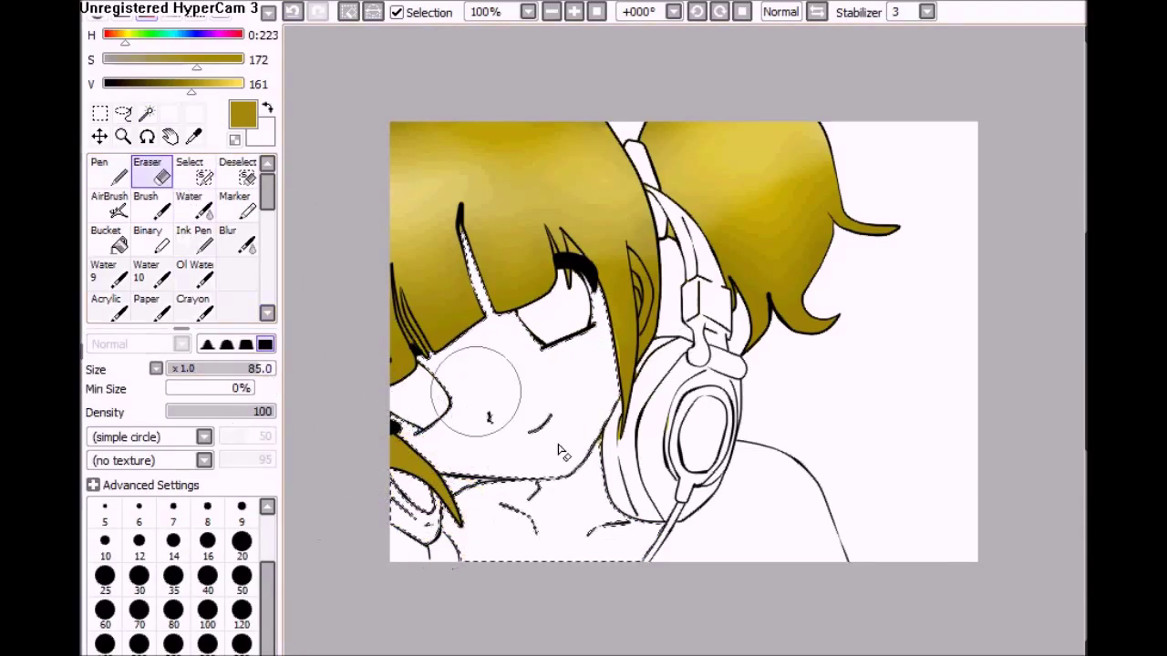
# - Add the gaps above the eye and the stray spots around the side lock to the selection with the selection pen at size 4
pyautogui.press('s')
pyautogui.press('w')
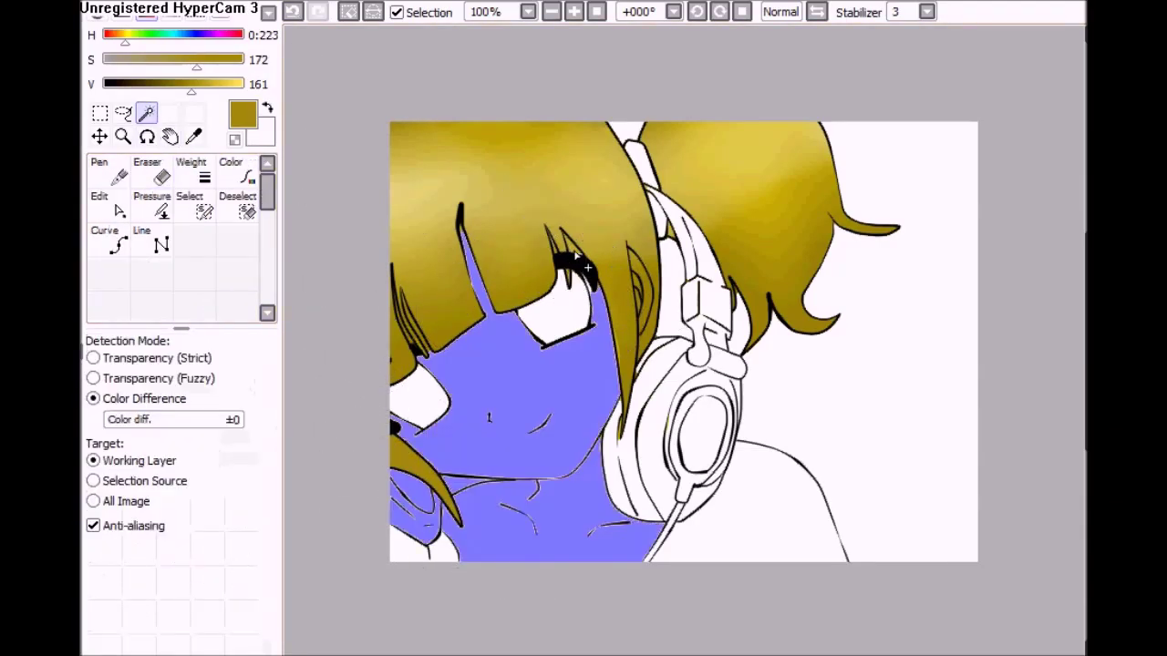
pyautogui.click(201, 210)
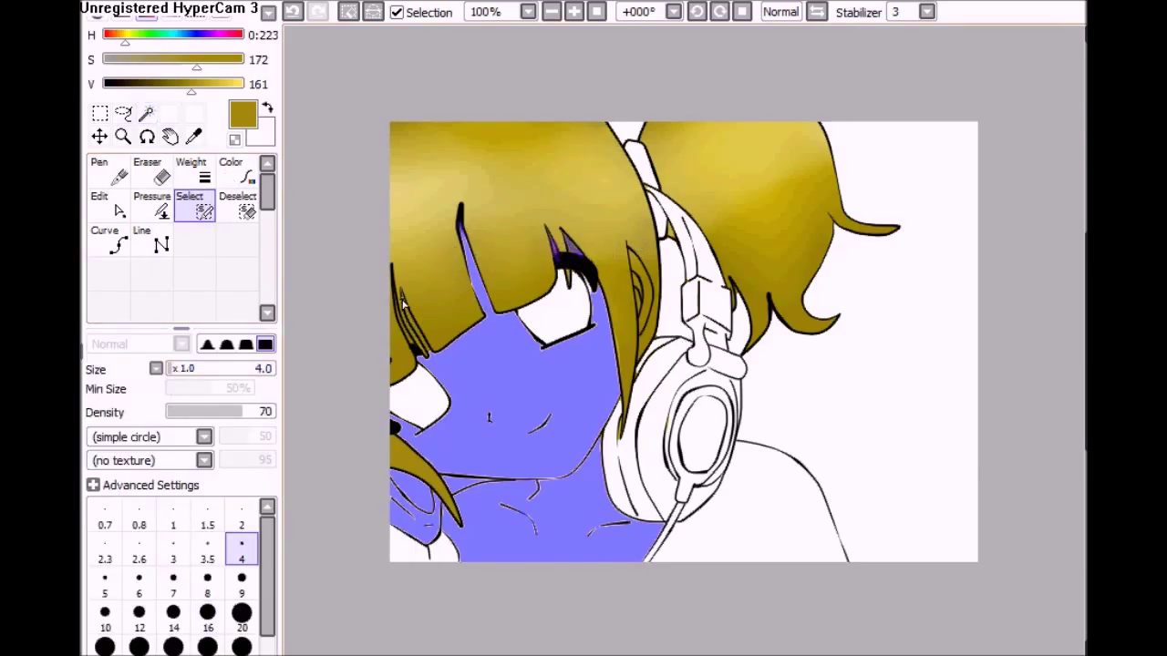
pyautogui.scroll(3, 636, 385)
pyautogui.moveTo(771, 292); pyautogui.dragTo(993, 201)
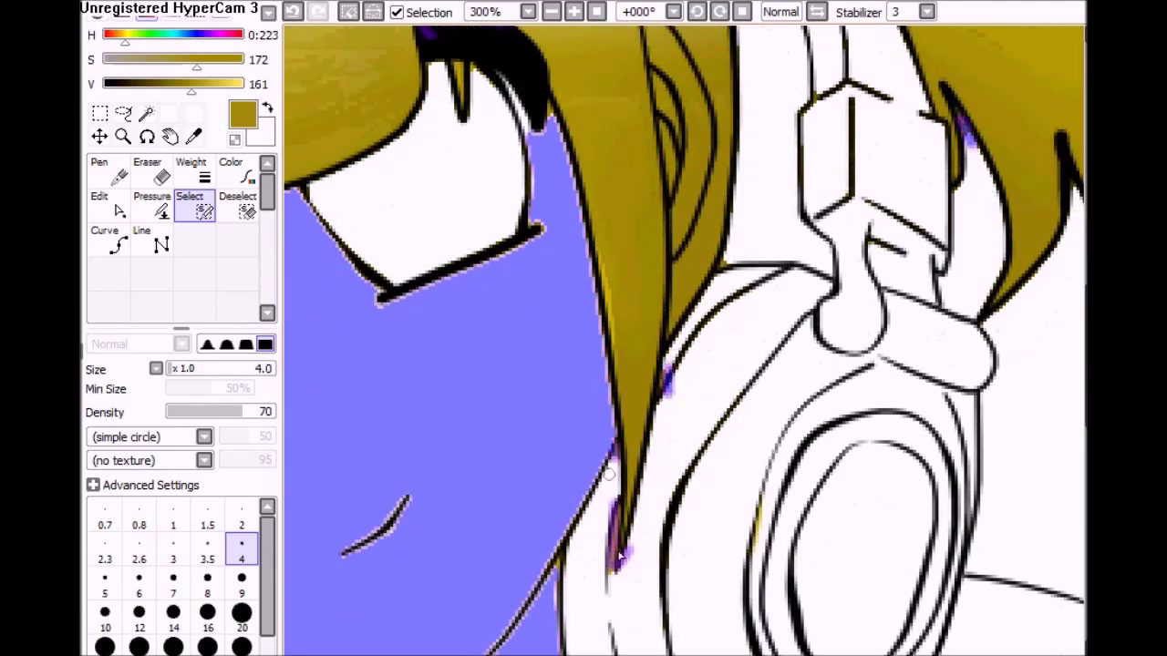
# - Refine the selection in the gaps between the thin left fringe strands, adding and removing areas with size 1 selection pens
pyautogui.moveTo(610, 444); pyautogui.dragTo(1157, 447)
pyautogui.click(226, 199)
pyautogui.click(145, 112)
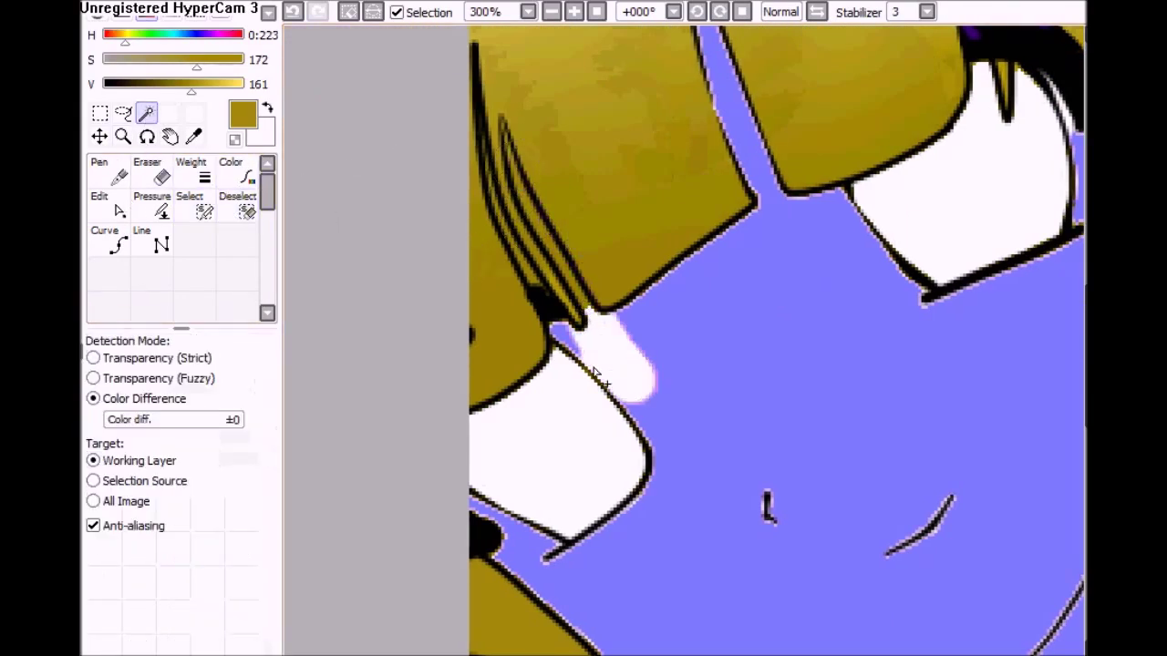
pyautogui.click(202, 208)
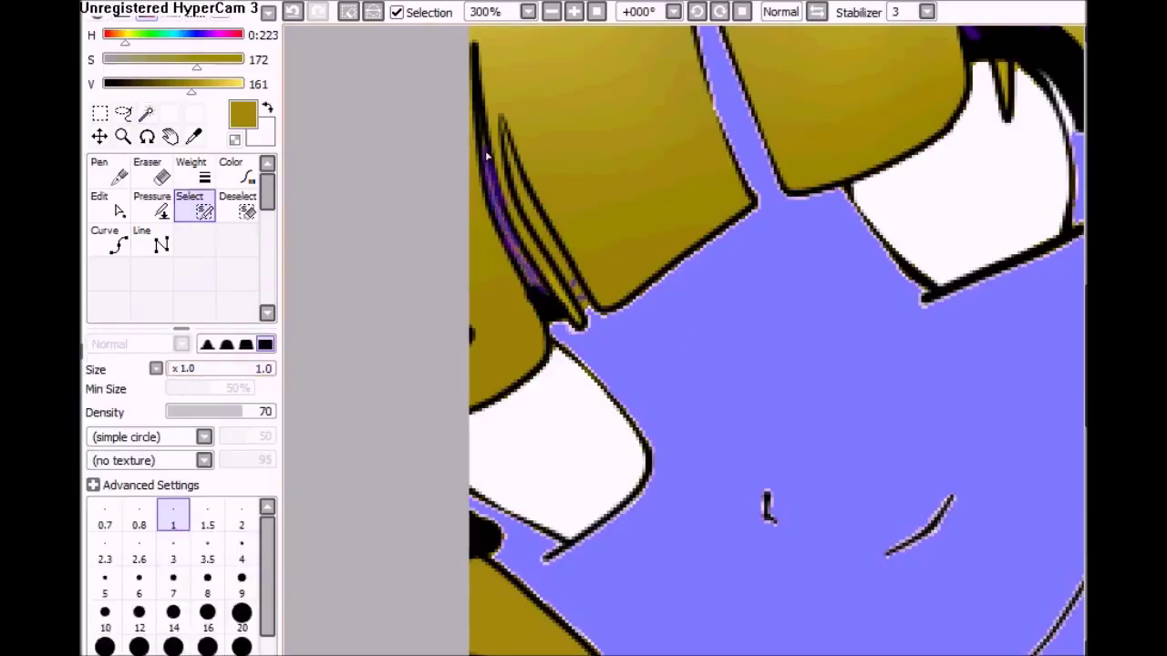
pyautogui.click(237, 208)
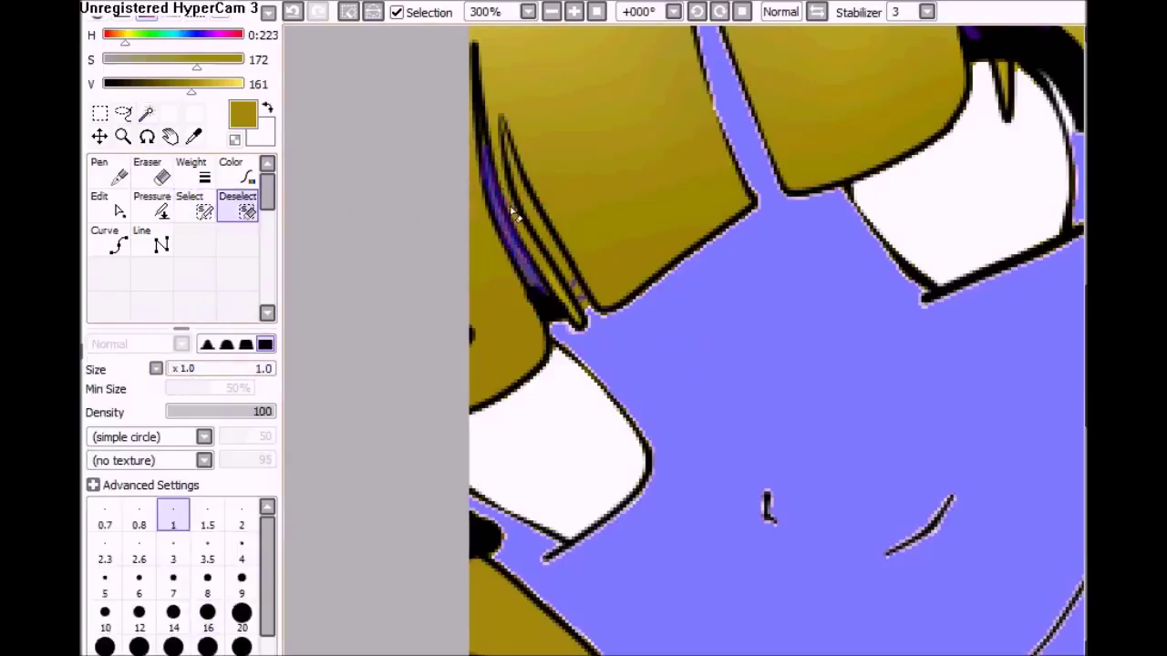
pyautogui.click(204, 215)
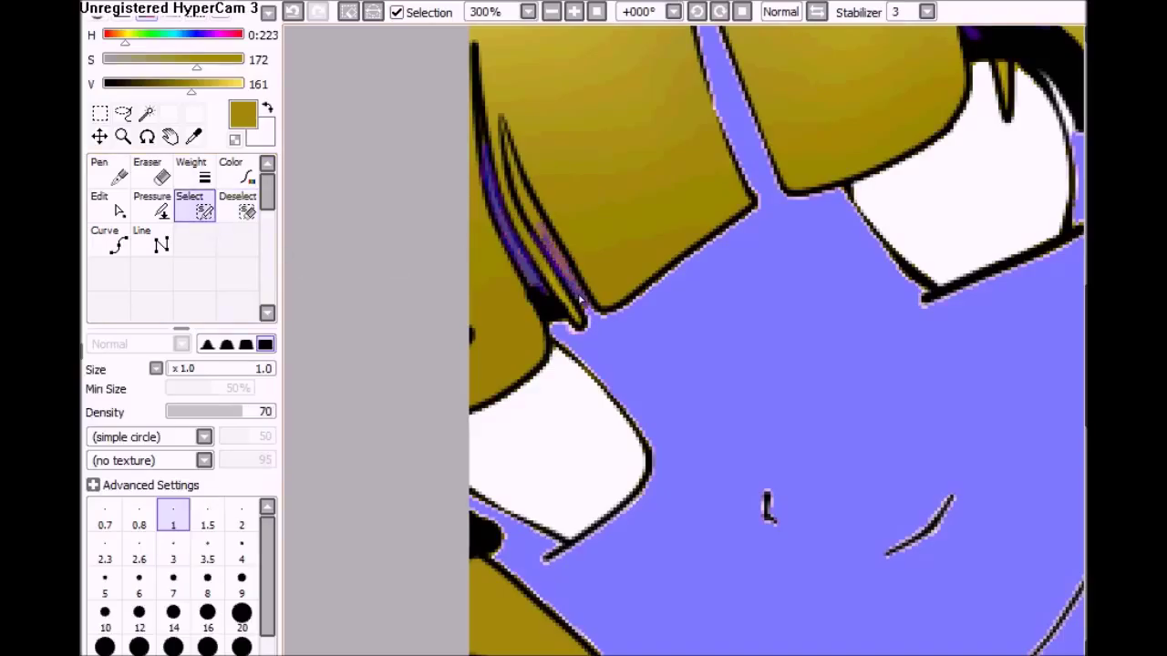
pyautogui.click(222, 197)
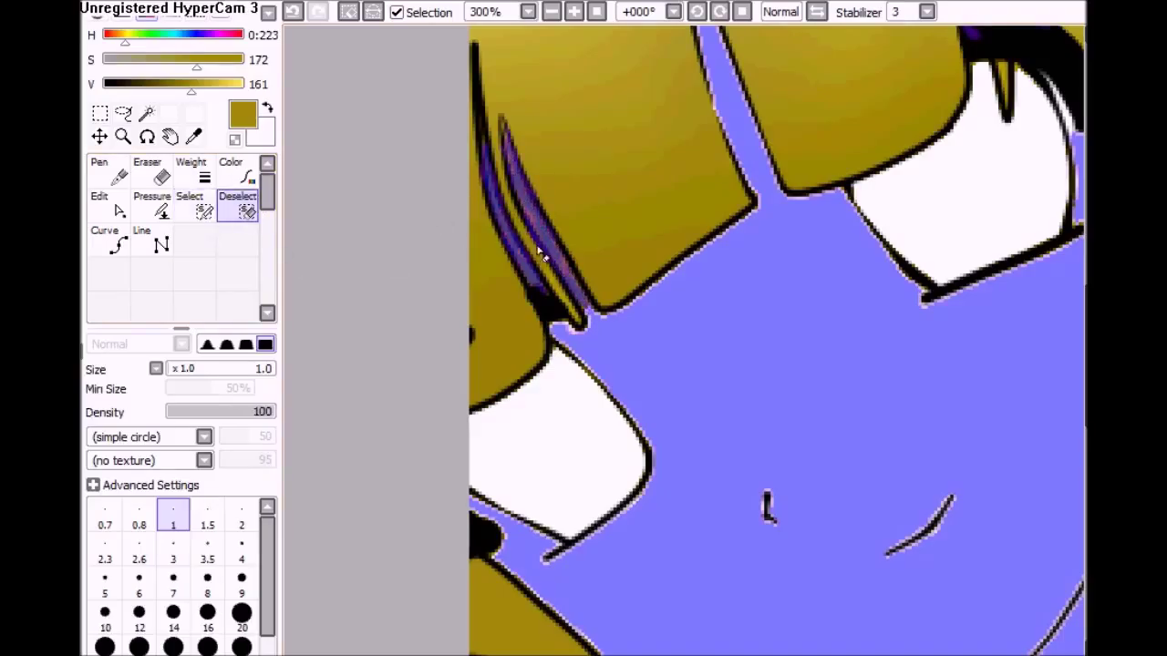
pyautogui.click(157, 173)
pyautogui.click(204, 211)
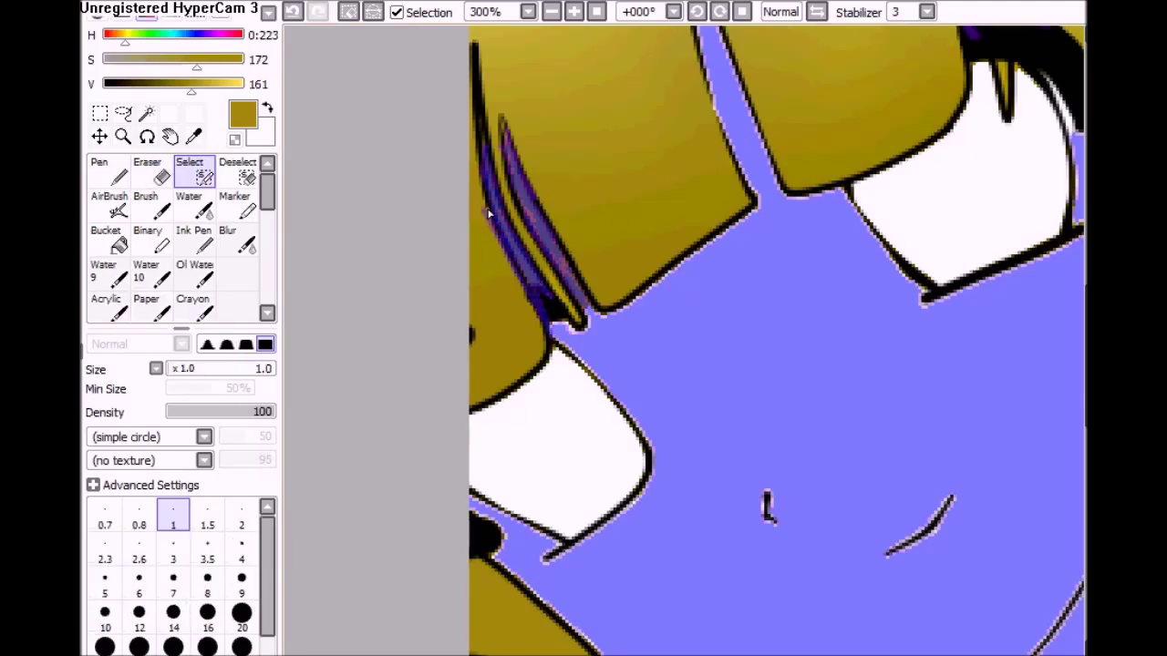
# - Erase the gold in the selected gaps between the thin fringe strands and touch up their edges with the Pen at size 1
pyautogui.click(147, 173)
pyautogui.click(105, 171)
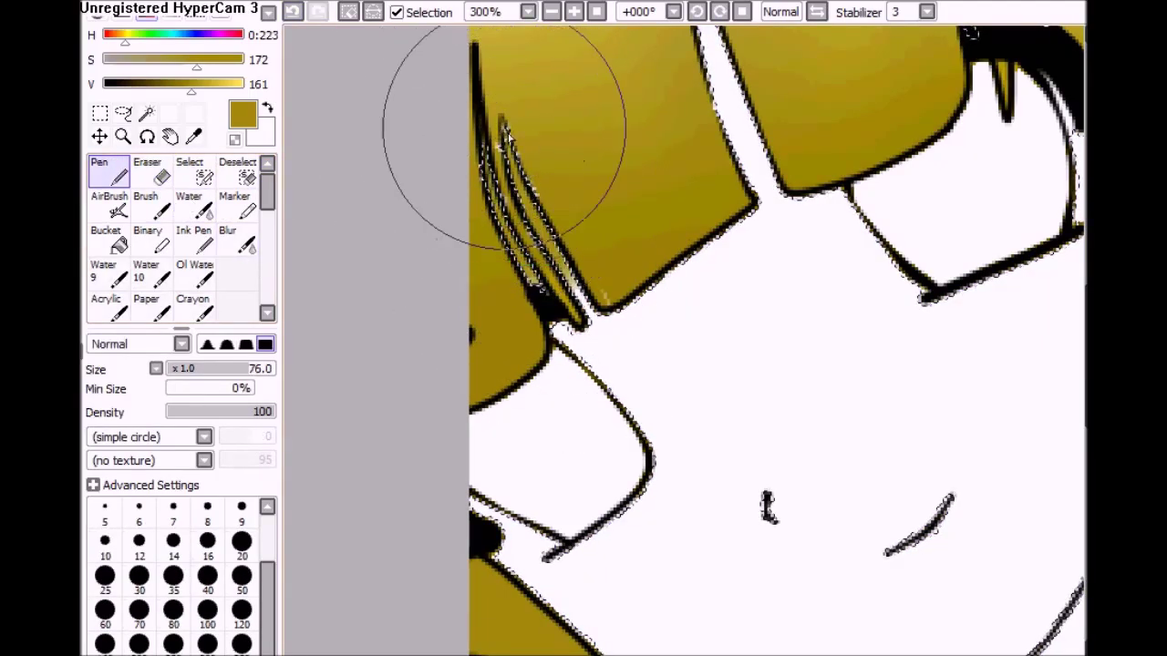
pyautogui.click(293, 11)
pyautogui.moveTo(607, 227); pyautogui.dragTo(682, 341)
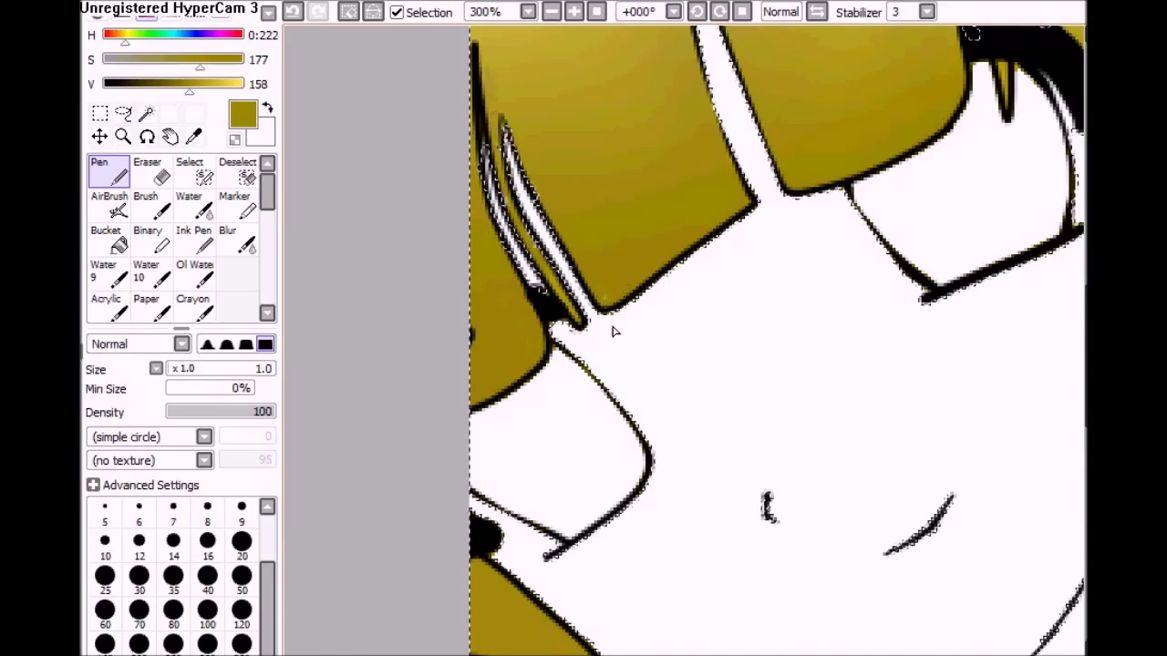
# - Erase the gold in the selected spots above the eye and beside the side lock with the Eraser at size 85
pyautogui.hscroll(10, 615, 334)
pyautogui.click(157, 171)
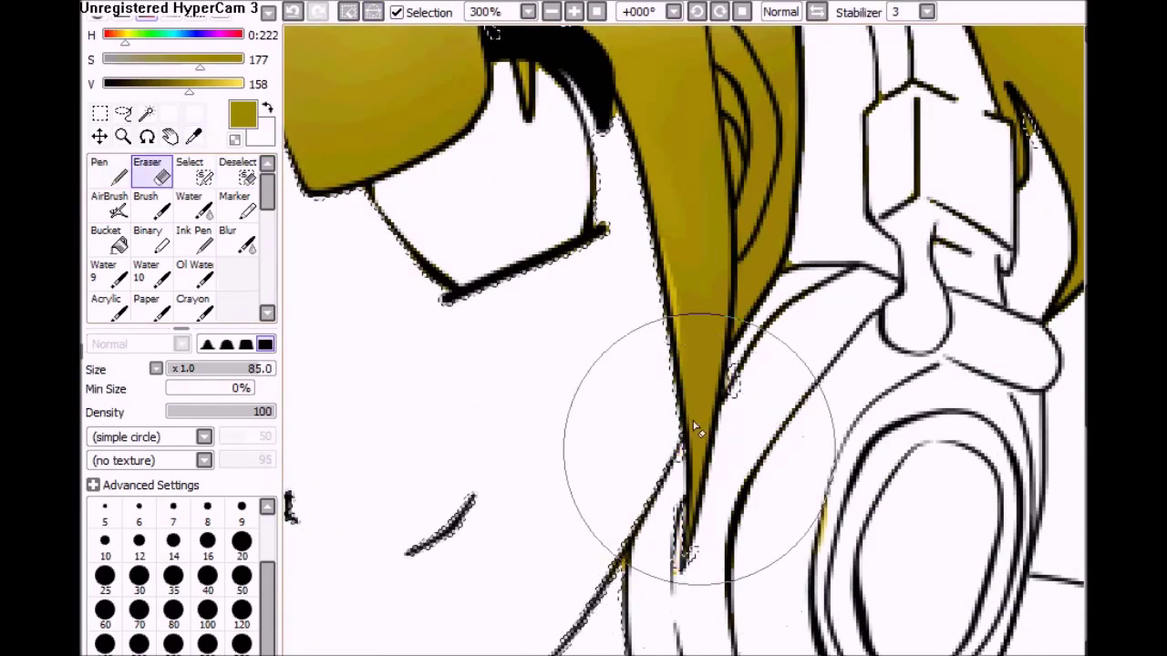
pyautogui.scroll(3, 638, 365)
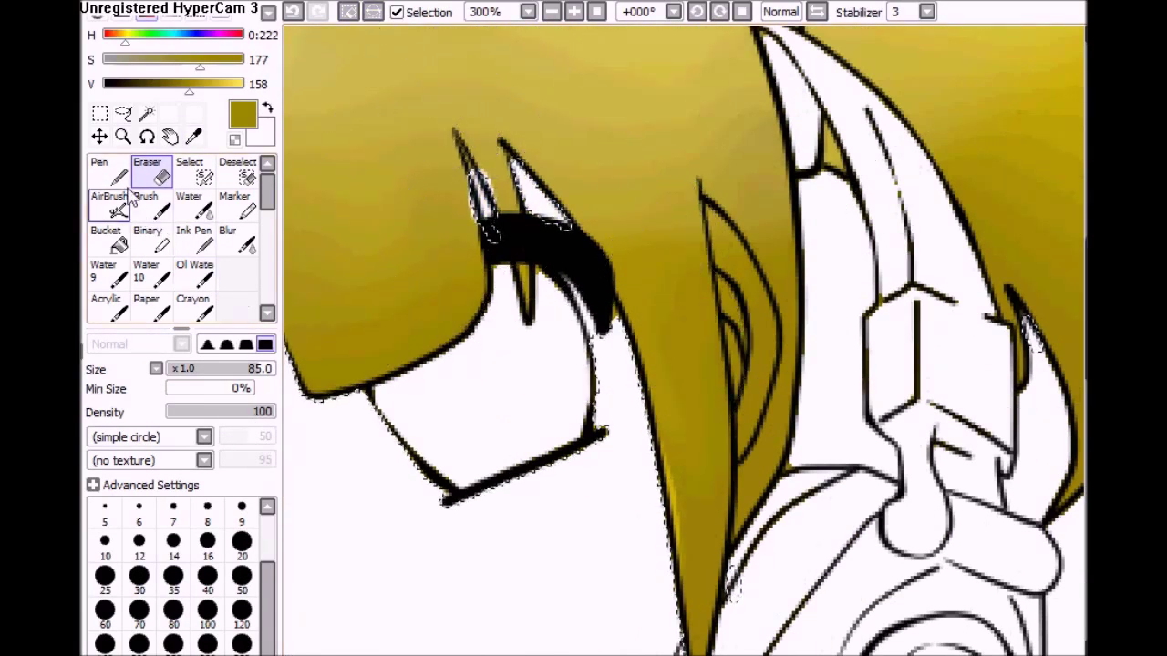
pyautogui.press('n')
pyautogui.hscroll(5, 683, 338)
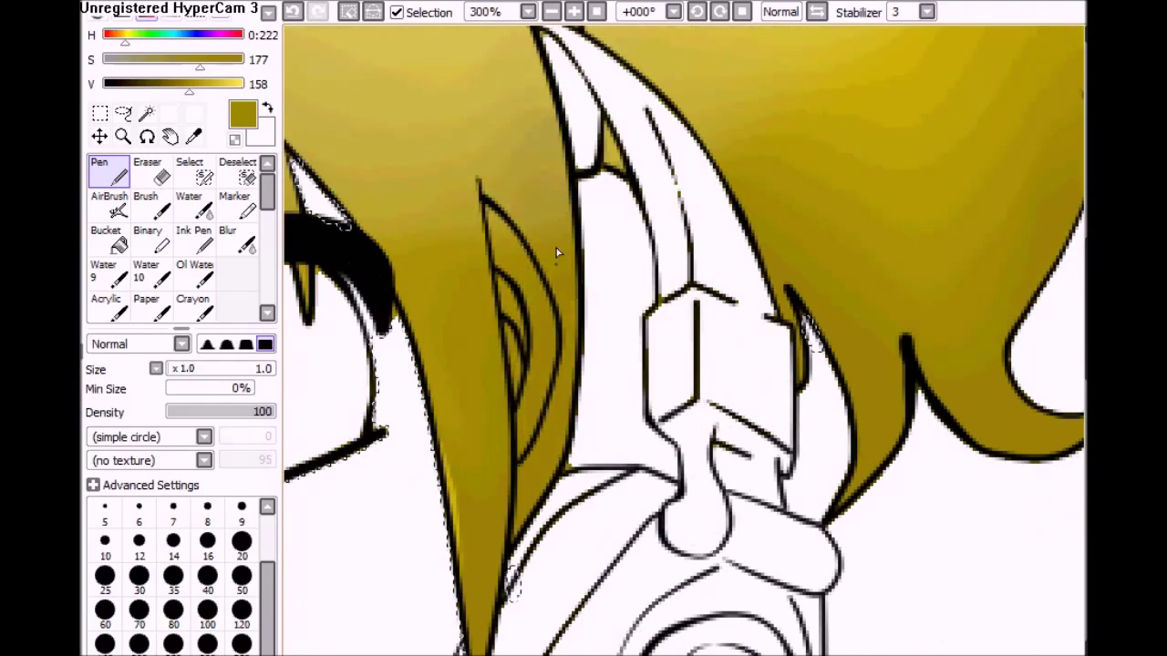
# - Select the inside of the ear with the Magic Wand, erase its gold paint and clear the selection
pyautogui.press('w')
pyautogui.click(517, 326)
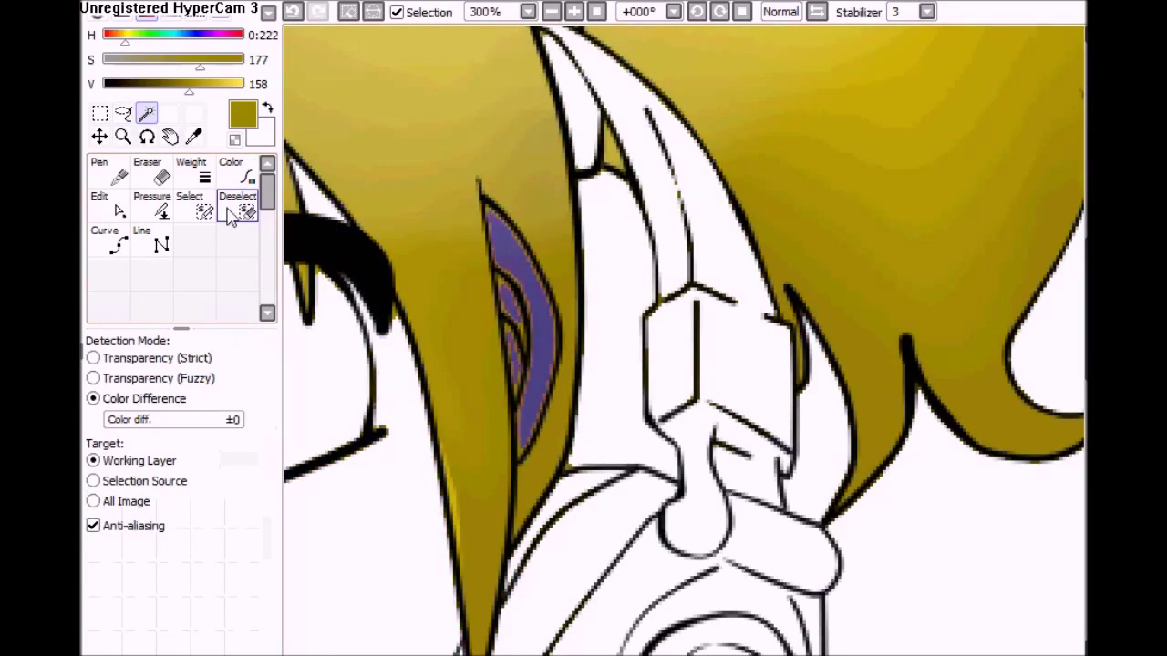
pyautogui.press('e')
pyautogui.press('e')
pyautogui.click(346, 13)
pyautogui.moveTo(690, 339); pyautogui.dragTo(299, 373)
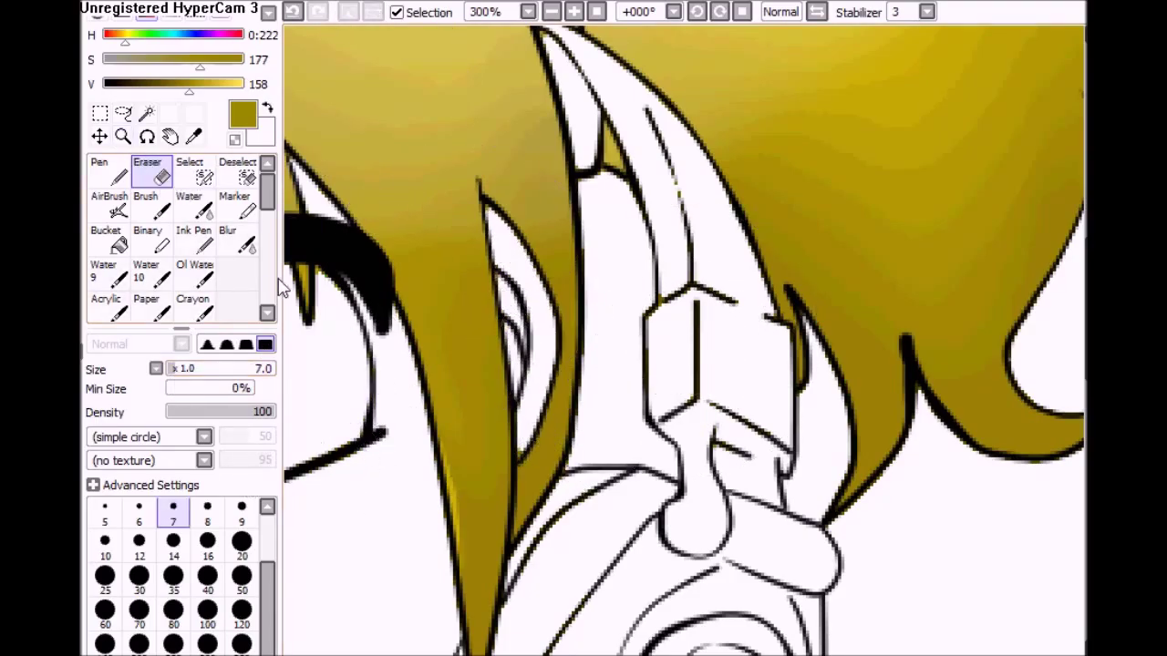
# - Mix a pale tan skin color with saturation 80 and value 216, and paint a swatch beside the drawing with the Pen at size 28
pyautogui.moveTo(392, 364)
pyautogui.mouseDown()
pyautogui.moveTo(565, 453)
pyautogui.moveTo(525, 453)
pyautogui.mouseUp()
pyautogui.press('n')
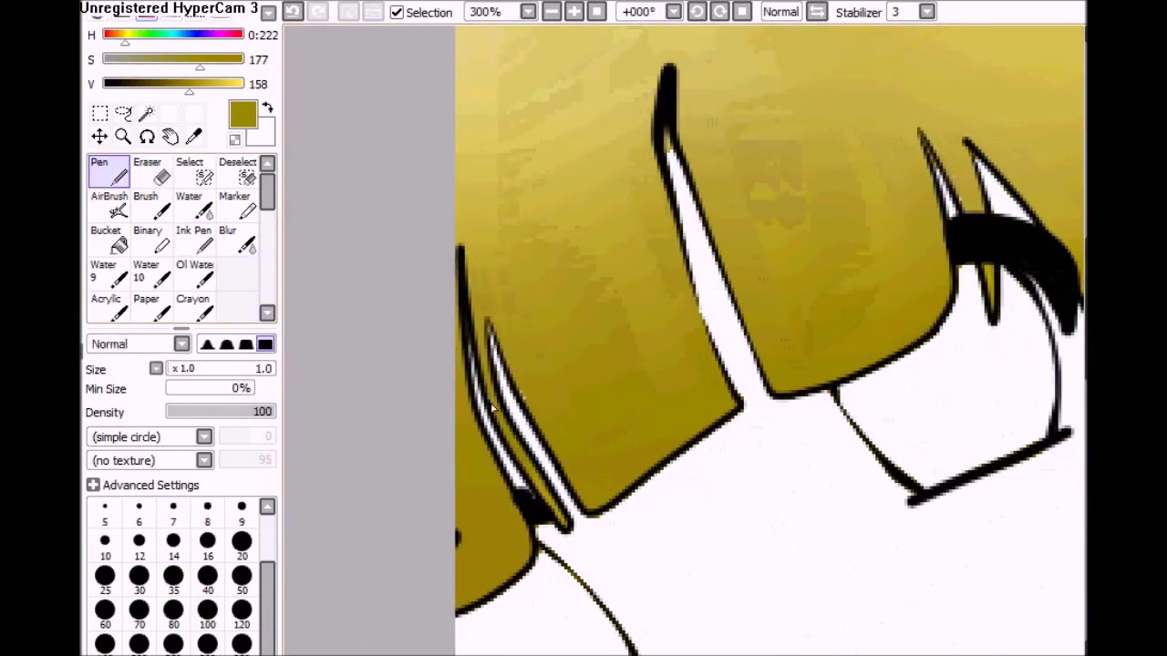
pyautogui.click(551, 12)
pyautogui.click(551, 12)
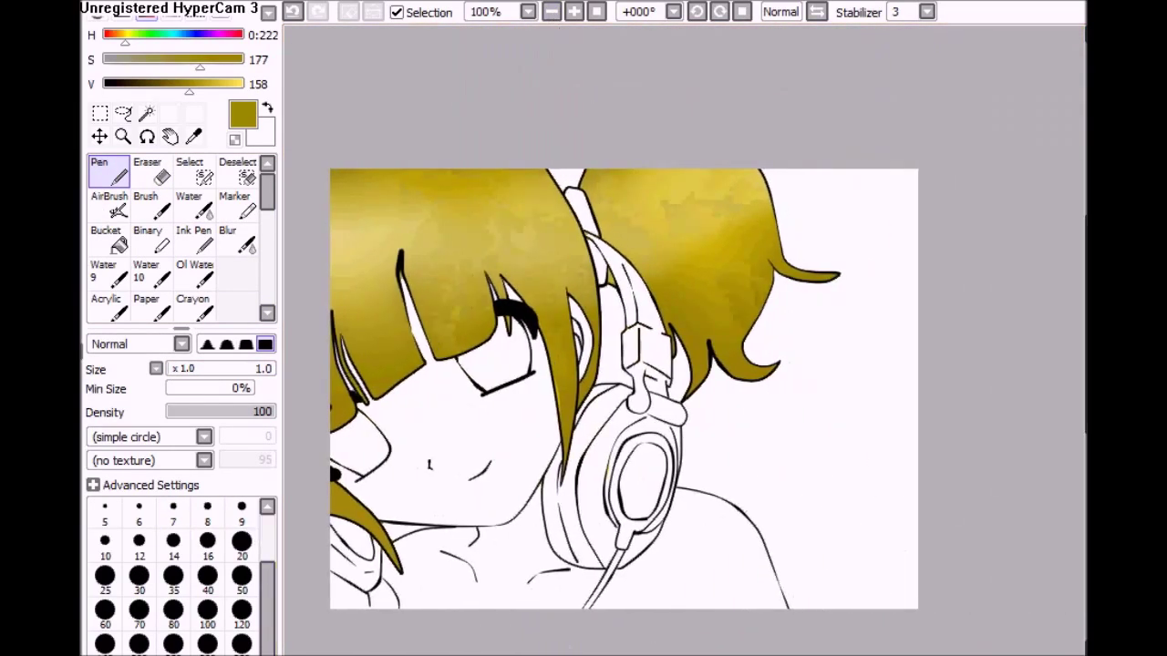
pyautogui.moveTo(201, 66); pyautogui.dragTo(226, 90)
pyautogui.click(239, 369)
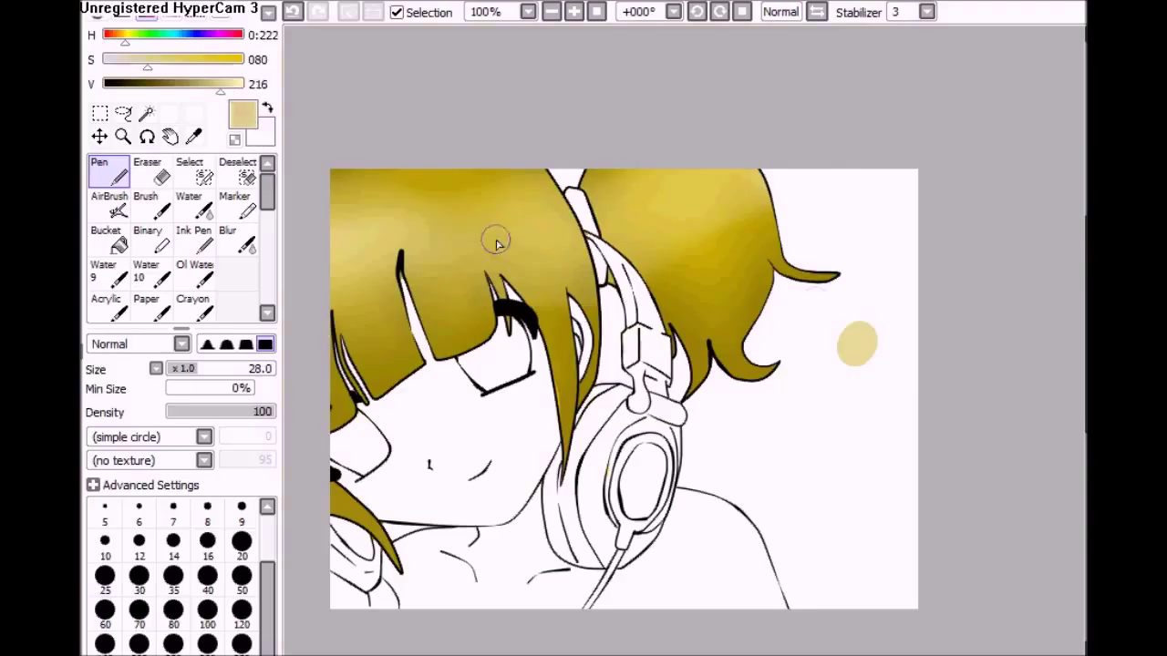
# - Paint the face, neck and shoulders with the sampled pale skin tone and add patches in the darker skin tones with the Pen
pyautogui.keyDown('alt'); pyautogui.click(857, 344); pyautogui.keyUp('alt')
pyautogui.click(239, 369)
pyautogui.moveTo(346, 456)
pyautogui.mouseDown()
pyautogui.moveTo(457, 499)
pyautogui.moveTo(503, 488)
pyautogui.moveTo(538, 419)
pyautogui.moveTo(557, 319)
pyautogui.moveTo(412, 414)
pyautogui.moveTo(371, 390)
pyautogui.mouseUp()
pyautogui.moveTo(433, 502)
pyautogui.mouseDown()
pyautogui.moveTo(400, 608)
pyautogui.moveTo(418, 566)
pyautogui.moveTo(456, 578)
pyautogui.moveTo(526, 501)
pyautogui.moveTo(605, 612)
pyautogui.moveTo(673, 529)
pyautogui.moveTo(720, 539)
pyautogui.moveTo(711, 519)
pyautogui.moveTo(671, 545)
pyautogui.moveTo(406, 567)
pyautogui.mouseUp()
pyautogui.keyDown('alt'); pyautogui.click(863, 403); pyautogui.keyUp('alt')
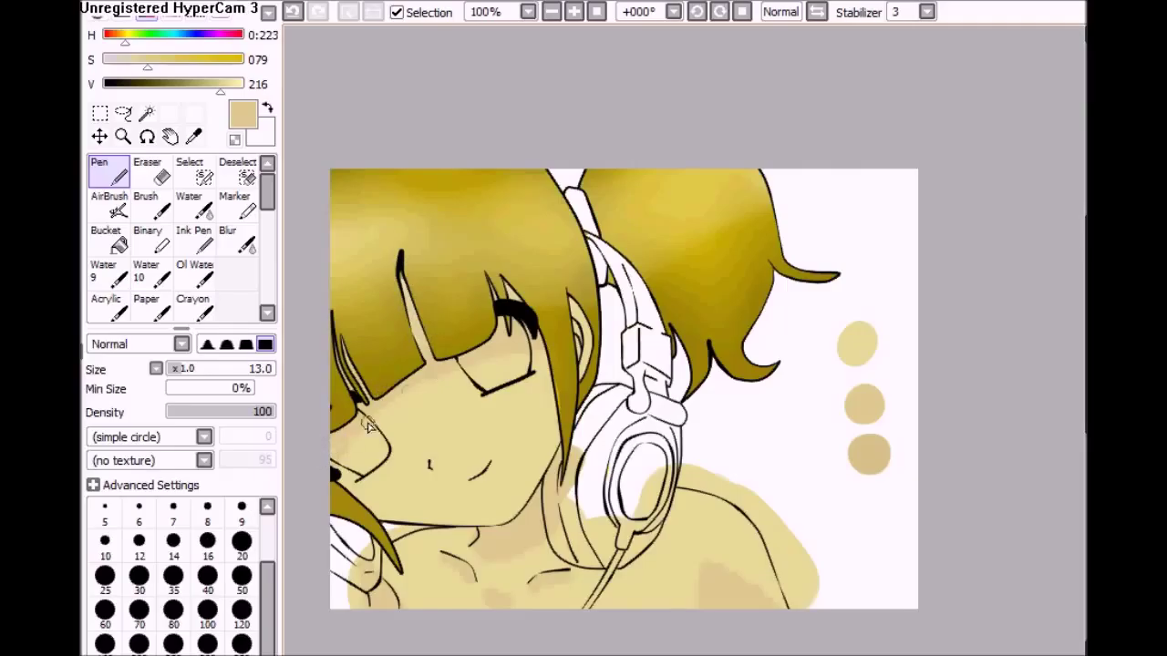
# - Select the large ear cup, its cable and the background outside the figure with the Magic Wand at color difference 0
pyautogui.click(145, 112)
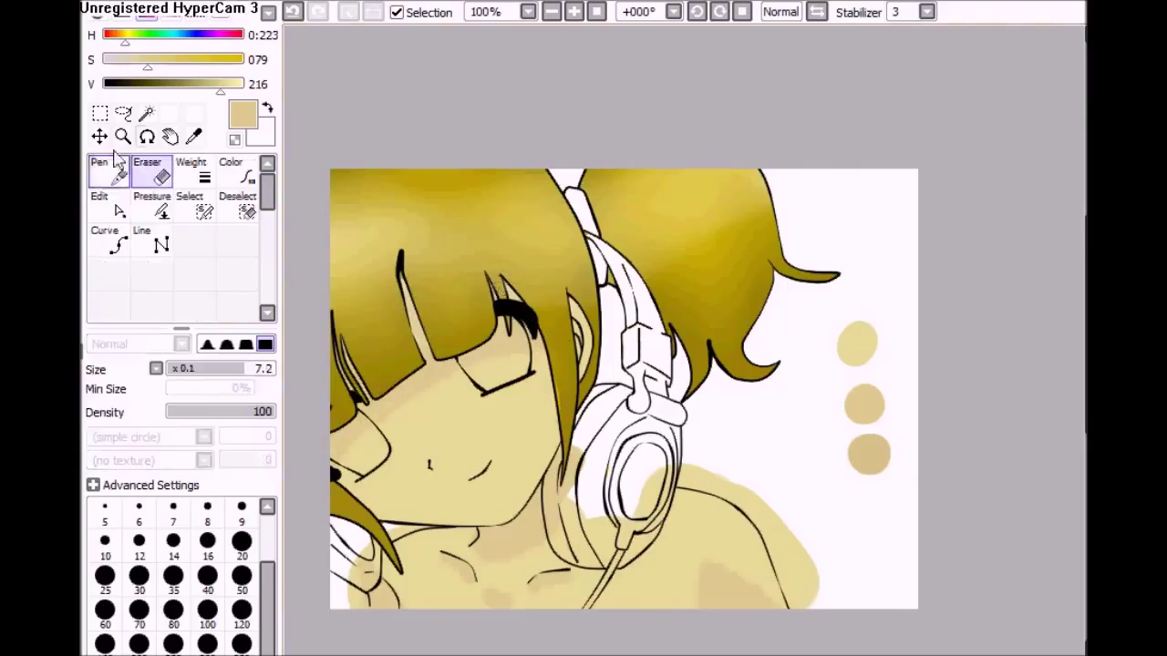
pyautogui.click(578, 467)
pyautogui.click(647, 493)
pyautogui.click(651, 525)
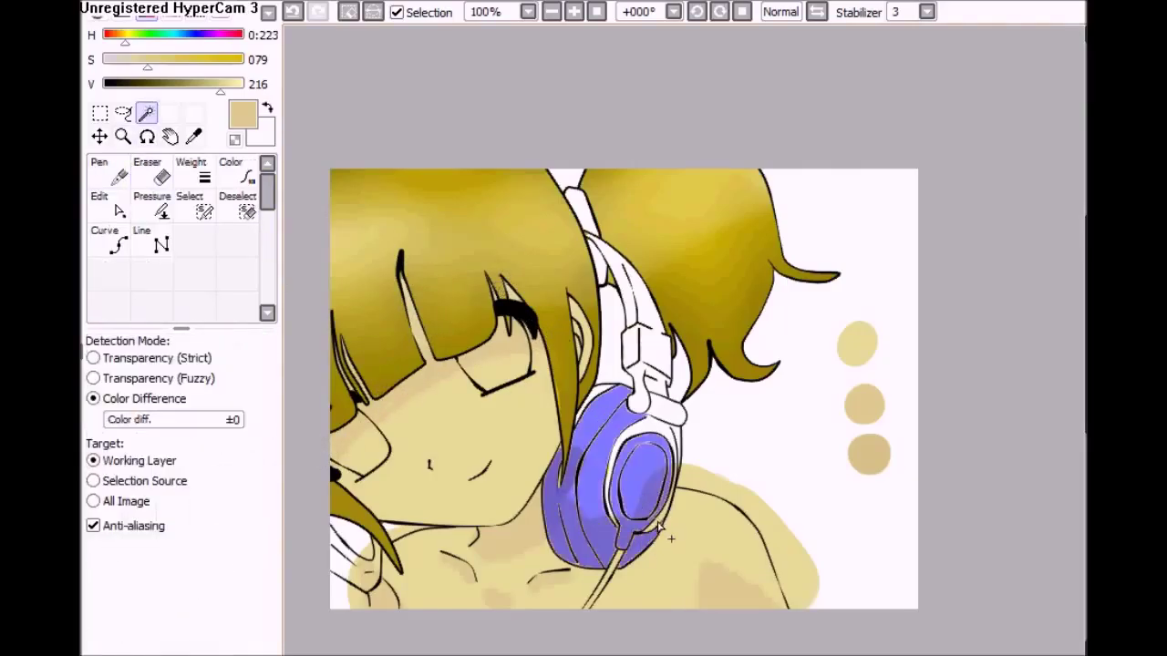
pyautogui.click(602, 593)
pyautogui.click(727, 458)
# - Add the partly cropped ear cup to the selection and clear the selected patch beside it using the Deselect pen at size 24
pyautogui.click(353, 584)
pyautogui.press('d')
pyautogui.moveTo(372, 609); pyautogui.dragTo(393, 611)
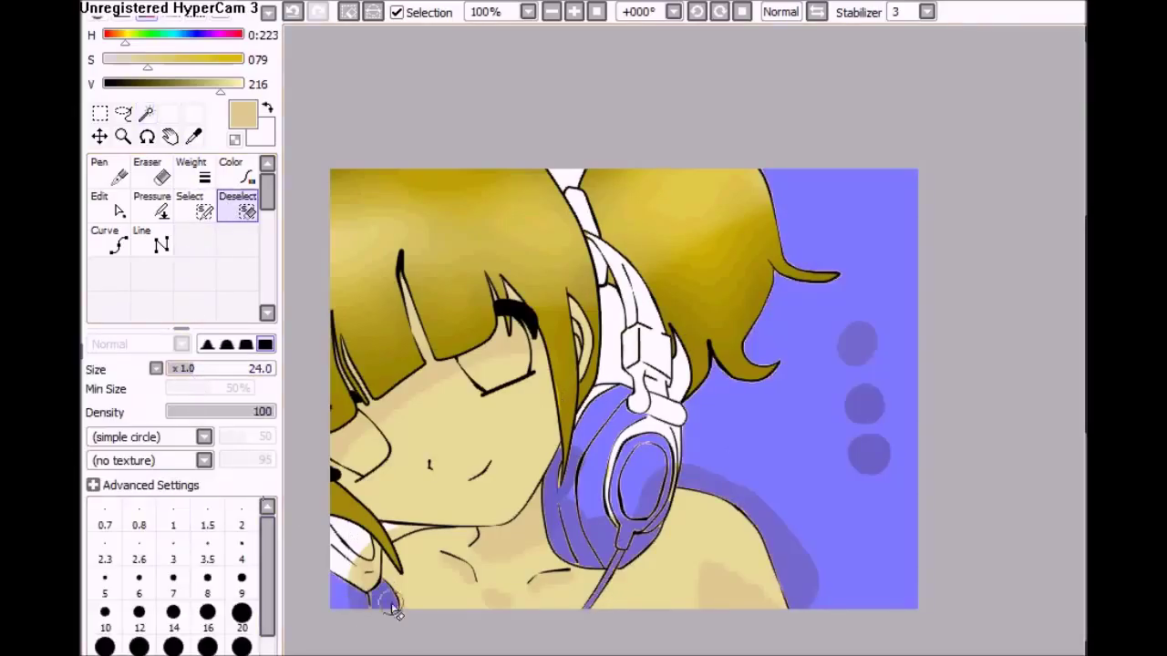
pyautogui.press('w')
pyautogui.click(367, 588)
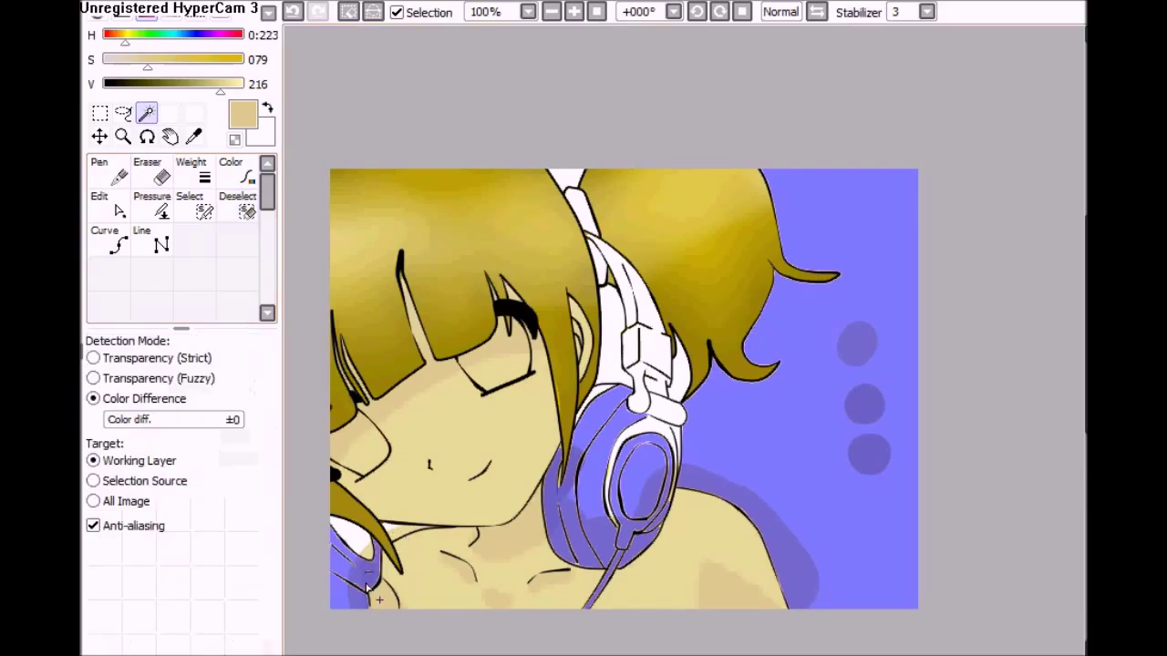
# - Erase the skin paint over the headphones and background, including the color swatches, within the selection
pyautogui.click(157, 169)
pyautogui.press('n')
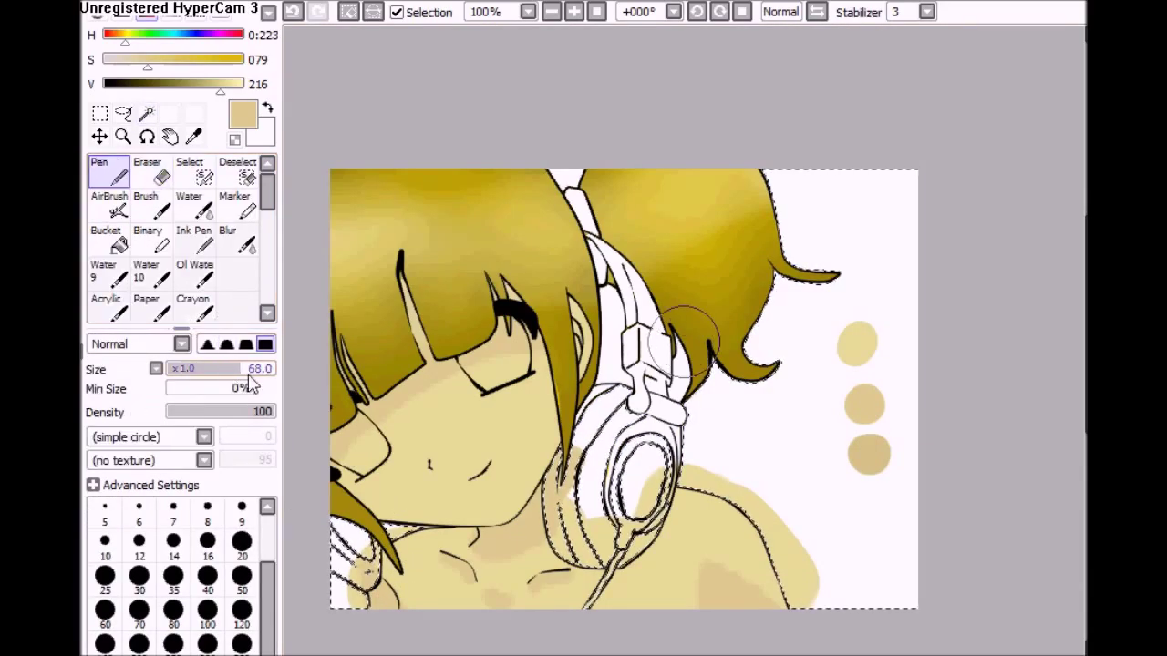
pyautogui.click(157, 169)
pyautogui.moveTo(593, 556)
pyautogui.mouseDown()
pyautogui.moveTo(534, 456)
pyautogui.moveTo(769, 587)
pyautogui.moveTo(866, 401)
pyautogui.mouseUp()
# - Soften the darker skin patches on the neck and shoulders using Blur at size 16
pyautogui.click(239, 239)
pyautogui.moveTo(736, 555)
pyautogui.mouseDown()
pyautogui.moveTo(703, 448)
pyautogui.moveTo(672, 578)
pyautogui.moveTo(638, 583)
pyautogui.mouseUp()
pyautogui.click(184, 368)
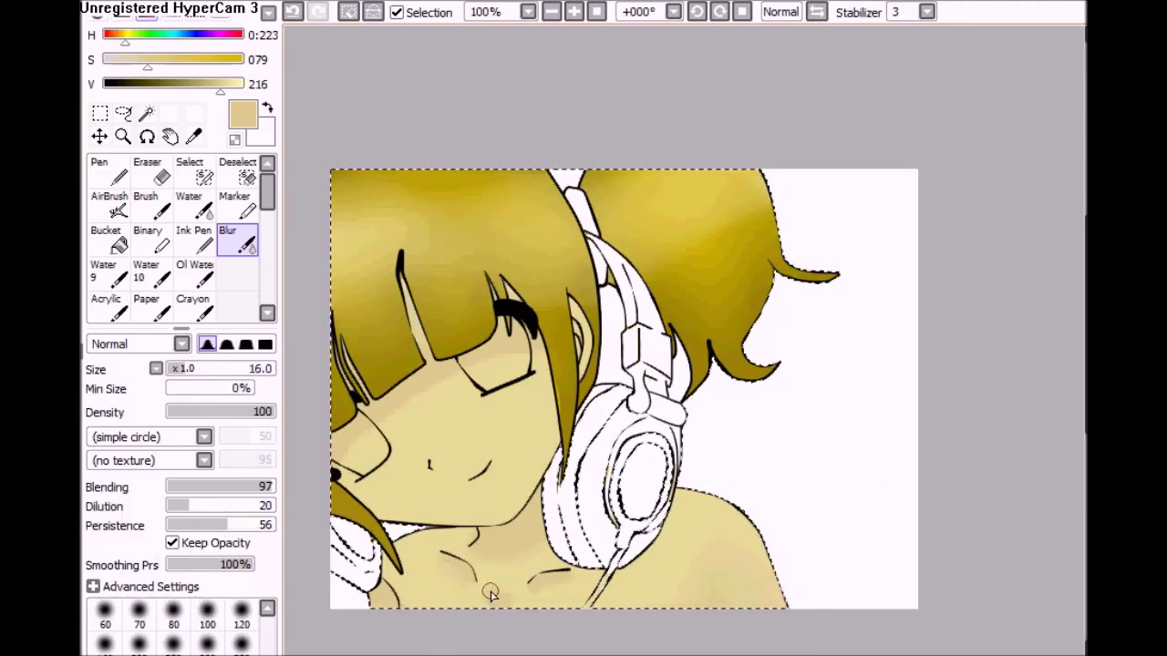
# - Add a small skin shadow at the nose with the Pen at size 12 and blend it using Blur
pyautogui.click(100, 171)
pyautogui.click(178, 368)
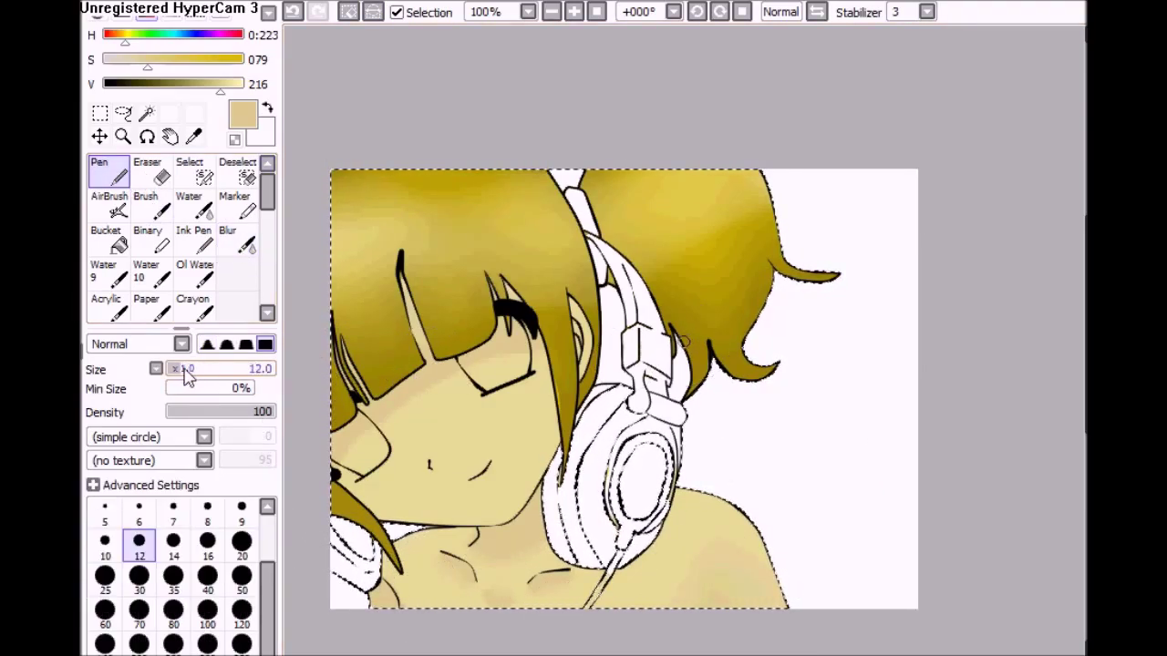
pyautogui.moveTo(430, 460); pyautogui.dragTo(429, 470)
pyautogui.click(235, 239)
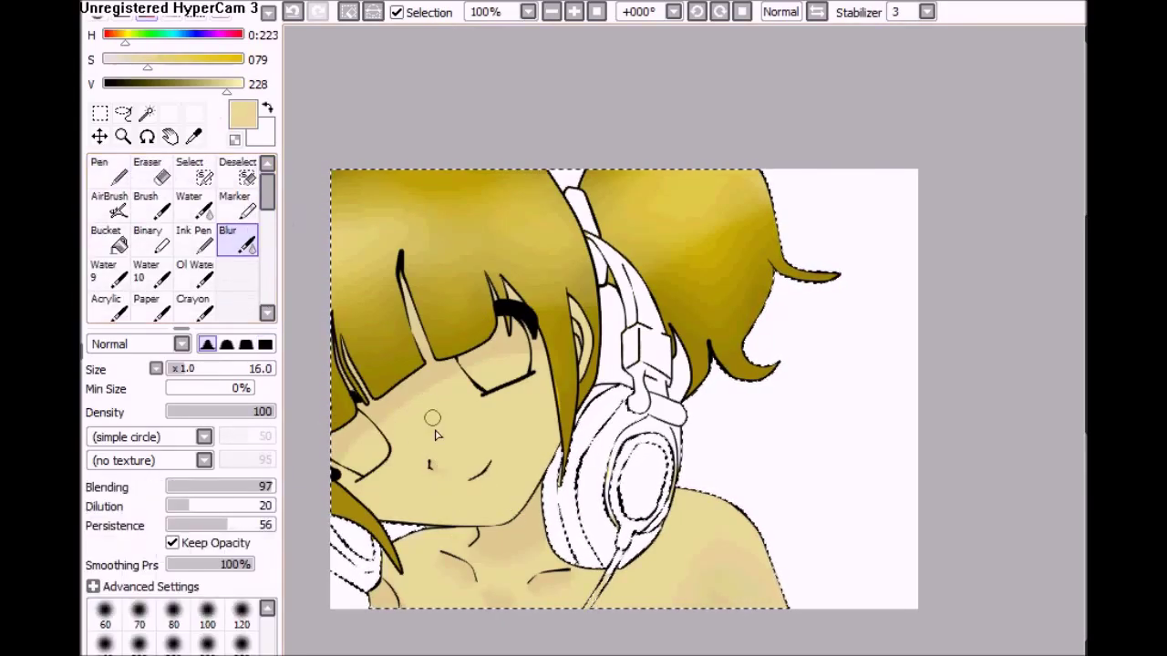
# - Clear the old selection, select the inside of both eyes with the Magic Wand and erase their skin paint at size 100
pyautogui.click(146, 113)
pyautogui.click(373, 11)
pyautogui.click(348, 12)
pyautogui.click(492, 360)
pyautogui.click(155, 173)
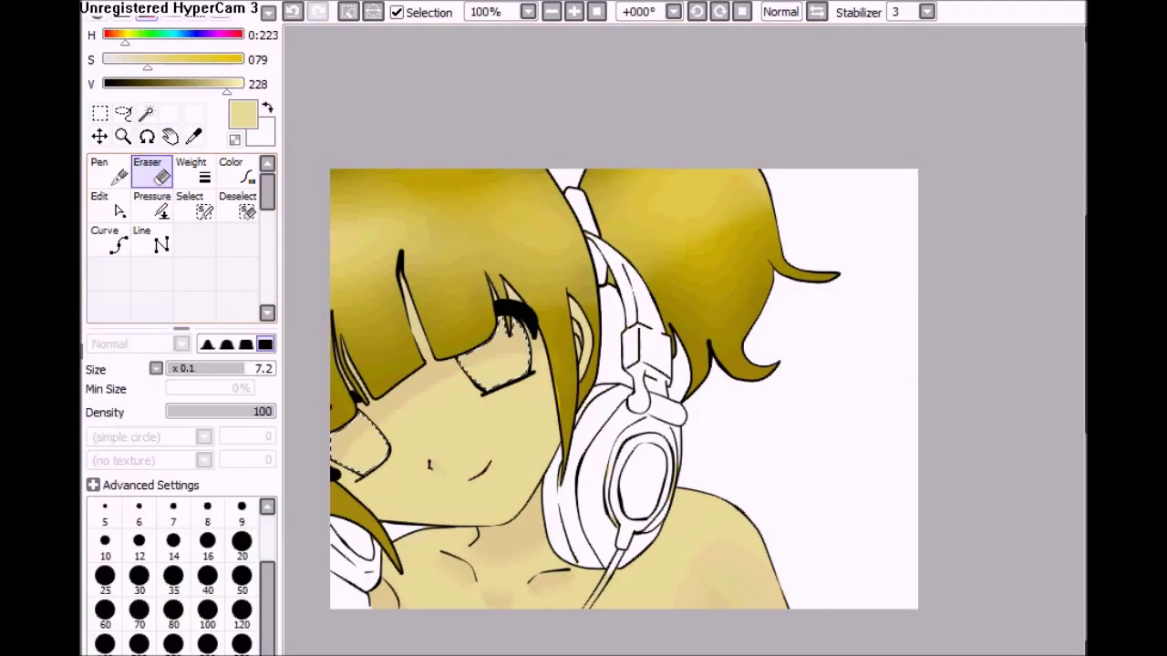
pyautogui.moveTo(384, 401); pyautogui.dragTo(502, 319)
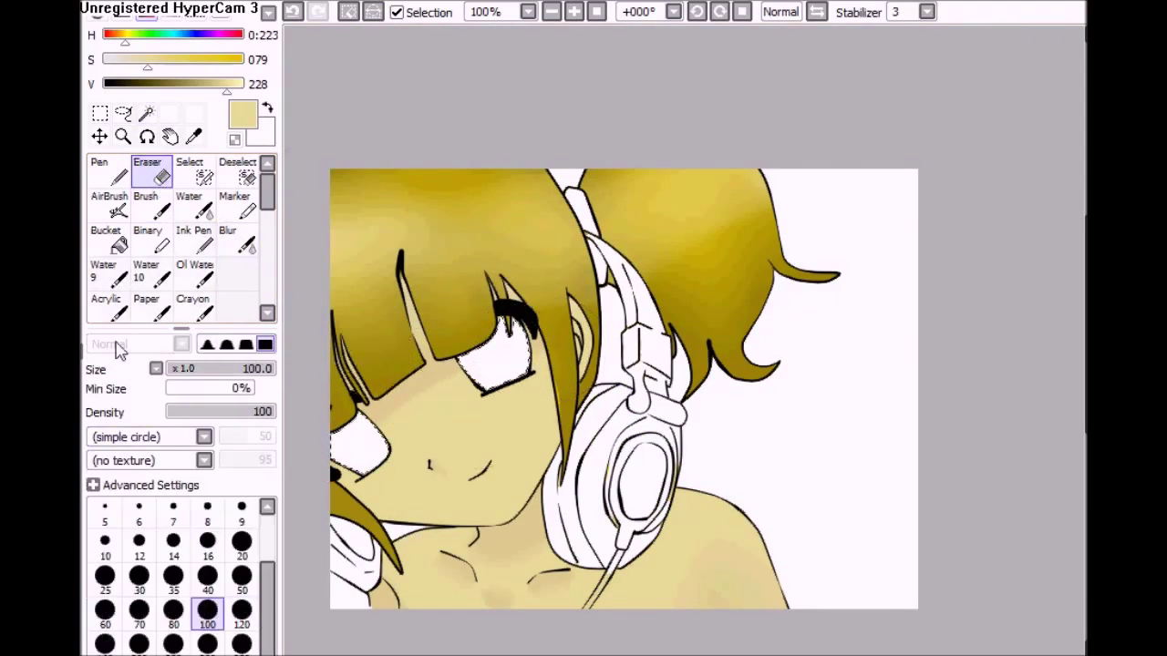
# - Mix a green with saturation 156 and value 166, clear the selection and paint both eyes with the Pen at size 38
pyautogui.click(108, 174)
pyautogui.moveTo(124, 34); pyautogui.dragTo(188, 59)
pyautogui.moveTo(227, 84); pyautogui.dragTo(194, 84)
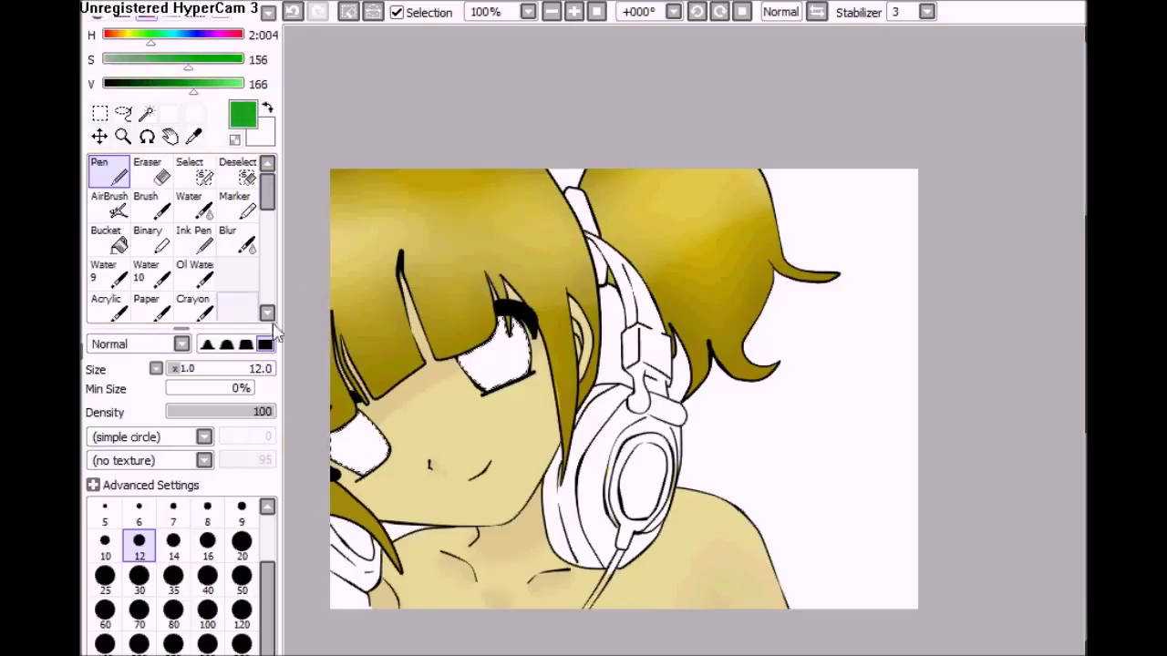
pyautogui.click(348, 11)
pyautogui.moveTo(339, 427); pyautogui.dragTo(383, 458)
pyautogui.moveTo(446, 330); pyautogui.dragTo(510, 383)
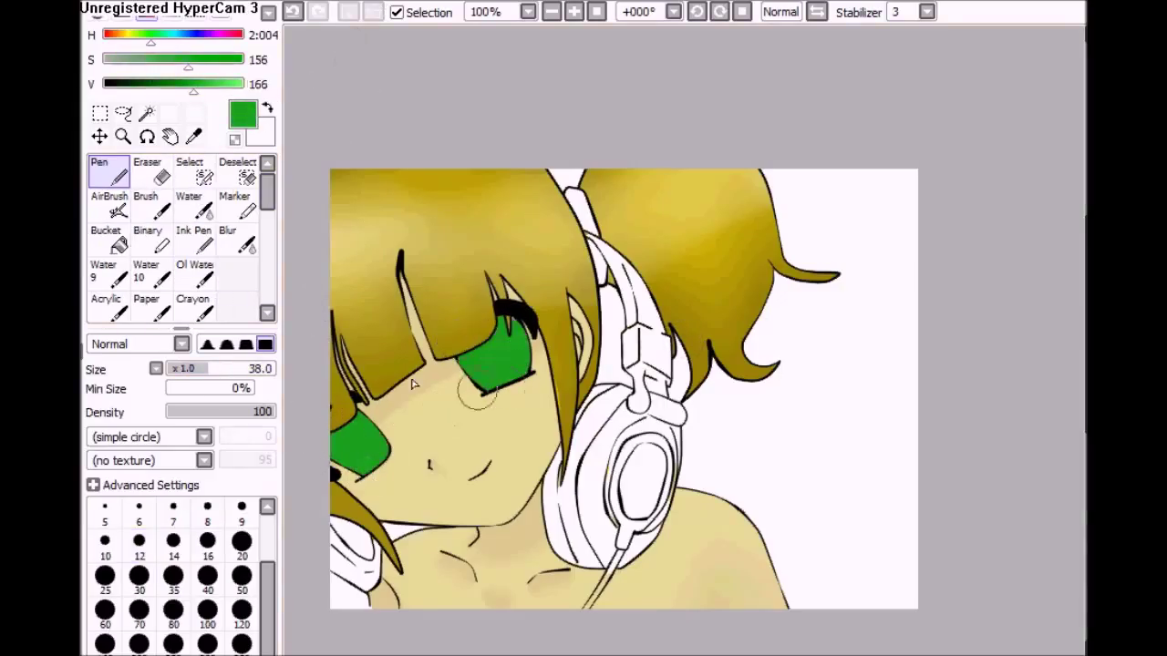
# - Paint over both eyes with progressively darker shades of the green using the Pen
pyautogui.moveTo(194, 84); pyautogui.dragTo(173, 84)
pyautogui.moveTo(351, 429); pyautogui.dragTo(374, 461)
pyautogui.moveTo(456, 337); pyautogui.dragTo(520, 394)
pyautogui.moveTo(173, 84); pyautogui.dragTo(155, 84)
pyautogui.moveTo(465, 360)
pyautogui.mouseDown()
pyautogui.moveTo(477, 373)
pyautogui.moveTo(511, 337)
pyautogui.mouseUp()
# - Shade the pupils and outer edges of both eyes in black with the AirBrush at size 18
pyautogui.click(110, 205)
pyautogui.moveTo(155, 84); pyautogui.dragTo(104, 83)
pyautogui.moveTo(264, 368); pyautogui.dragTo(204, 368)
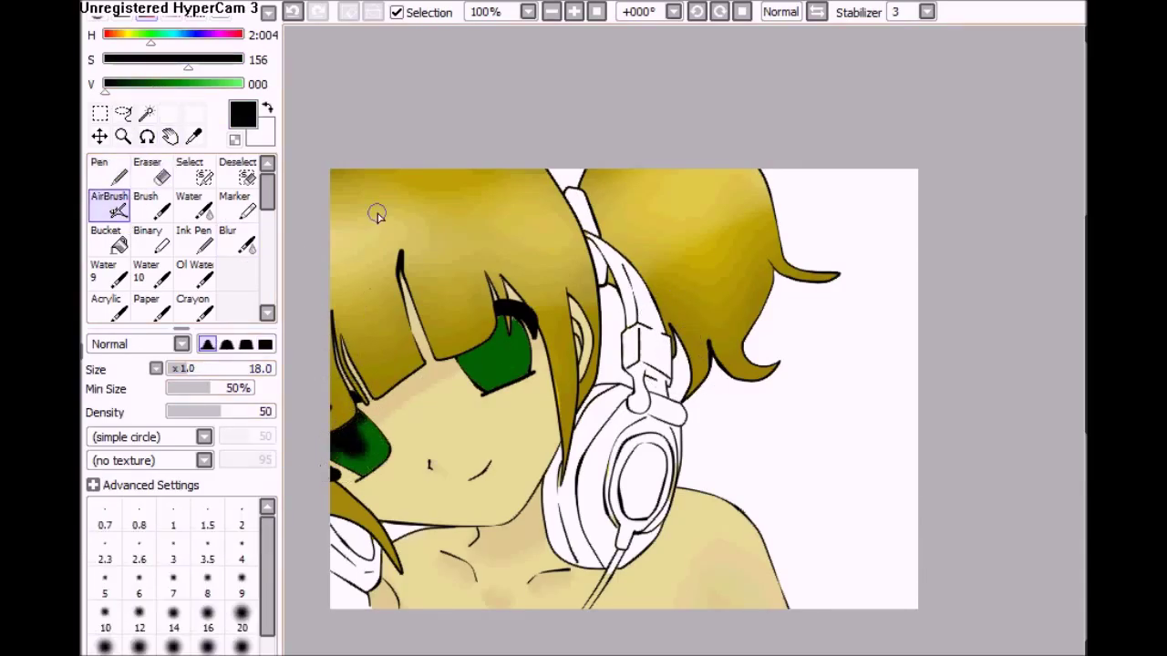
pyautogui.click(573, 12)
pyautogui.hscroll(-5, 1067, 328)
pyautogui.scroll(-2, 690, 477)
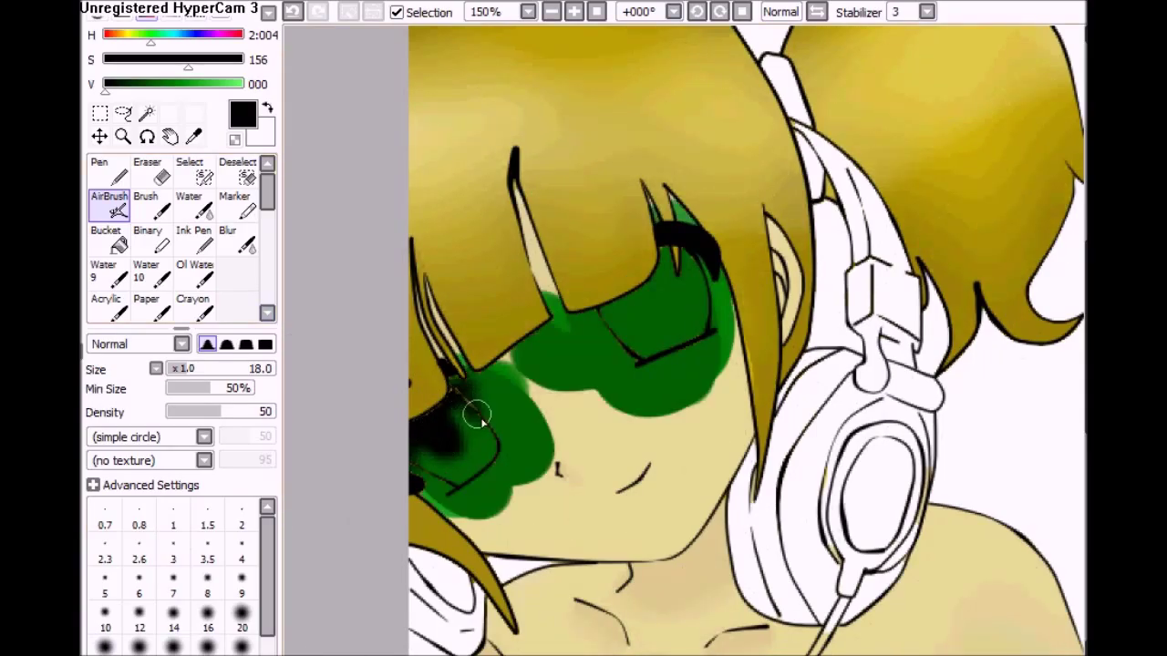
pyautogui.moveTo(652, 289)
pyautogui.mouseDown()
pyautogui.moveTo(645, 264)
pyautogui.moveTo(664, 257)
pyautogui.moveTo(704, 282)
pyautogui.moveTo(687, 340)
pyautogui.moveTo(669, 350)
pyautogui.moveTo(594, 311)
pyautogui.mouseUp()
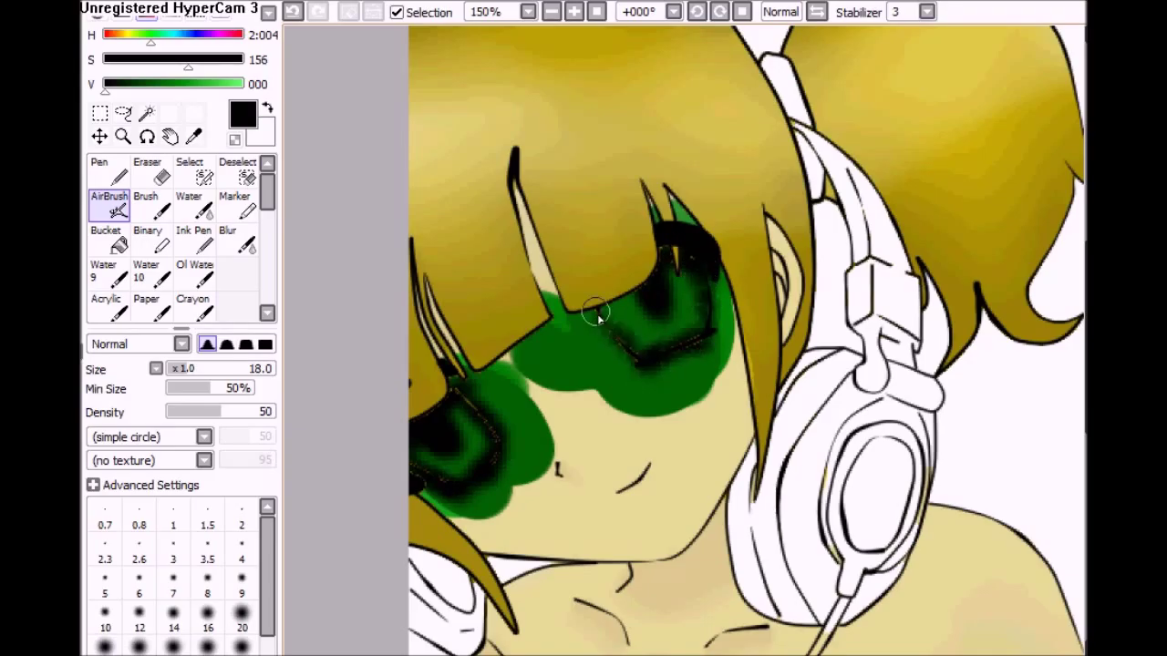
# - Select the face skin around the eyes with the Magic Wand and remove the green and black overspill from it
pyautogui.press('w')
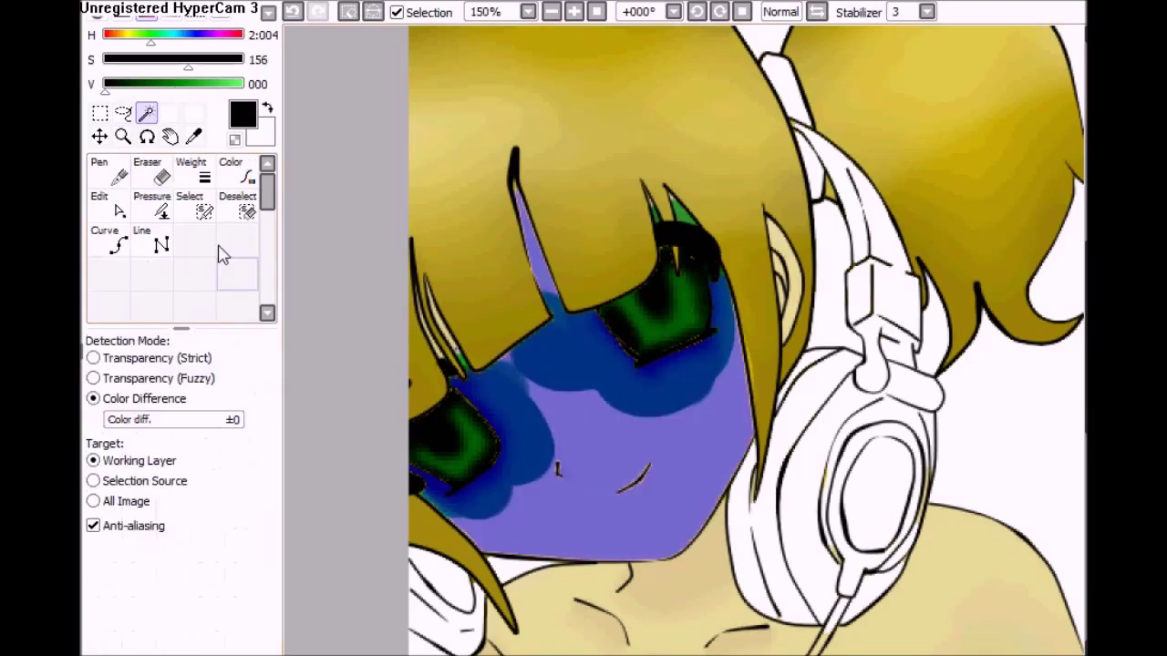
pyautogui.press('s')
pyautogui.click(163, 177)
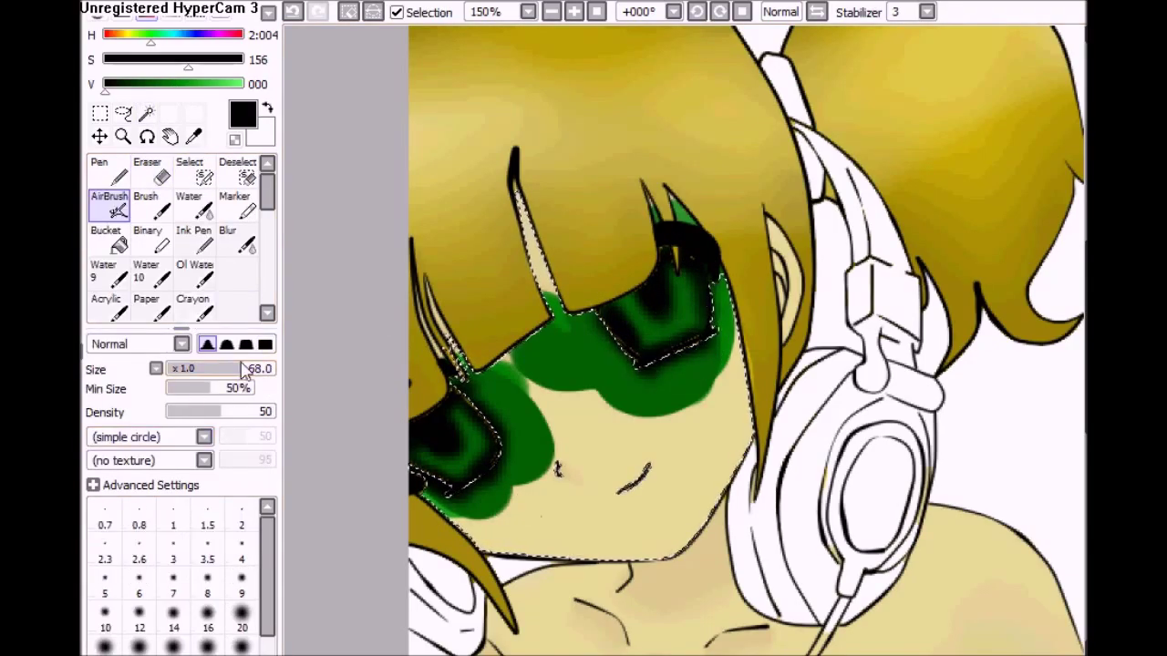
pyautogui.moveTo(584, 456); pyautogui.dragTo(510, 391)
pyautogui.hotkey('ctrl', 'z')
# - Select the small fringe gap above the fully visible eye, erase its green overspill at size 100 and clear the selection
pyautogui.press('w')
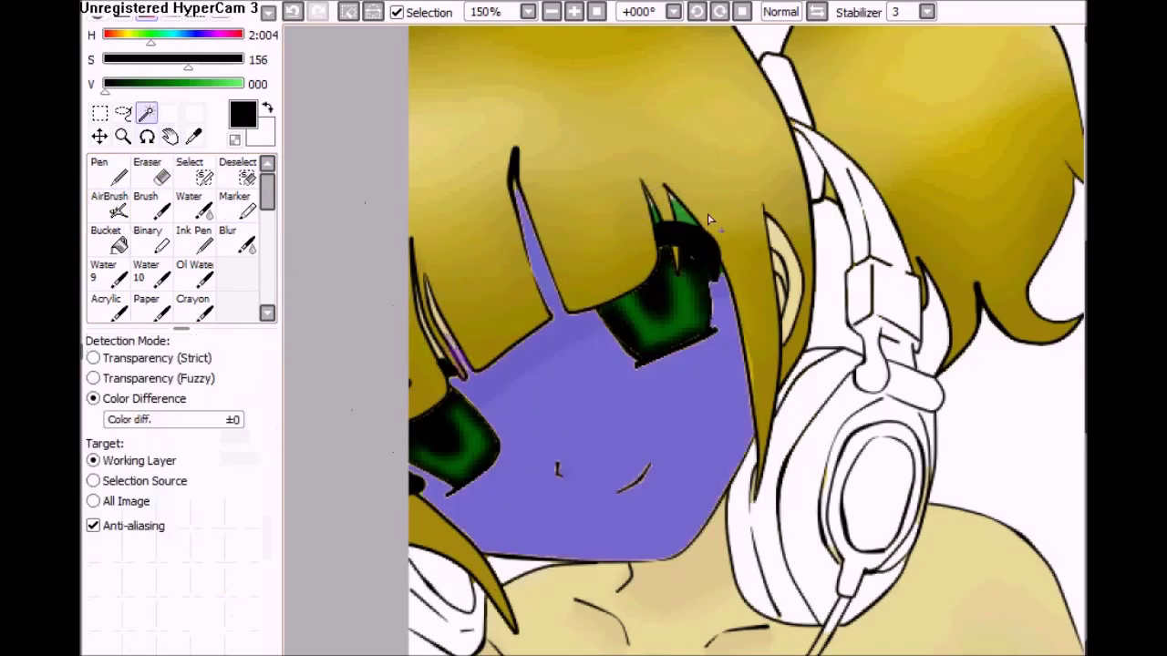
pyautogui.click(683, 223)
pyautogui.press('e')
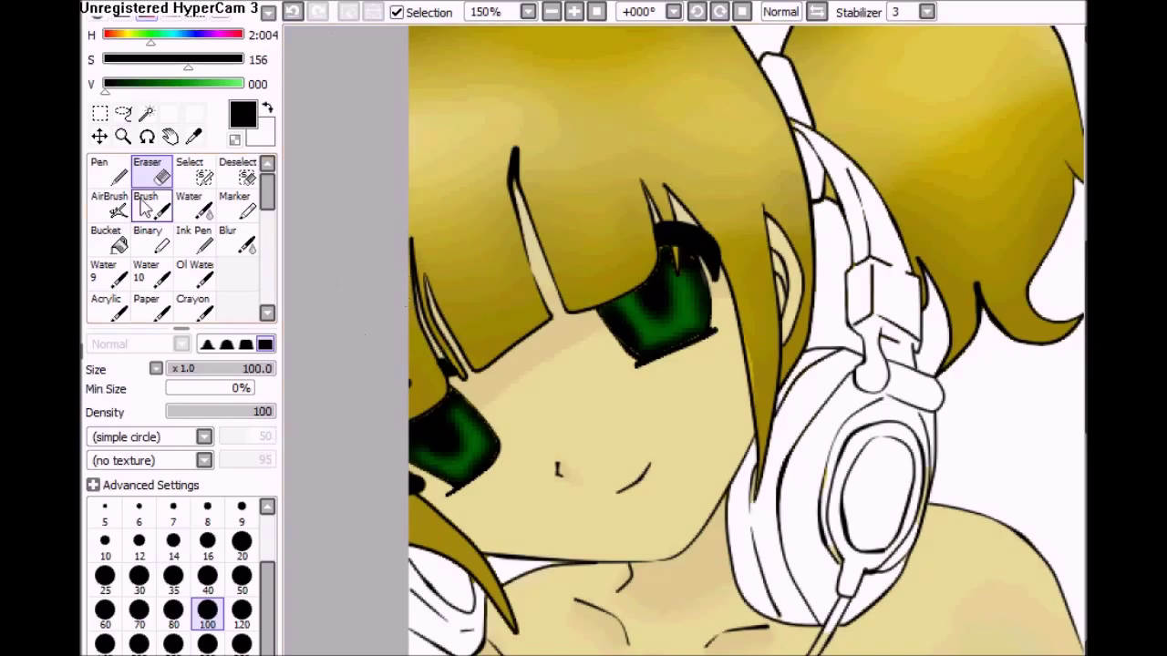
# - Blend the black and green shading inside both eyes with Blur
pyautogui.click(238, 240)
pyautogui.moveTo(642, 320); pyautogui.dragTo(684, 292)
pyautogui.moveTo(483, 433)
pyautogui.mouseDown()
pyautogui.moveTo(454, 409)
pyautogui.moveTo(458, 461)
pyautogui.mouseUp()
# - Try white Pen highlights with saturation 0 and value 252 on the partly cropped eye, and undo the strokes
pyautogui.press('n')
pyautogui.moveTo(164, 82); pyautogui.dragTo(239, 84)
pyautogui.moveTo(187, 59); pyautogui.dragTo(105, 59)
pyautogui.moveTo(452, 374); pyautogui.dragTo(465, 402)
pyautogui.moveTo(452, 478); pyautogui.dragTo(470, 515)
pyautogui.click(296, 13)
pyautogui.click(296, 13)
pyautogui.click(296, 12)
# - Place round white highlights at the upper and lower edges of both eyes with the Pen at sizes 16 and 20
pyautogui.click(208, 544)
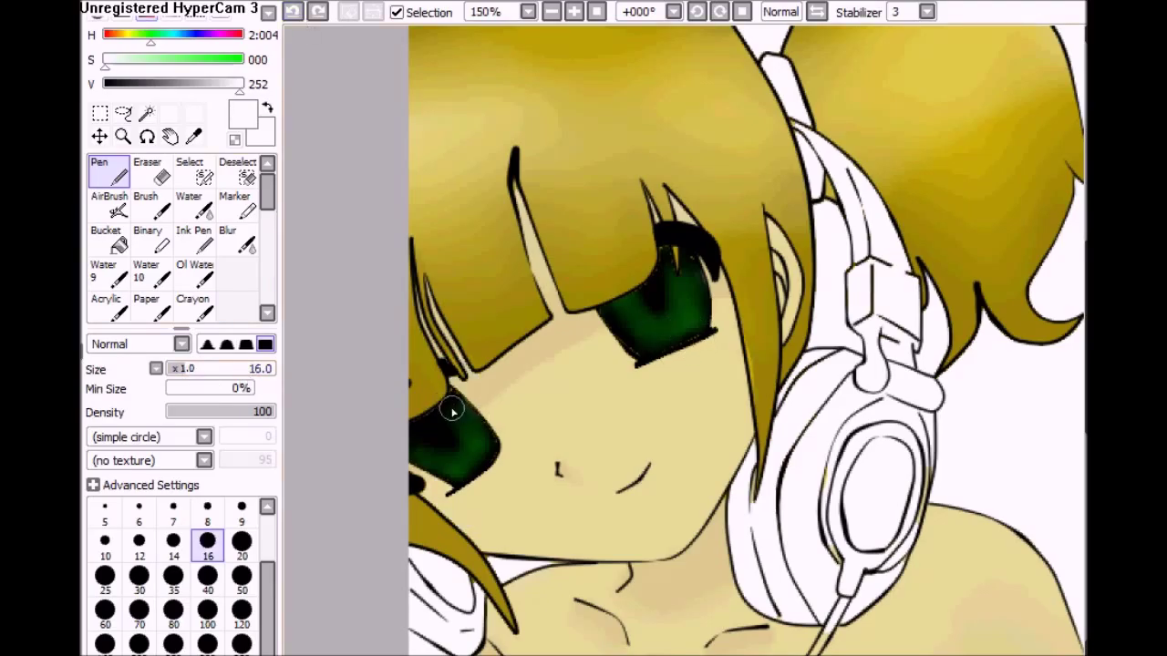
pyautogui.click(456, 478)
pyautogui.press(']')
pyautogui.click(446, 410)
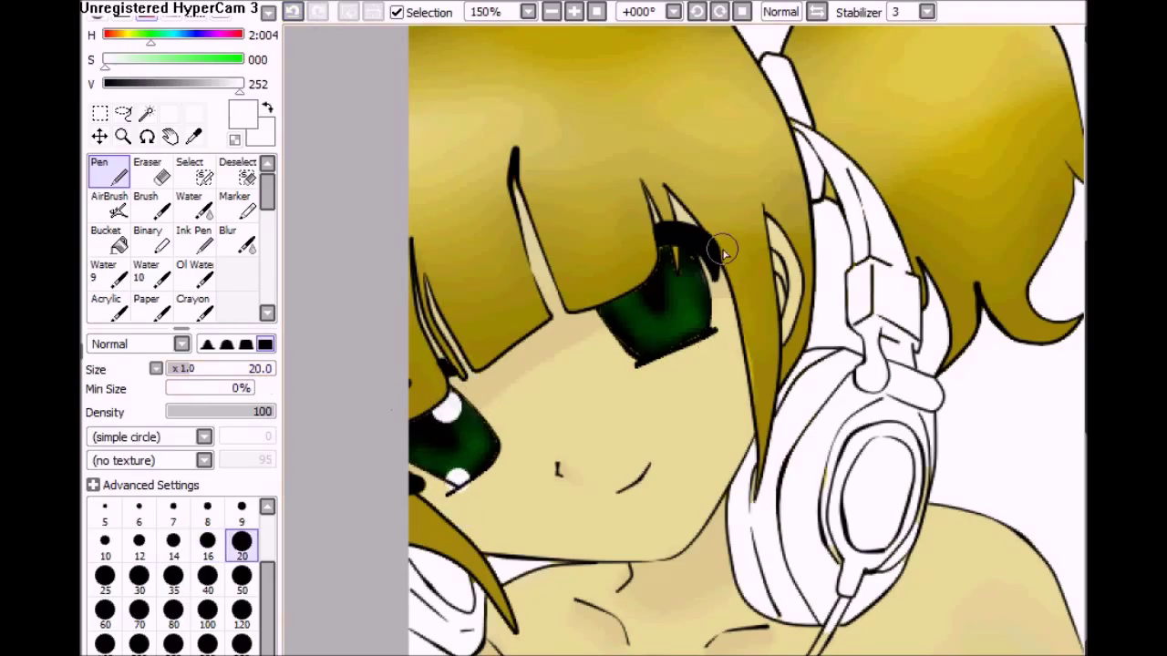
pyautogui.click(679, 267)
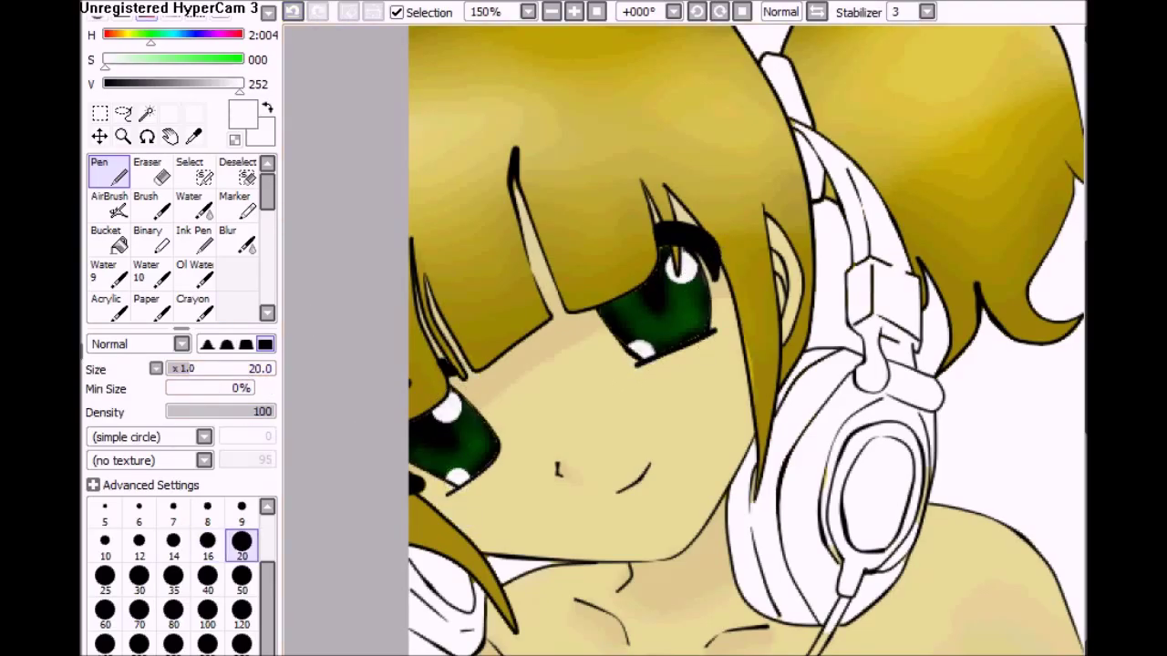
# - Undo the white highlights and the blending in both eyes
pyautogui.click(108, 203)
pyautogui.click(292, 12)
pyautogui.click(291, 11)
pyautogui.click(291, 12)
pyautogui.click(291, 12)
pyautogui.click(292, 11)
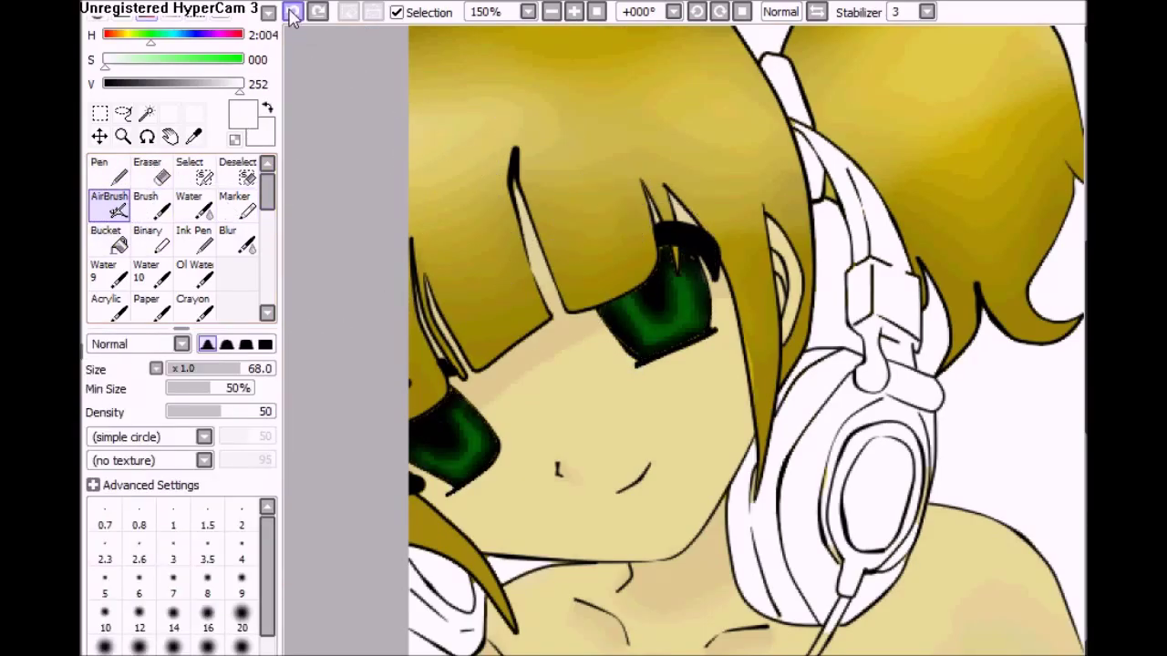
# - Darken the pupils and edges of both eyes in black with the AirBrush at size 25
pyautogui.moveTo(190, 84); pyautogui.dragTo(102, 84)
pyautogui.press('[')
pyautogui.press('[')
pyautogui.press('[')
pyautogui.press('[')
pyautogui.press('[')
pyautogui.press('[')
pyautogui.moveTo(438, 430)
pyautogui.mouseDown()
pyautogui.moveTo(484, 474)
pyautogui.moveTo(474, 392)
pyautogui.mouseUp()
pyautogui.moveTo(618, 325)
pyautogui.mouseDown()
pyautogui.moveTo(683, 338)
pyautogui.moveTo(649, 297)
pyautogui.mouseUp()
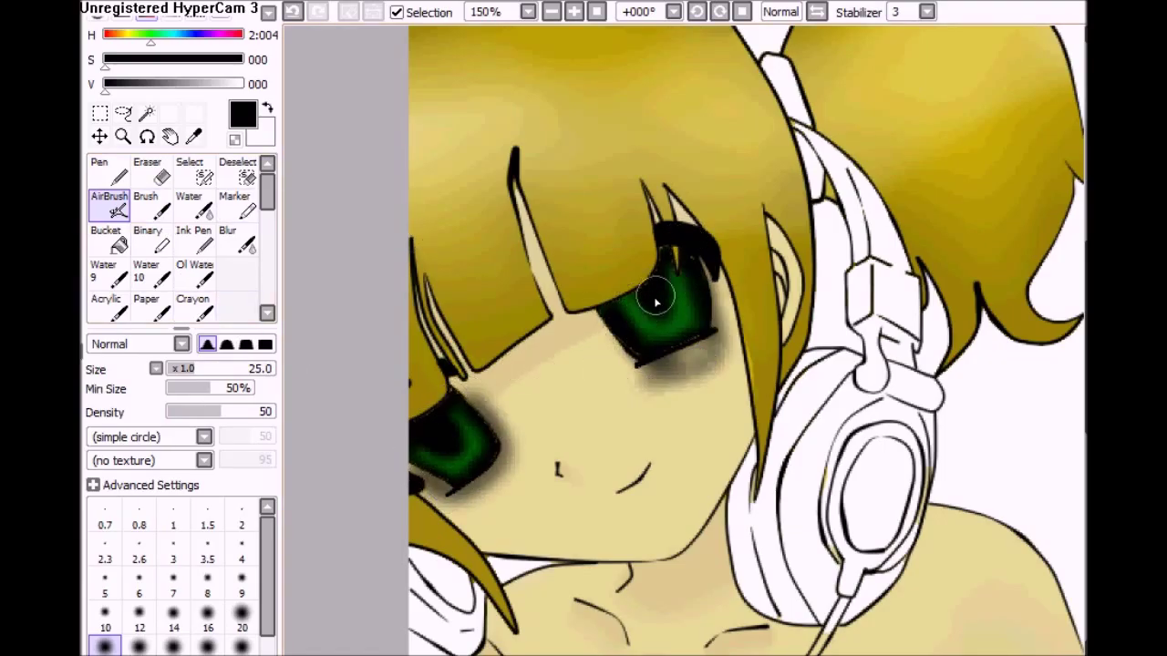
# - Blend the eye shading with Blur at size 16 and deepen the upper eye shadows with the black AirBrush at size 25
pyautogui.press('b')
pyautogui.moveTo(469, 436); pyautogui.dragTo(428, 468)
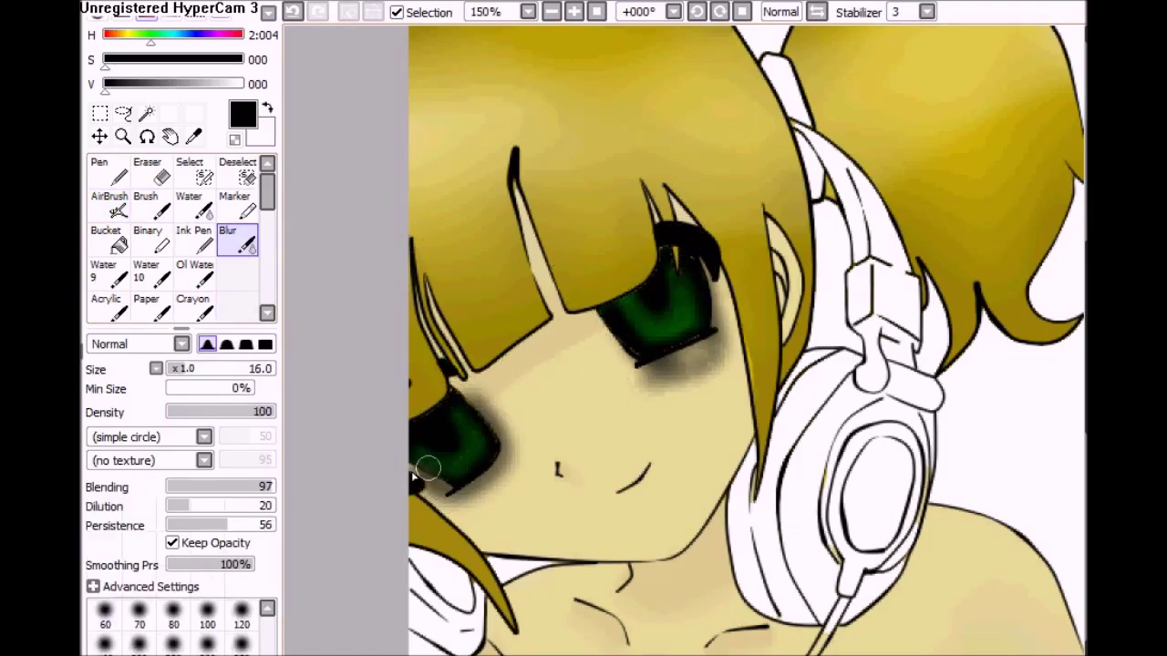
pyautogui.click(109, 205)
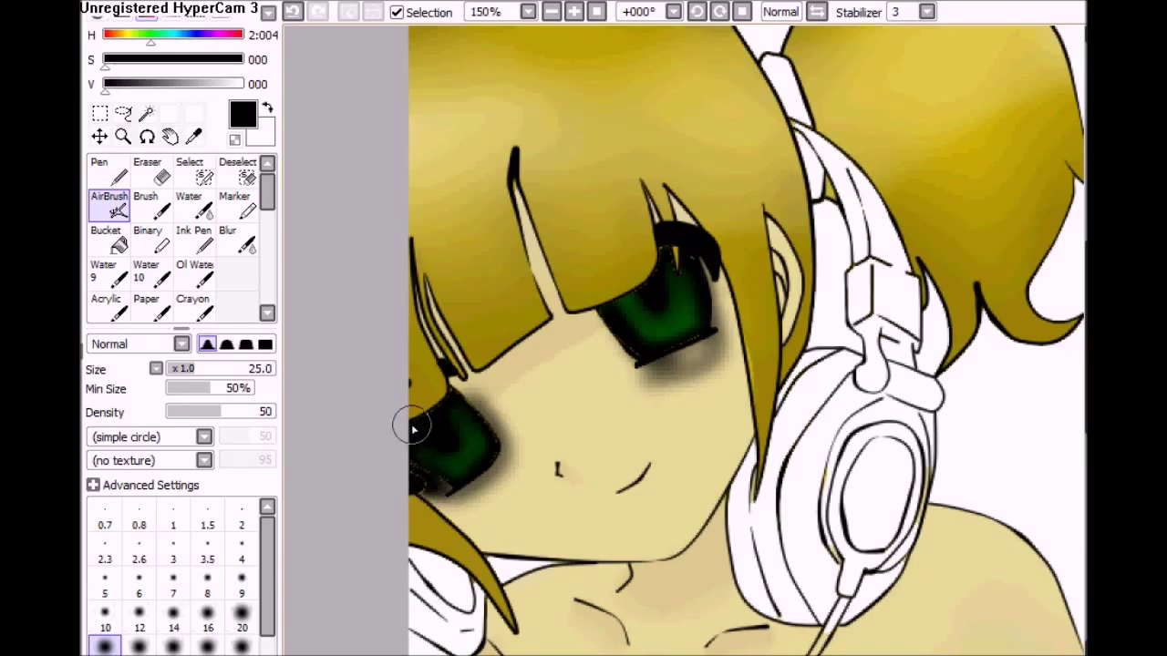
pyautogui.moveTo(635, 278); pyautogui.dragTo(711, 273)
# - Select the face skin with the Magic Wand and erase the black airbrush overspill around both eyes
pyautogui.click(146, 112)
pyautogui.click(647, 418)
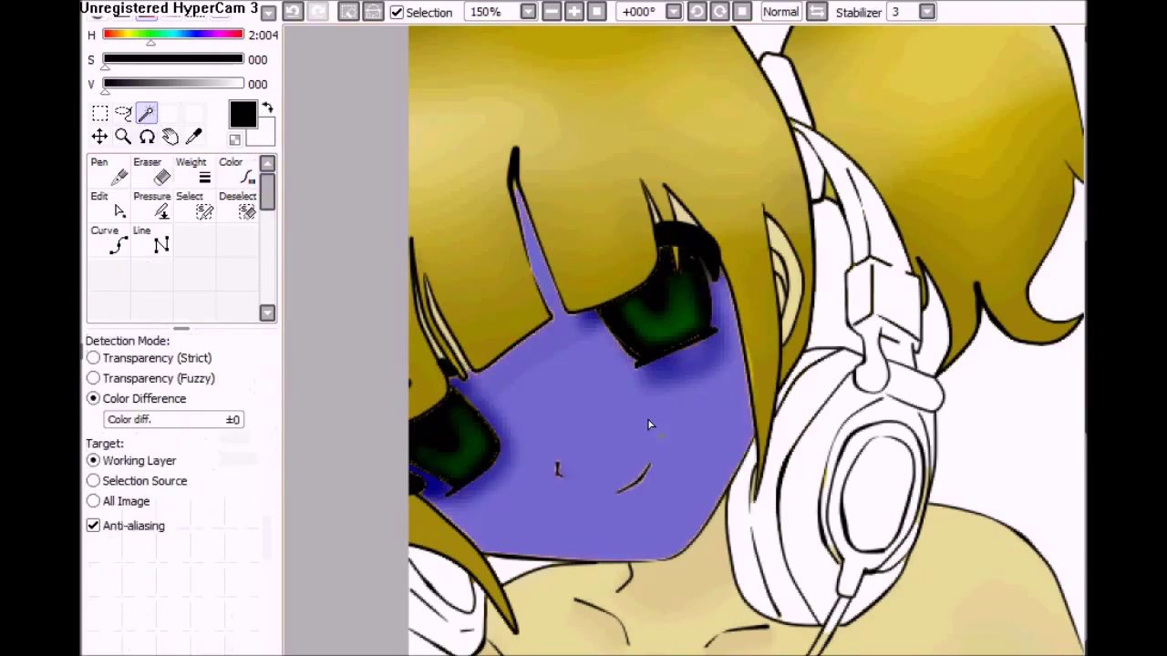
pyautogui.click(150, 173)
pyautogui.click(222, 367)
pyautogui.moveTo(493, 401); pyautogui.dragTo(592, 510)
pyautogui.click(147, 173)
pyautogui.moveTo(474, 383)
pyautogui.mouseDown()
pyautogui.moveTo(638, 510)
pyautogui.moveTo(511, 273)
pyautogui.moveTo(474, 511)
pyautogui.mouseUp()
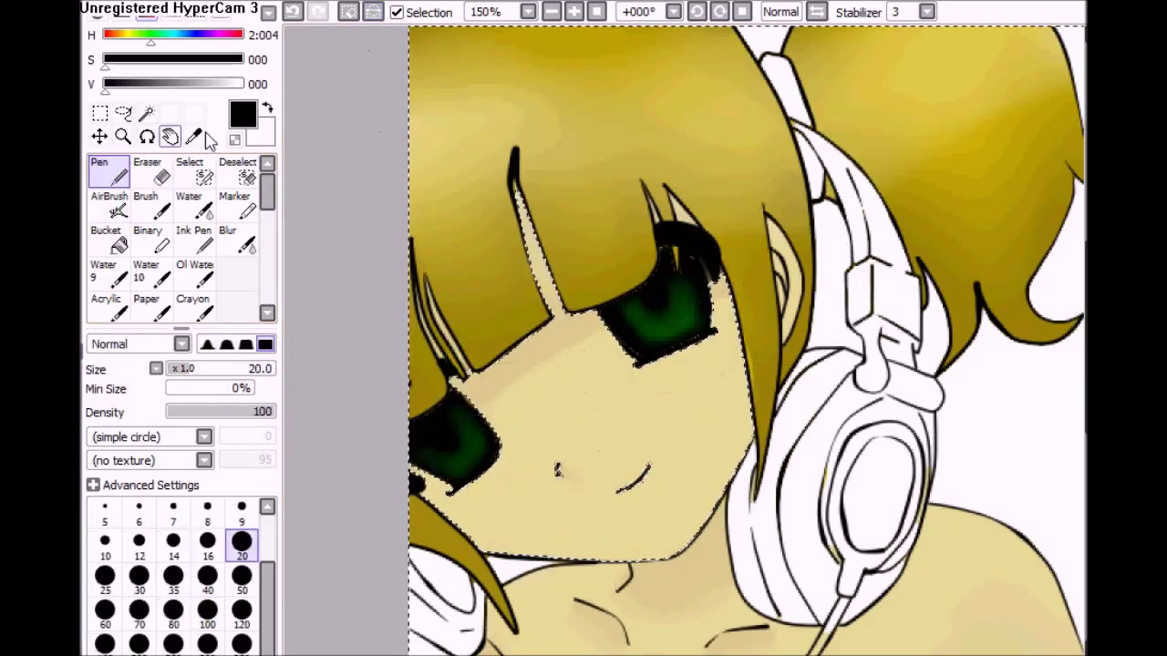
# - Paint round off-white highlights with value 238 at the upper and lower edges of both eyes using the Pen
pyautogui.click(108, 173)
pyautogui.click(232, 84)
pyautogui.click(446, 403)
pyautogui.moveTo(452, 472); pyautogui.dragTo(463, 478)
pyautogui.moveTo(684, 262); pyautogui.dragTo(688, 271)
pyautogui.click(649, 348)
# - Clear the selection and erase the skin color from the whites at the sides of both eyes with the Eraser at size 28
pyautogui.press('e')
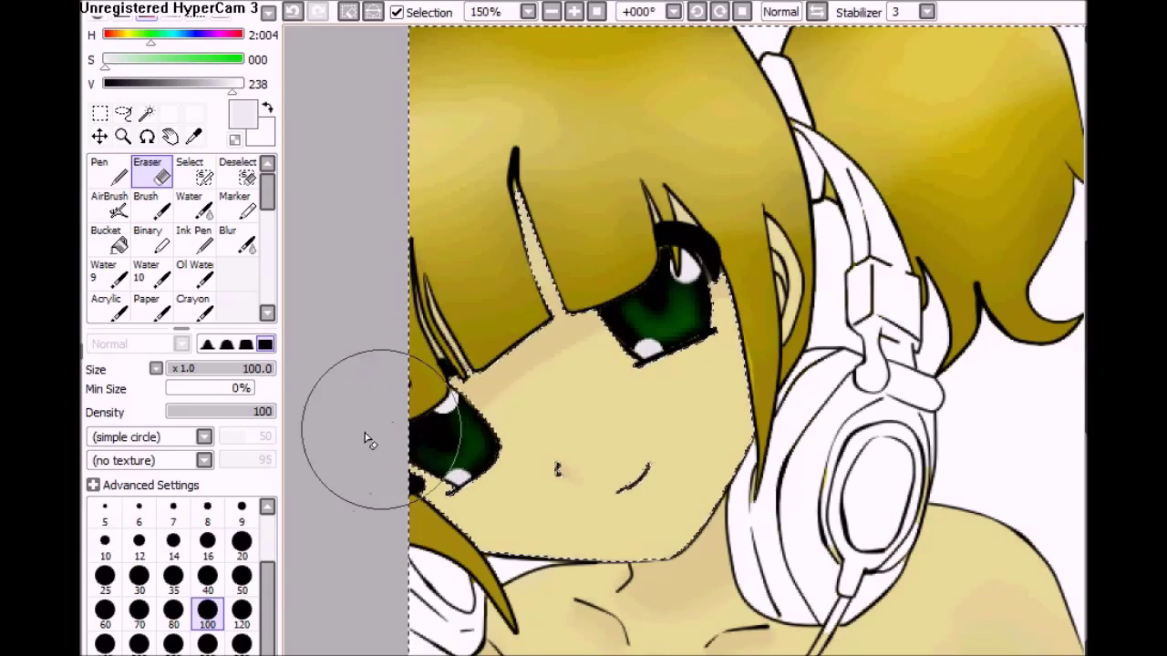
pyautogui.click(348, 11)
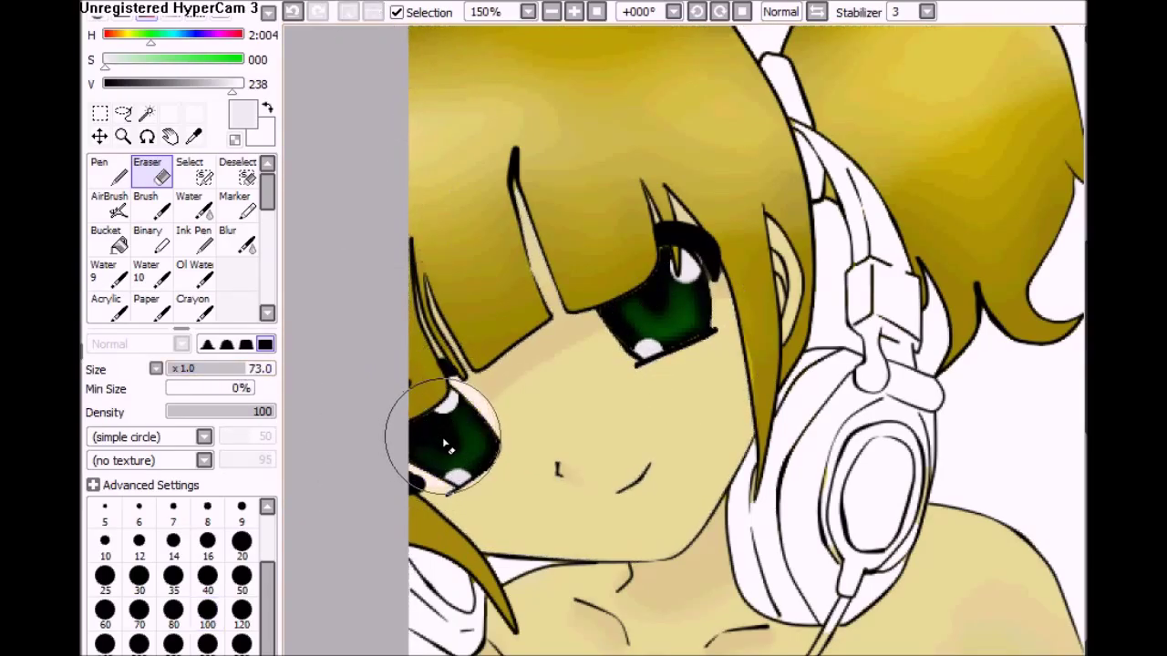
pyautogui.click(573, 11)
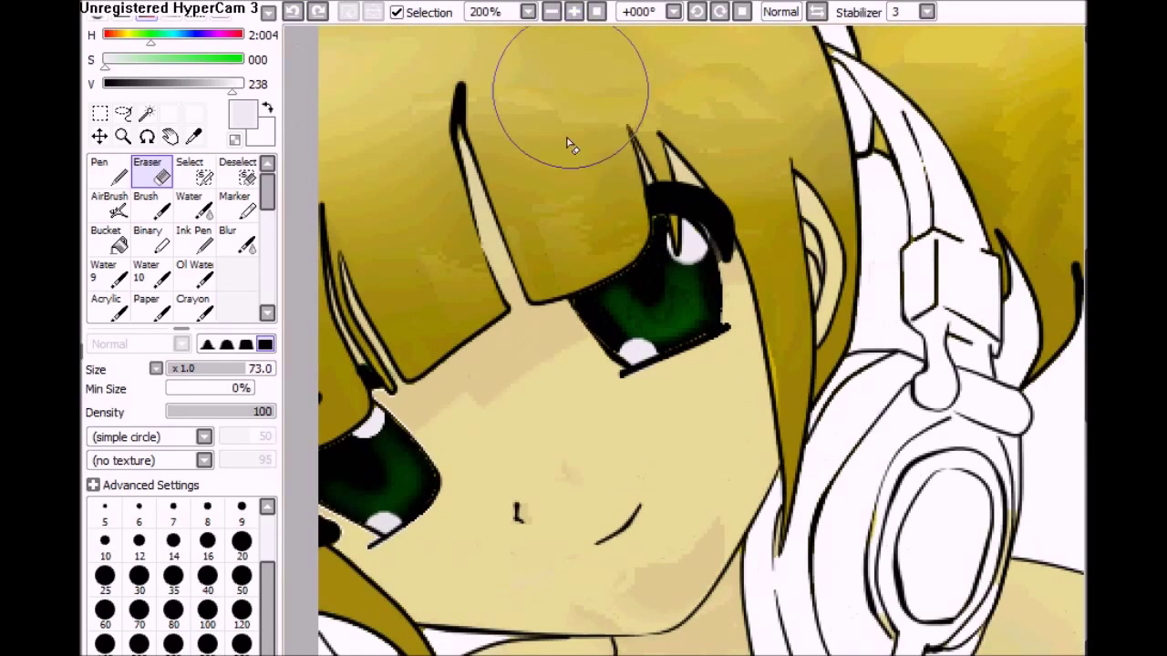
pyautogui.click(199, 369)
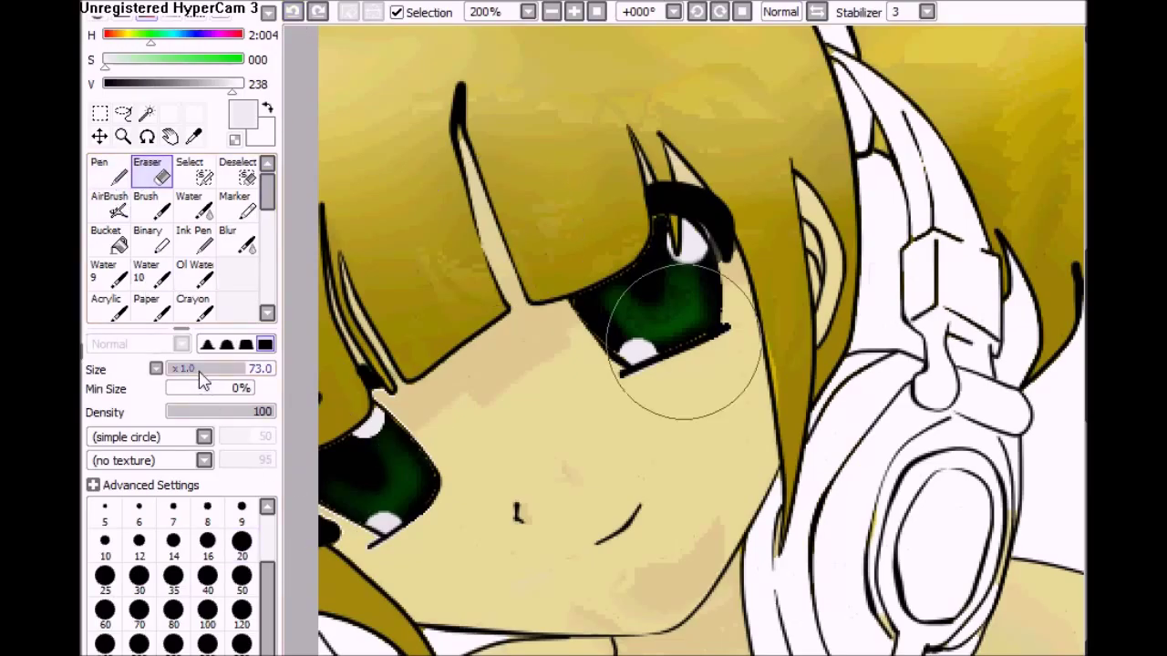
pyautogui.moveTo(693, 267); pyautogui.dragTo(687, 312)
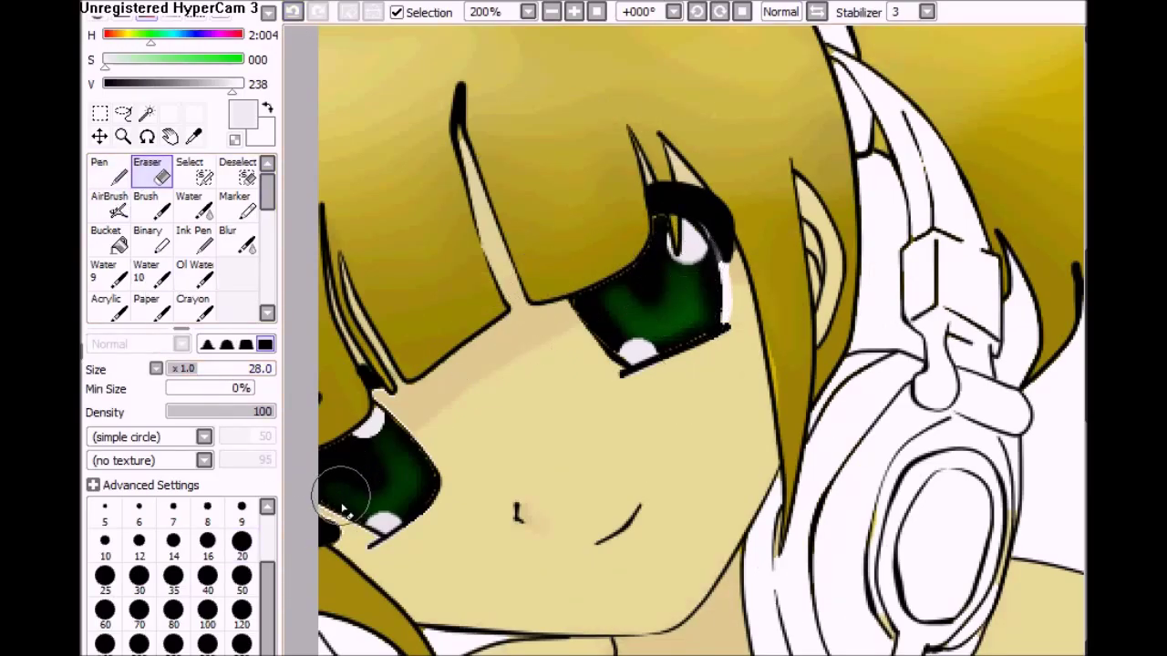
# - Touch up the eyes with a light gray Pen at value 226 and the black AirBrush at size 10
pyautogui.click(225, 84)
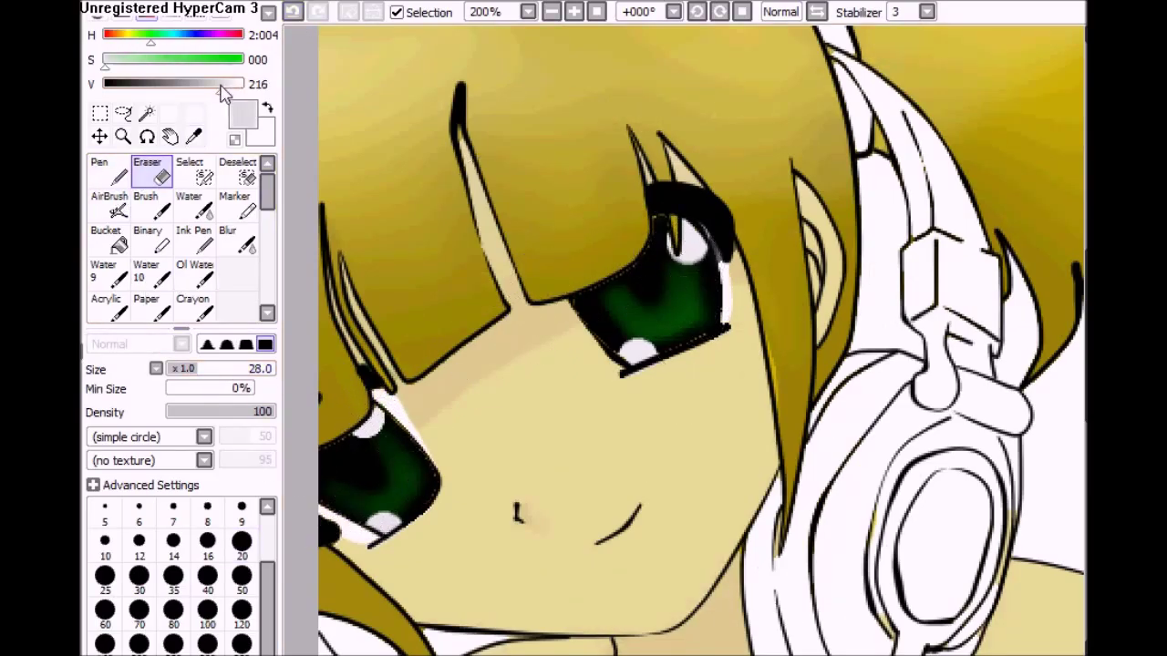
pyautogui.click(291, 11)
pyautogui.click(105, 171)
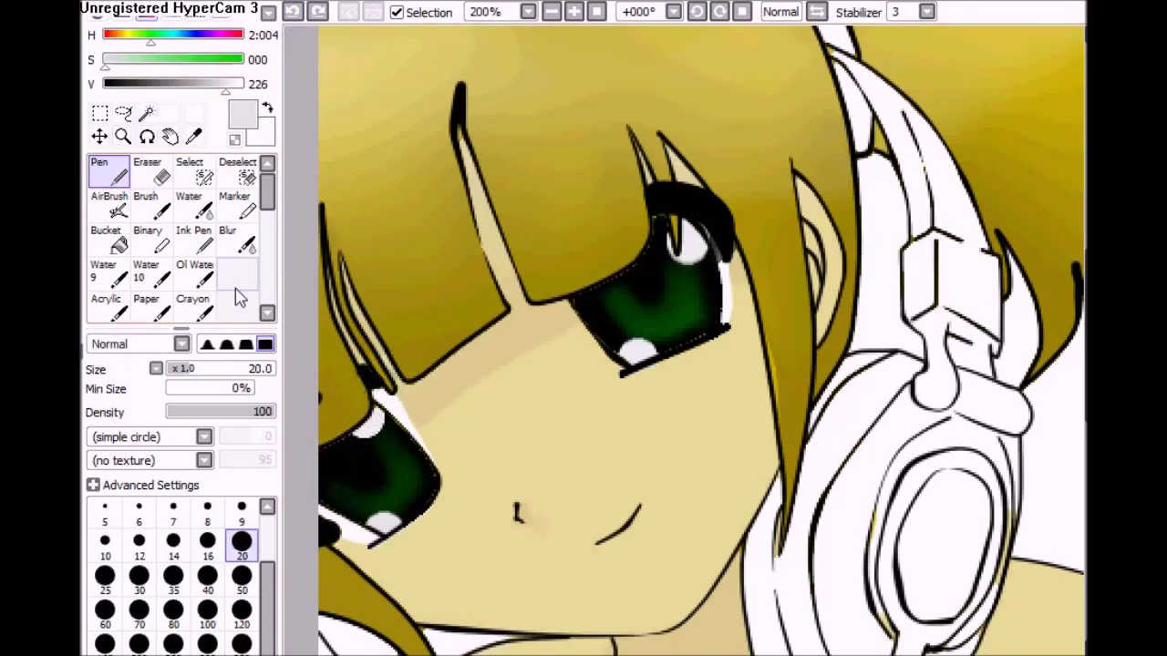
pyautogui.click(377, 413)
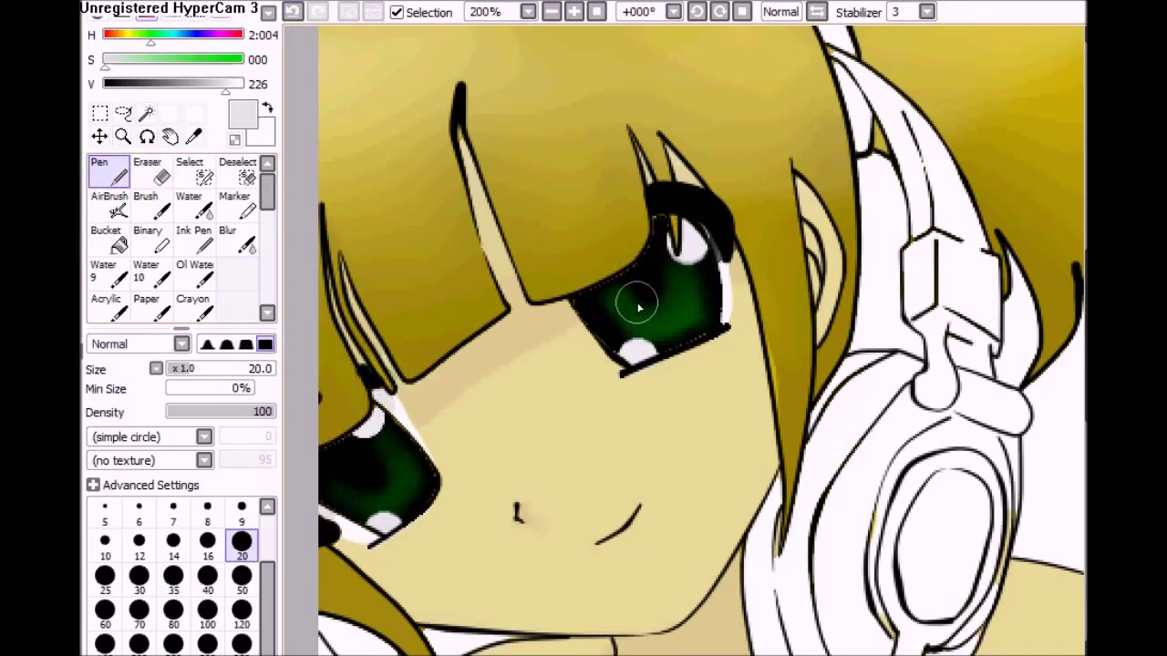
pyautogui.hotkey('ctrl', 'z')
pyautogui.hotkey('ctrl', 'y')
pyautogui.click(109, 202)
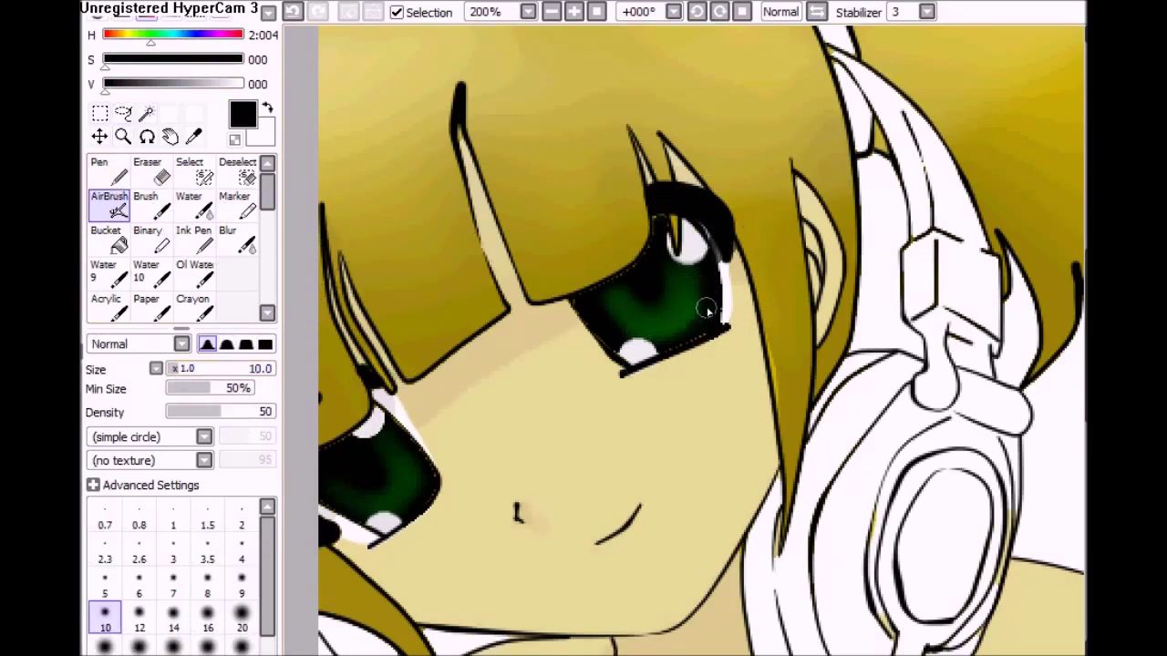
# - Paint the headphone's outer ear cup blue with saturation 252 and value 148 using the Pen at size 20
pyautogui.scroll(-4, 672, 644)
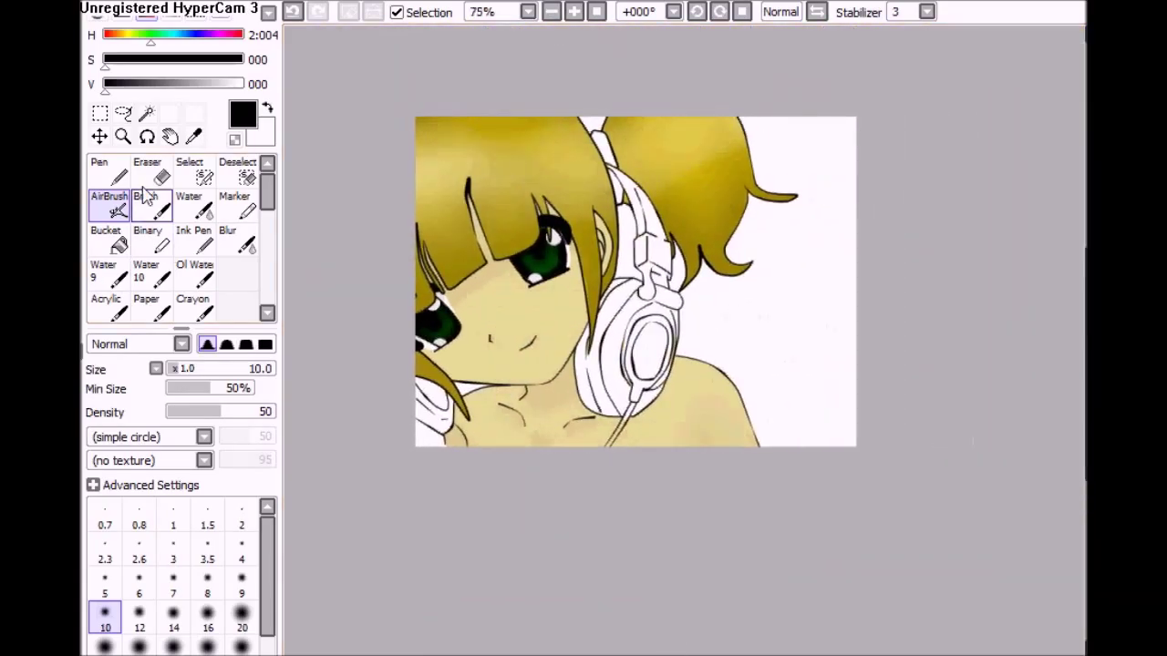
pyautogui.click(238, 59)
pyautogui.click(203, 84)
pyautogui.moveTo(203, 84)
pyautogui.mouseDown()
pyautogui.moveTo(190, 41)
pyautogui.moveTo(184, 85)
pyautogui.mouseUp()
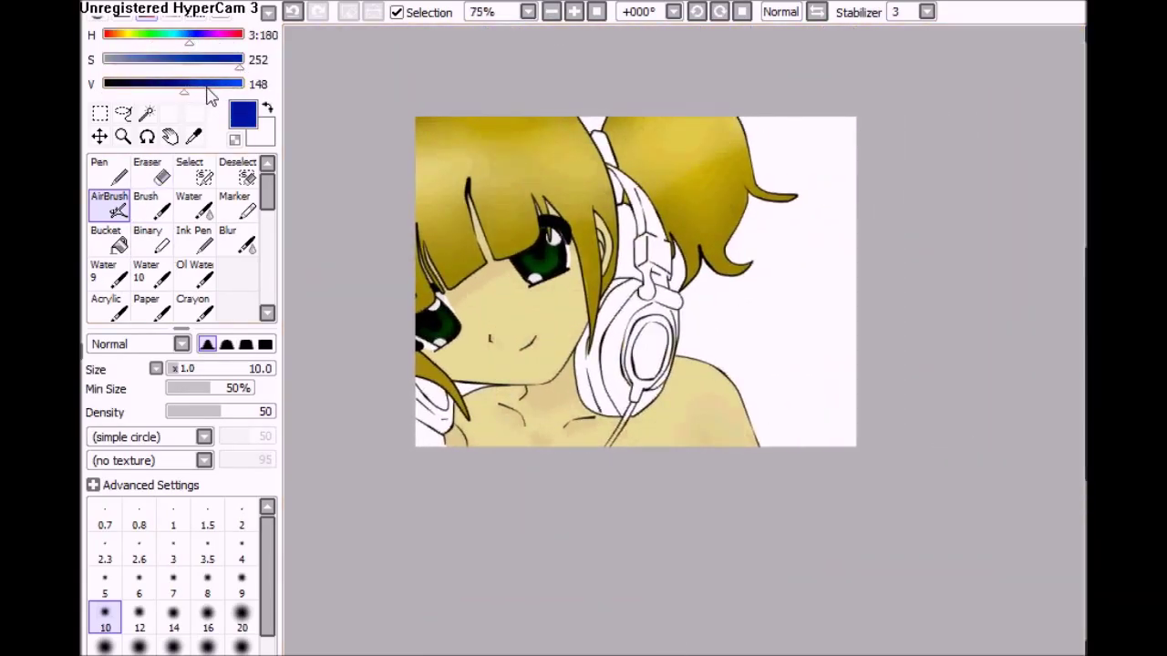
pyautogui.click(108, 173)
pyautogui.moveTo(614, 384)
pyautogui.mouseDown()
pyautogui.moveTo(627, 360)
pyautogui.moveTo(666, 360)
pyautogui.moveTo(631, 410)
pyautogui.mouseUp()
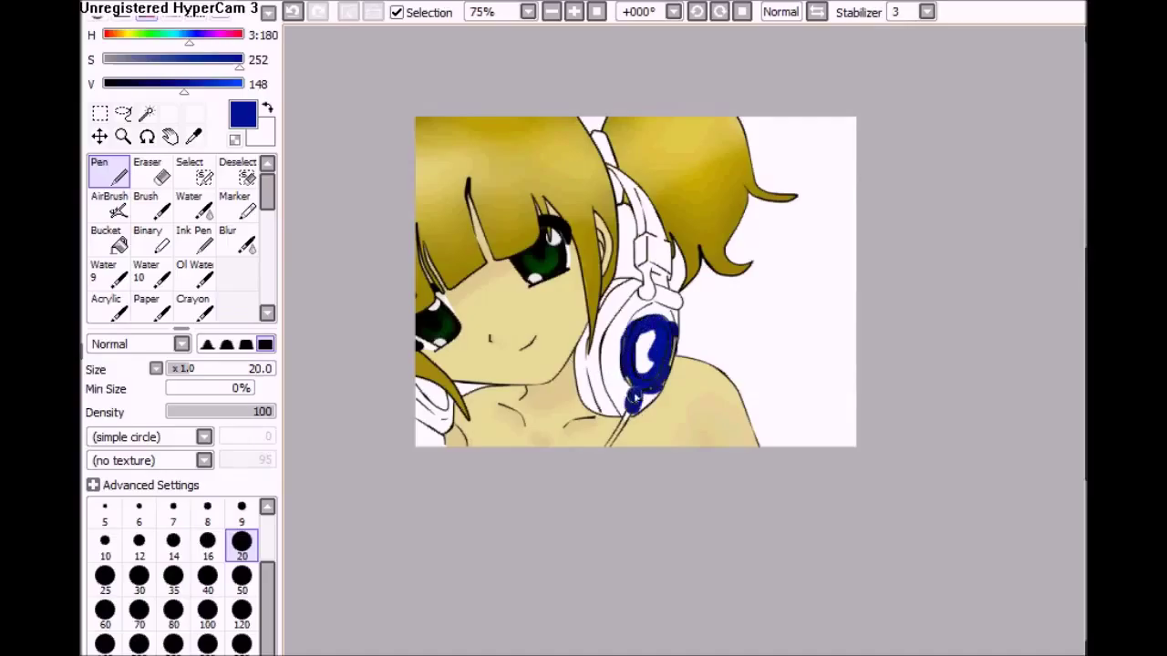
# - Erase the skin color spilling into the ear cup and headphone cord with the Eraser at size 8
pyautogui.press('e')
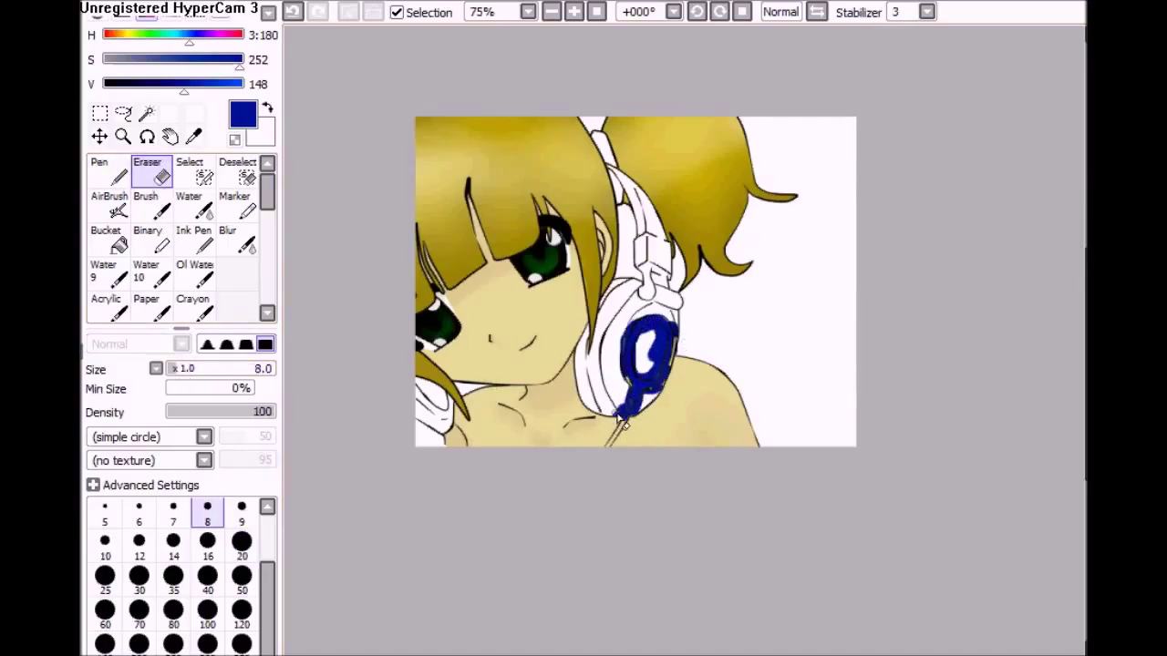
pyautogui.scroll(3, 406, 35)
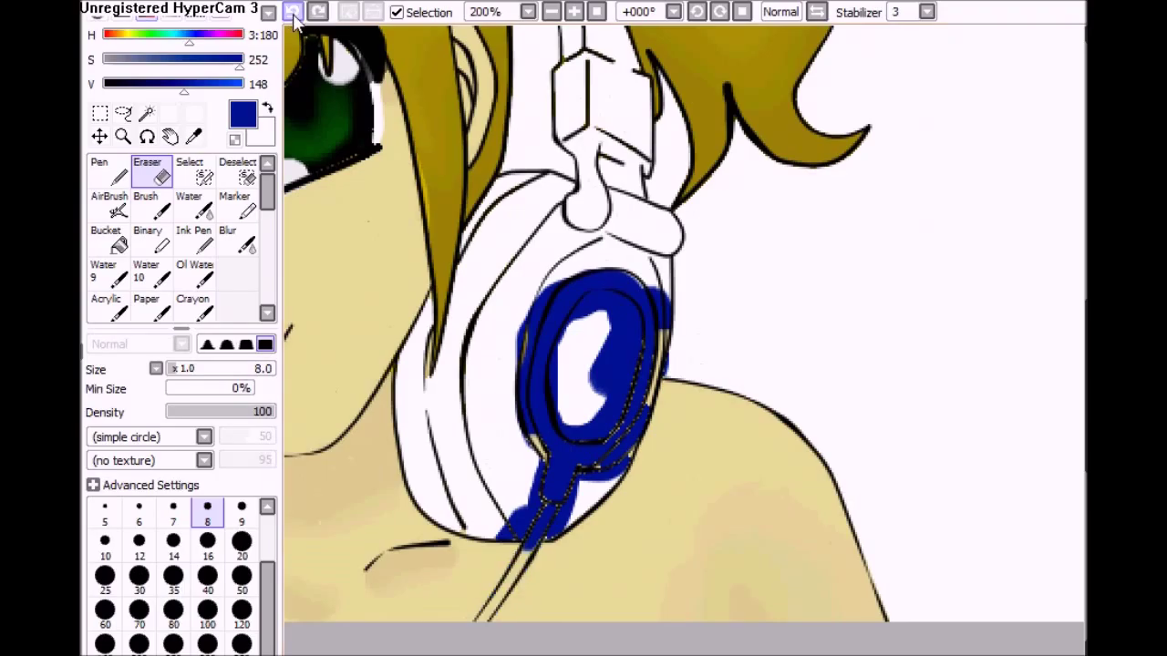
pyautogui.hotkey('ctrl', 'z')
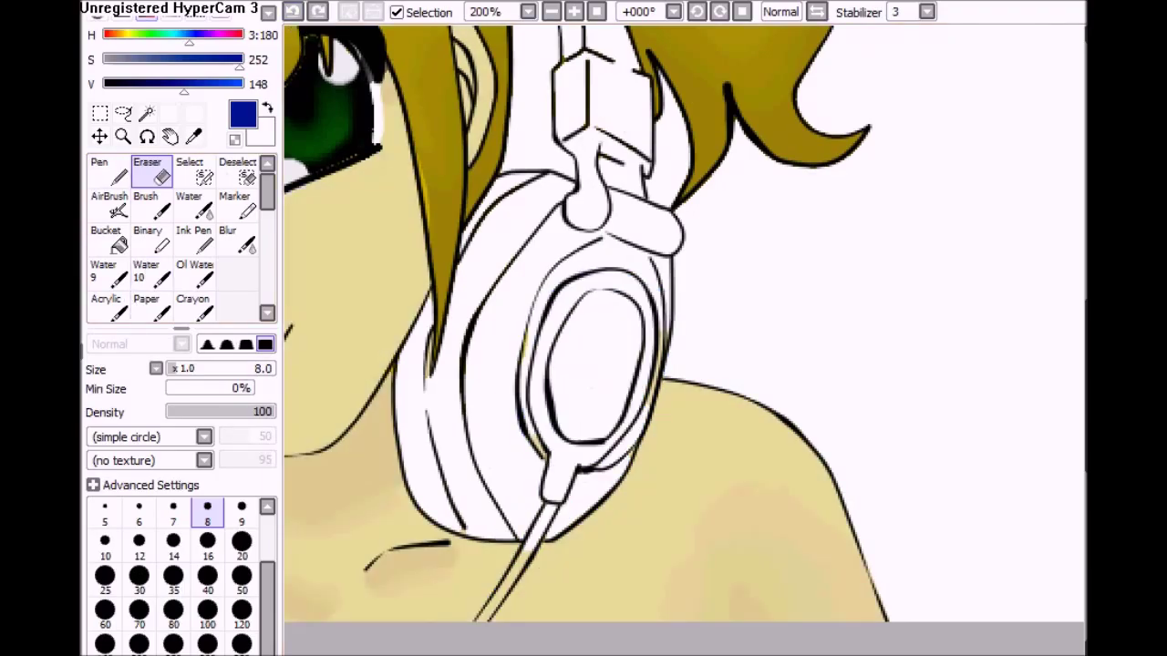
pyautogui.click(529, 376)
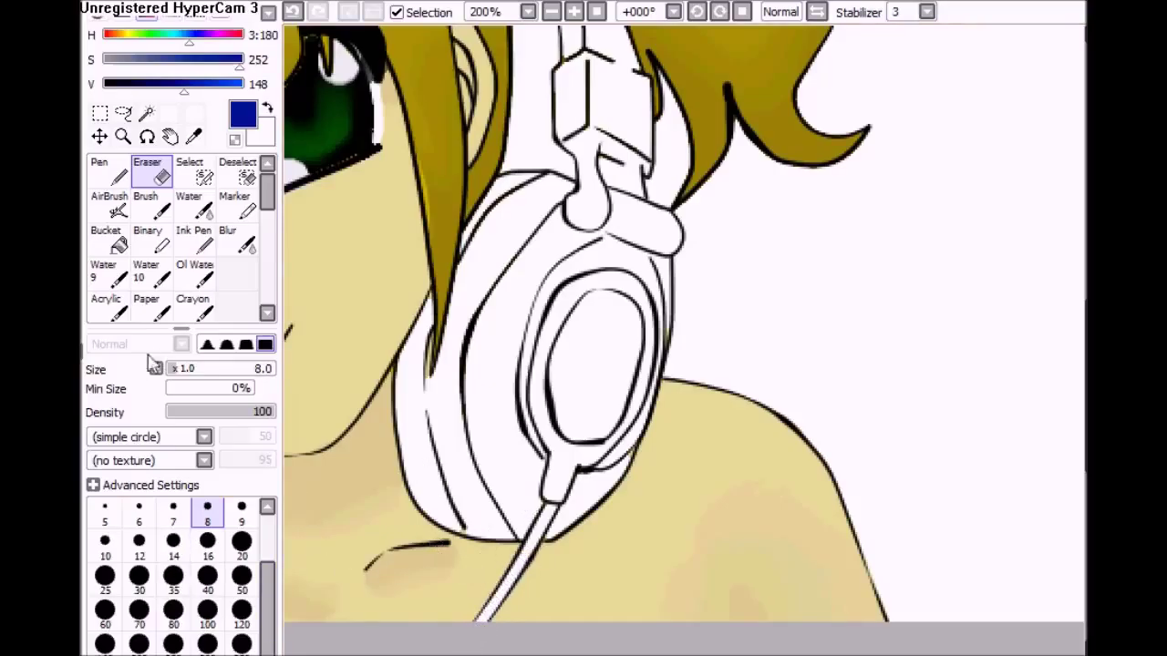
pyautogui.hotkey('ctrl', 'y')
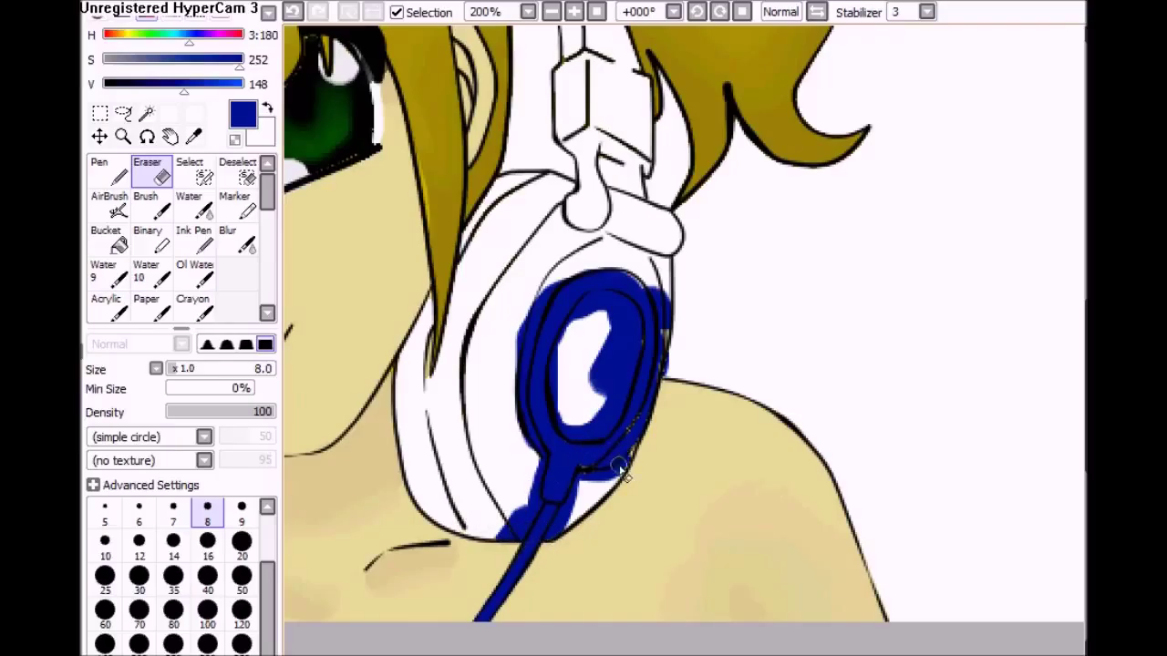
pyautogui.hotkey('ctrl', 'y')
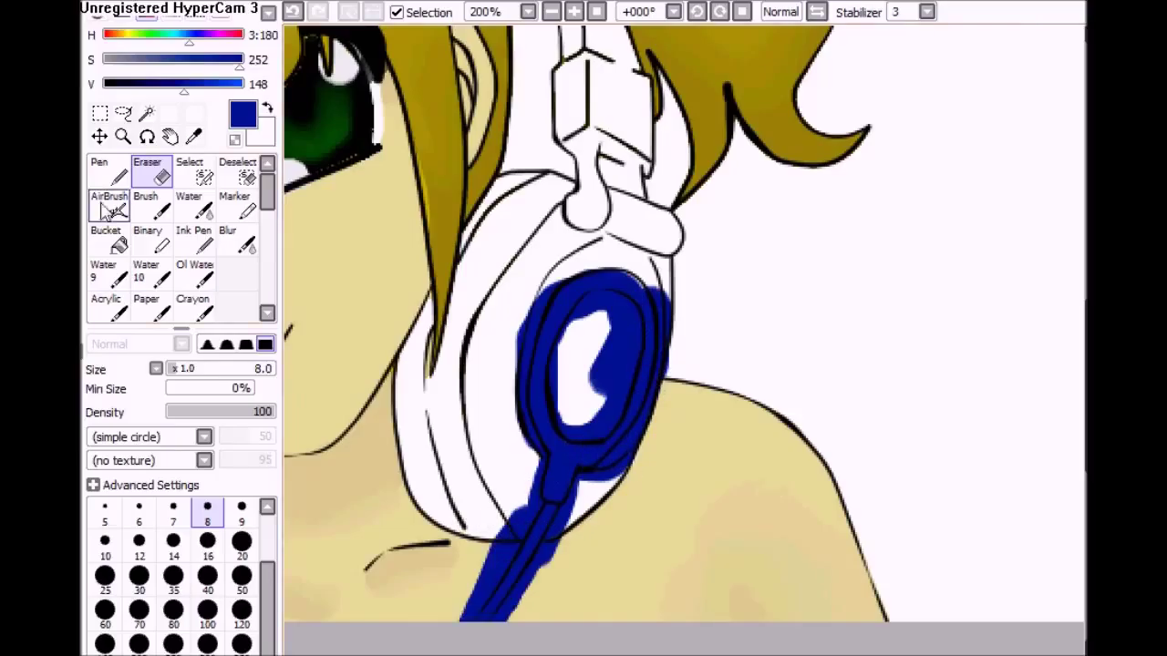
# - Try to erase the blue overspill around the ear cup and cord, and undo the erasing
pyautogui.click(108, 171)
pyautogui.hotkey('ctrl', 'y')
pyautogui.click(147, 172)
pyautogui.click(293, 12)
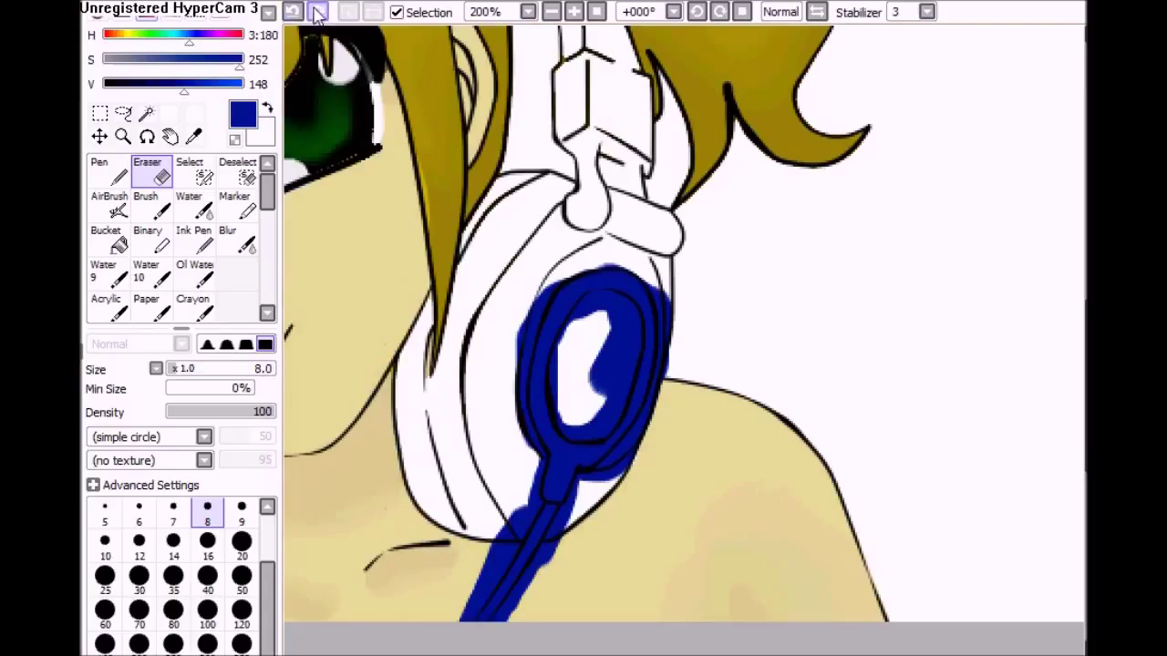
pyautogui.click(299, 11)
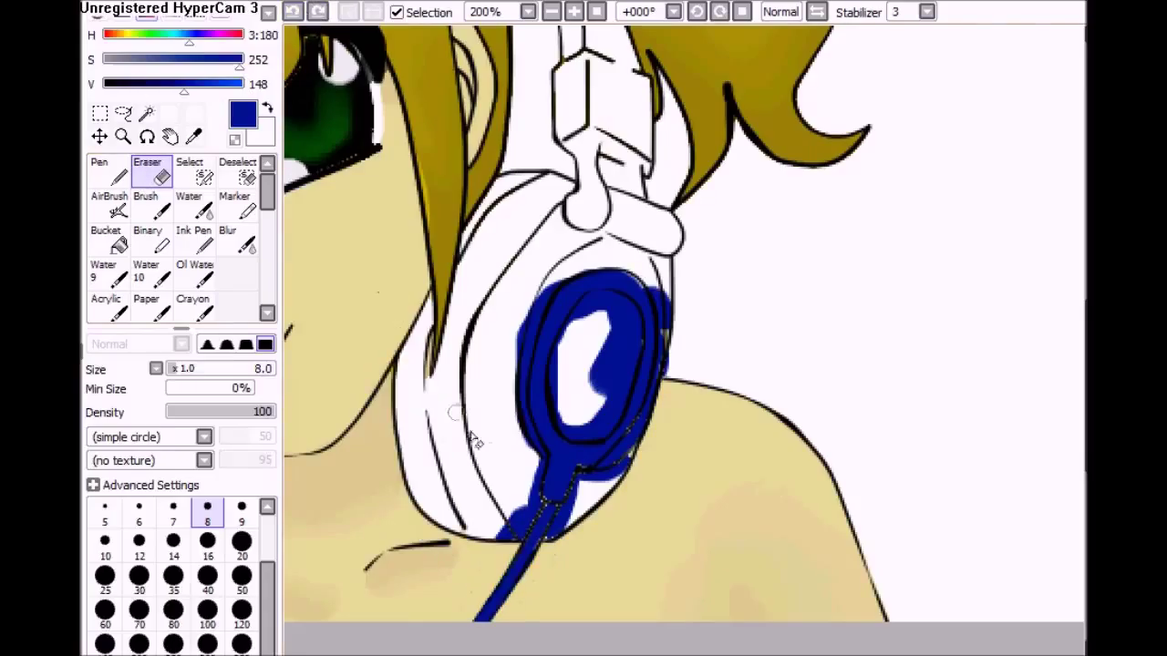
pyautogui.hotkey('ctrl', 'z')
pyautogui.hotkey('ctrl', 'z')
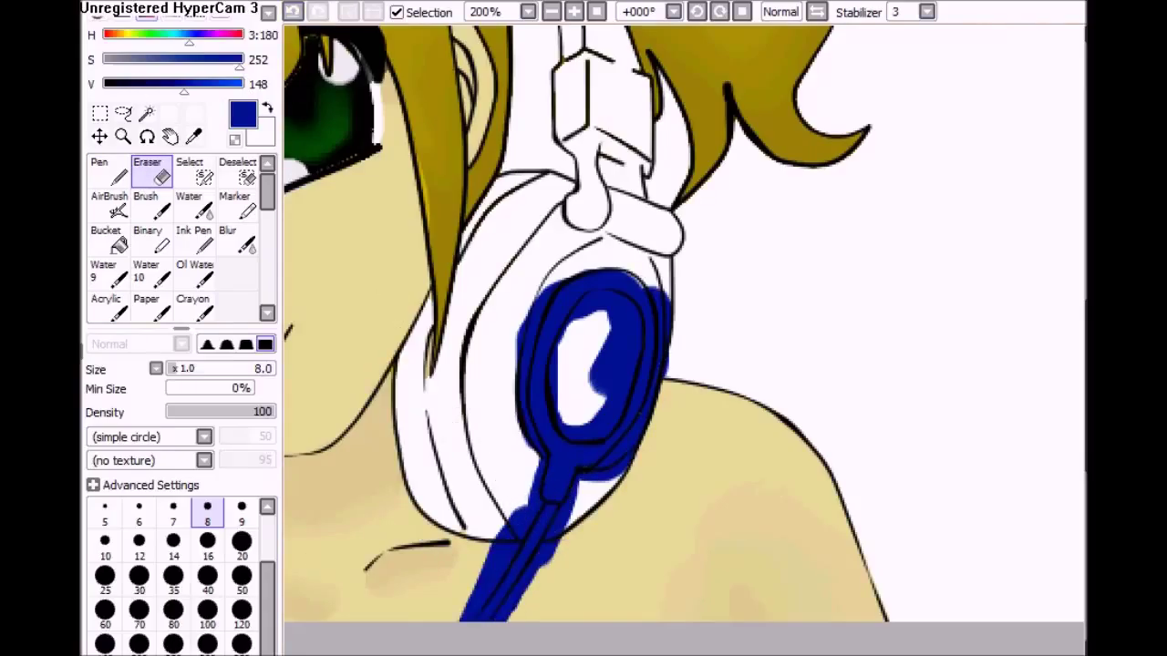
pyautogui.hotkey('ctrl', 'z')
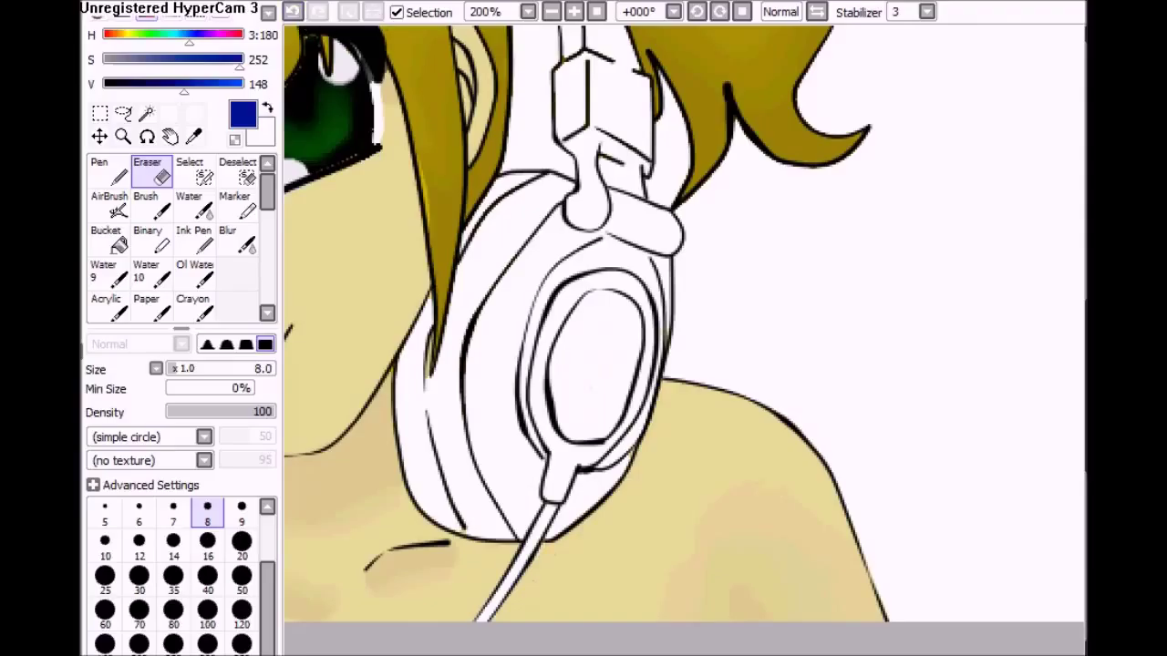
pyautogui.hotkey('ctrl', 'y')
# - Paint the headphone's ear cushion along the jaw blue with the Pen and erase its overspill at size 8
pyautogui.press('n')
pyautogui.moveTo(538, 157)
pyautogui.mouseDown()
pyautogui.moveTo(453, 261)
pyautogui.moveTo(406, 364)
pyautogui.moveTo(396, 456)
pyautogui.moveTo(360, 374)
pyautogui.moveTo(383, 347)
pyautogui.mouseUp()
pyautogui.press('e')
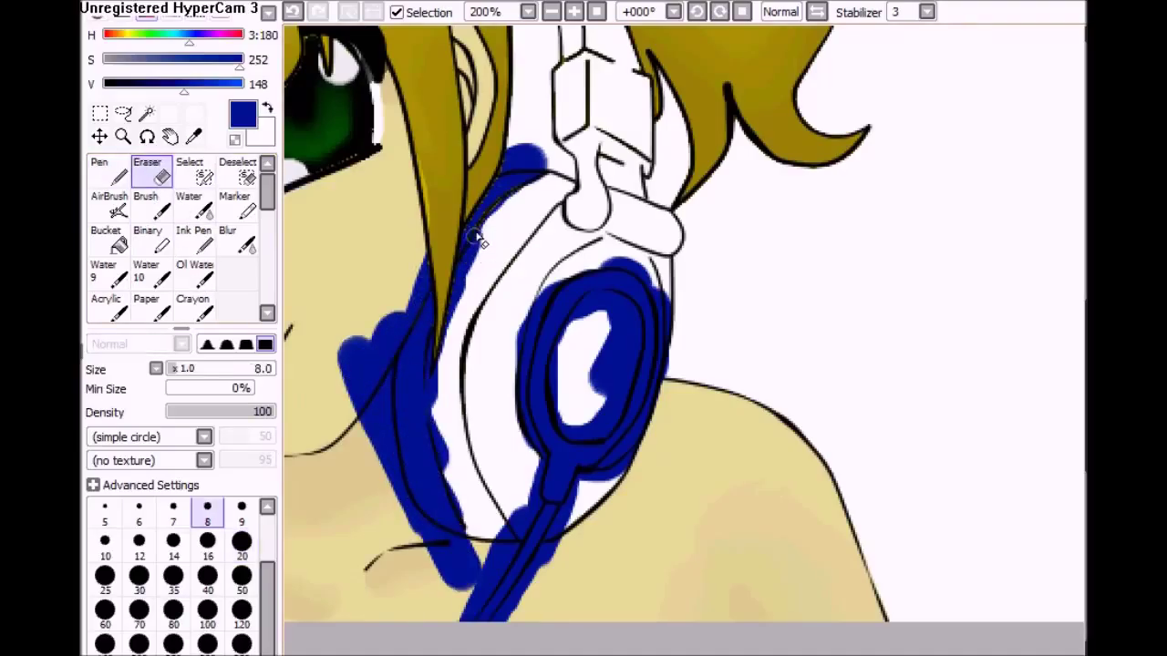
pyautogui.moveTo(301, 428)
pyautogui.mouseDown()
pyautogui.moveTo(702, 429)
pyautogui.moveTo(447, 427)
pyautogui.moveTo(463, 481)
pyautogui.moveTo(425, 483)
pyautogui.moveTo(429, 497)
pyautogui.mouseUp()
pyautogui.press('n')
pyautogui.moveTo(428, 419)
pyautogui.mouseDown()
pyautogui.moveTo(489, 504)
pyautogui.moveTo(469, 477)
pyautogui.mouseUp()
# - Sample the blue from the headphone and undo the ear cushion painting
pyautogui.keyDown('alt'); pyautogui.click(471, 609); pyautogui.keyUp('alt')
pyautogui.moveTo(477, 539)
pyautogui.mouseDown()
pyautogui.moveTo(533, 501)
pyautogui.moveTo(233, 474)
pyautogui.mouseUp()
pyautogui.moveTo(821, 437); pyautogui.dragTo(510, 492)
pyautogui.moveTo(575, 55); pyautogui.dragTo(574, 270)
pyautogui.moveTo(584, 365)
pyautogui.mouseDown()
pyautogui.moveTo(783, 338)
pyautogui.moveTo(802, 583)
pyautogui.mouseUp()
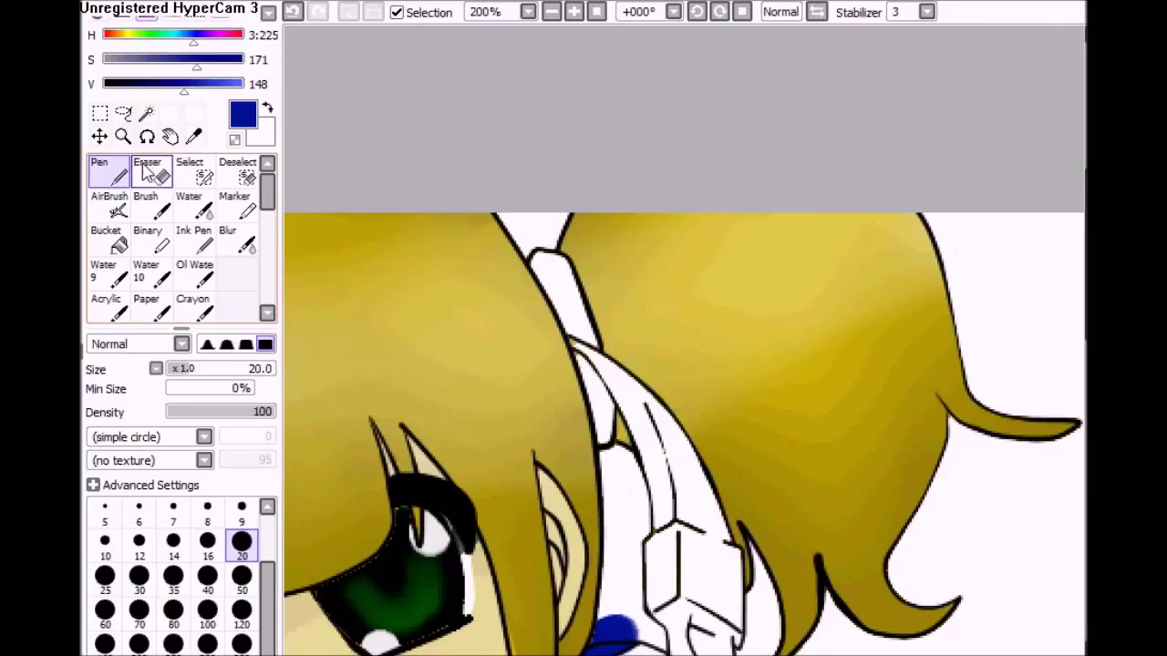
pyautogui.hotkey('ctrl', 'z')
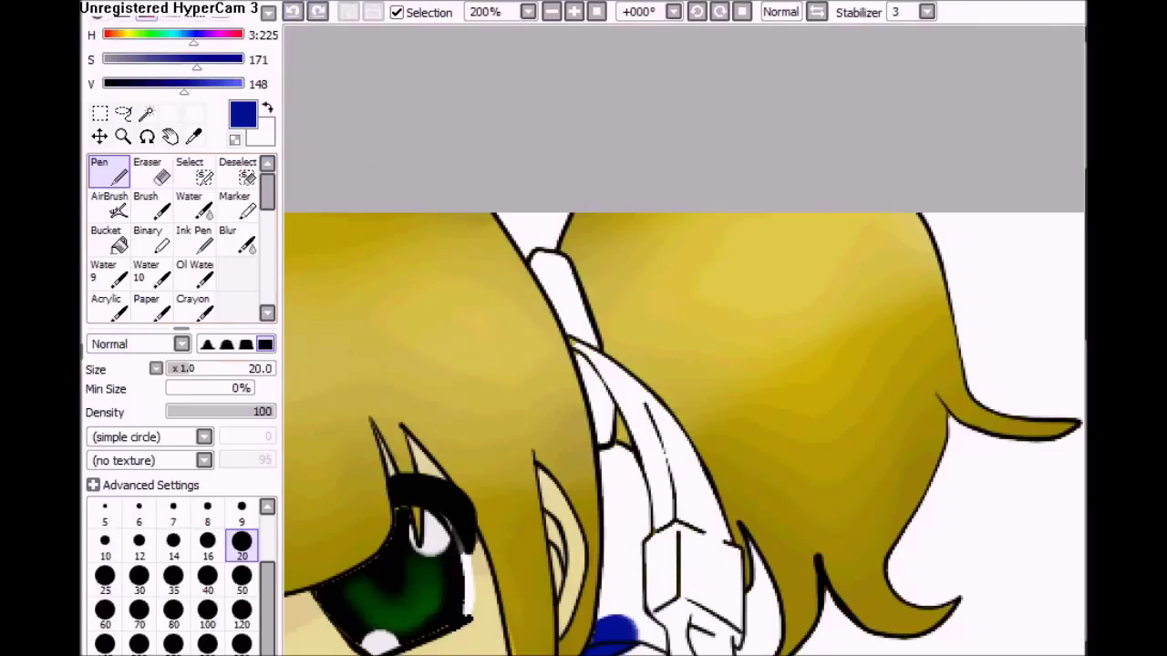
pyautogui.hotkey('ctrl', 'z')
pyautogui.hotkey('ctrl', 'y')
pyautogui.hotkey('ctrl', 'z')
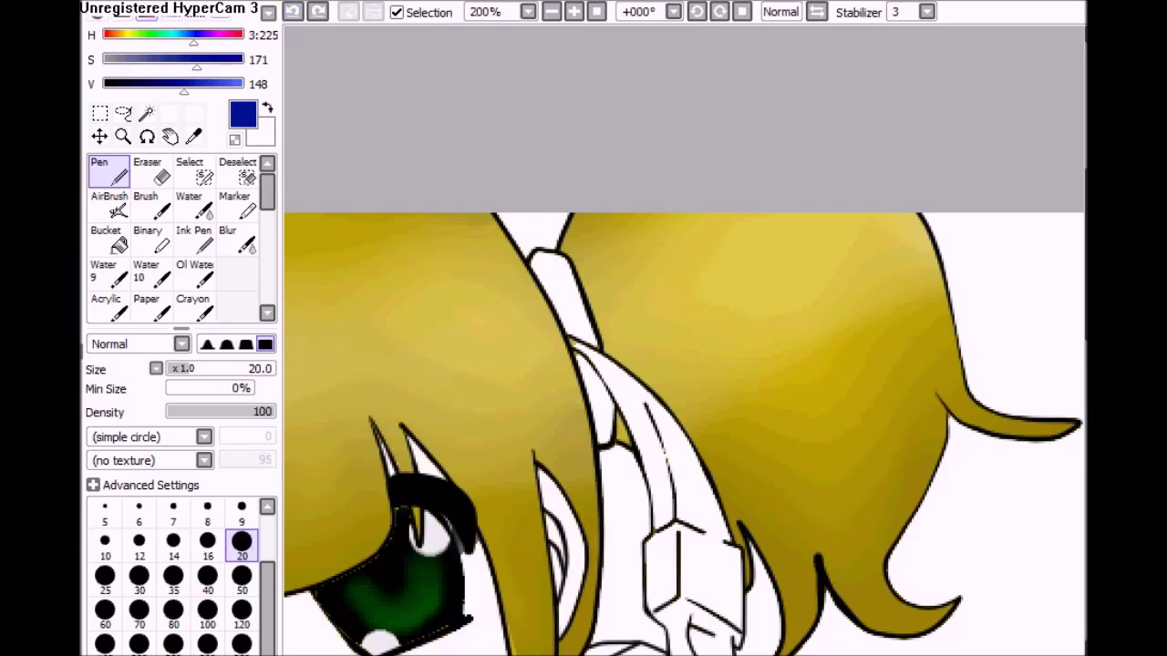
# - Hide the skin color and clean the stray marks around the edges of both eyes with the Eraser at size 8
pyautogui.press('Escape')
pyautogui.hotkey('ctrl', 'z')
pyautogui.hotkey('ctrl', 'y')
pyautogui.click(151, 171)
pyautogui.scroll(-5, 321, 342)
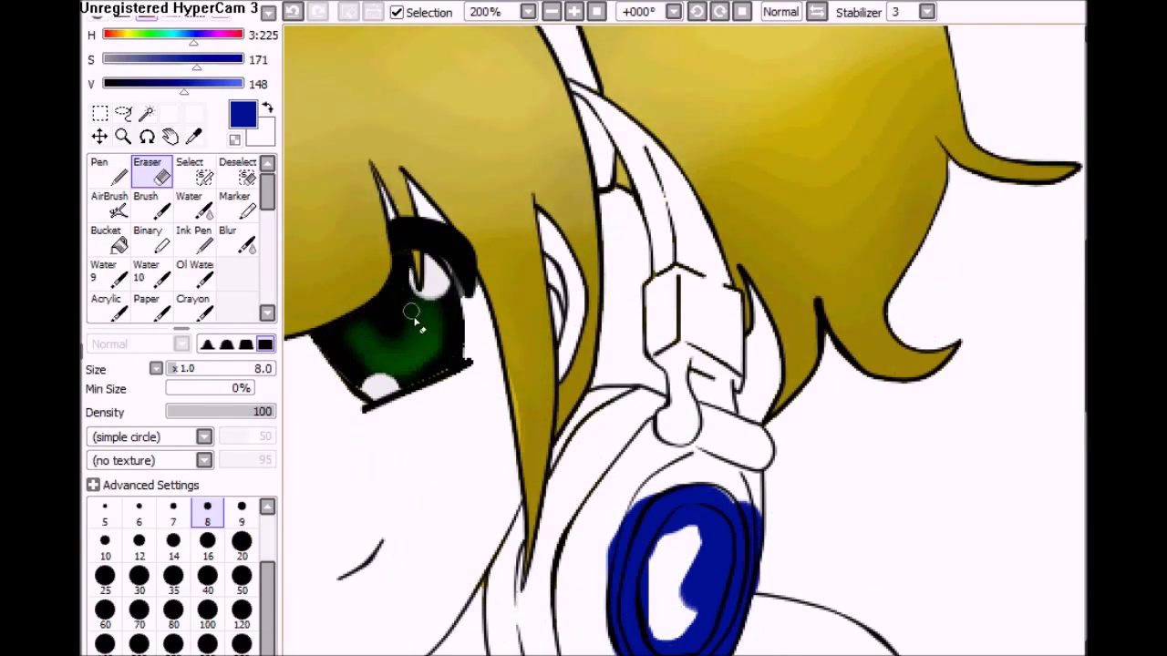
pyautogui.hscroll(-6, 326, 376)
pyautogui.click(725, 407)
pyautogui.scroll(-2, 724, 407)
pyautogui.moveTo(506, 401); pyautogui.dragTo(456, 380)
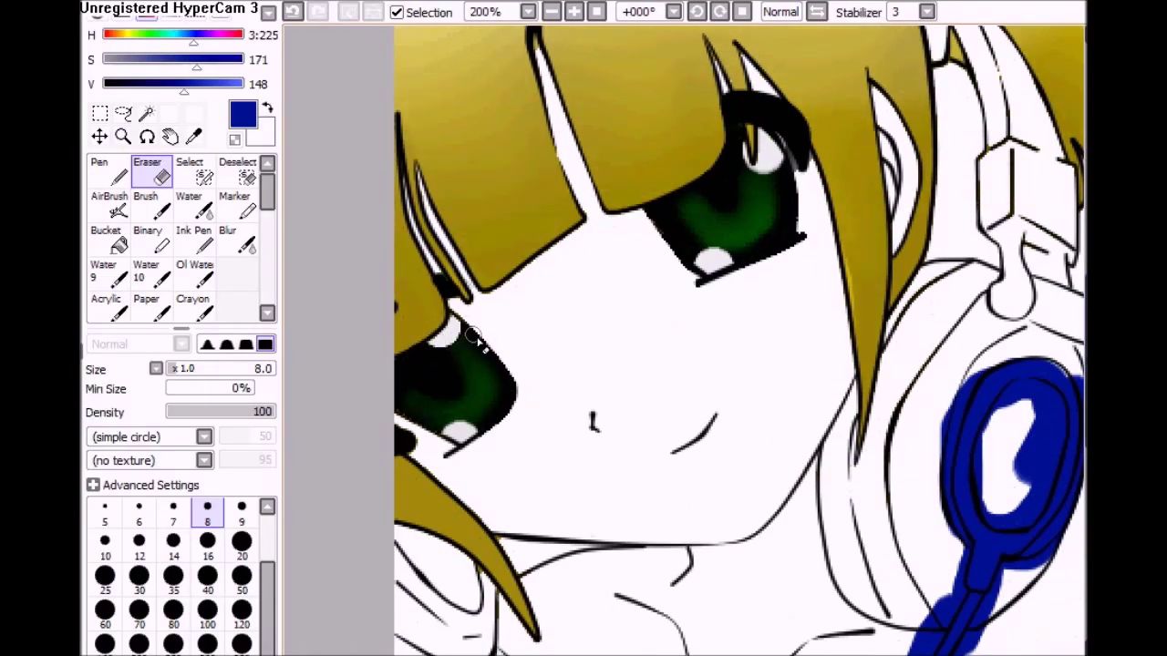
# - Handwrite "BRB" in teal across the cheek and headphone with the Pen at size 1
pyautogui.click(100, 172)
pyautogui.keyDown('alt'); pyautogui.click(406, 319); pyautogui.keyUp('alt')
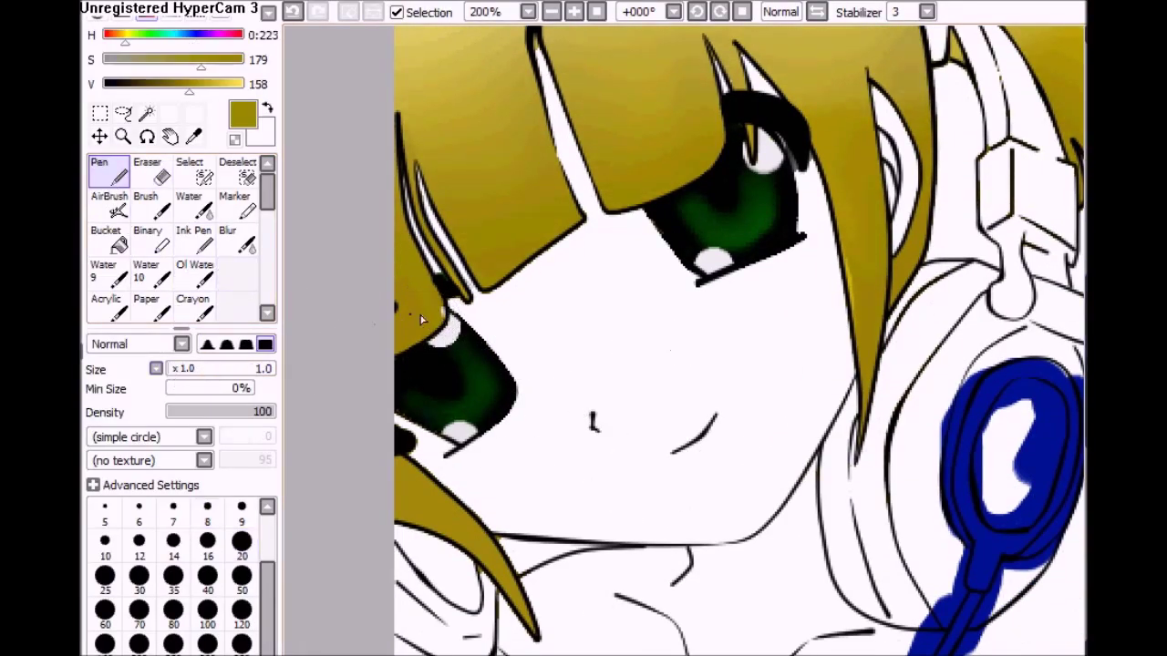
pyautogui.hscroll(6, 406, 594)
pyautogui.click(177, 34)
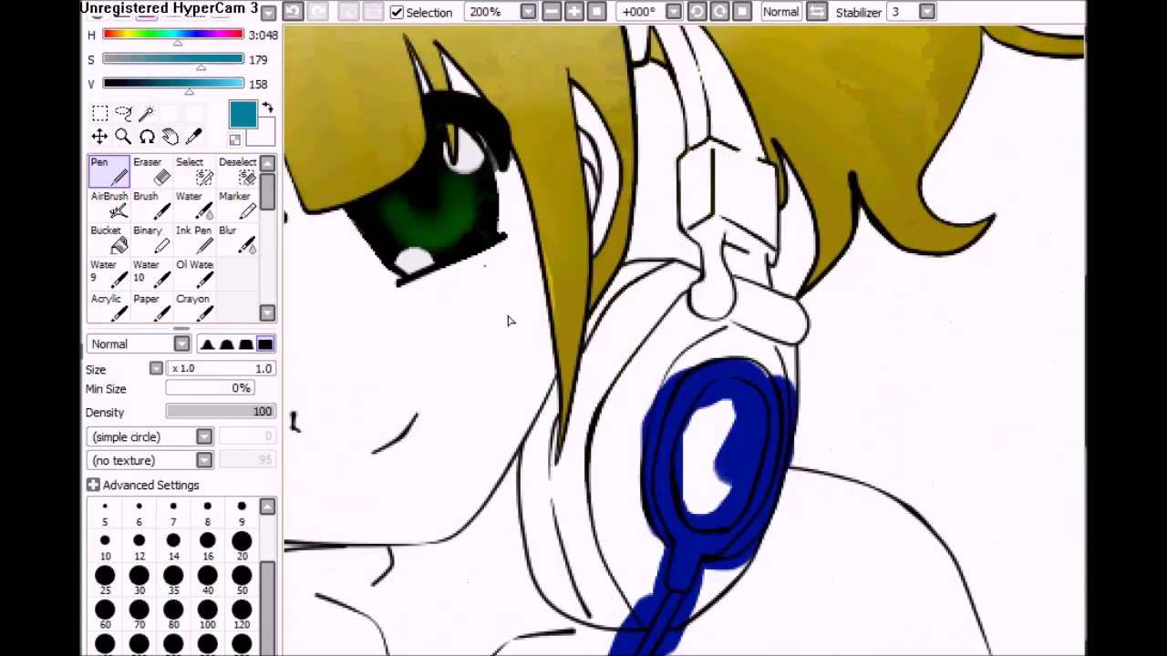
pyautogui.moveTo(479, 260); pyautogui.dragTo(513, 436)
pyautogui.moveTo(492, 255); pyautogui.dragTo(547, 442)
pyautogui.moveTo(593, 223); pyautogui.dragTo(624, 406)
pyautogui.moveTo(603, 310); pyautogui.dragTo(654, 388)
pyautogui.moveTo(662, 220); pyautogui.dragTo(698, 369)
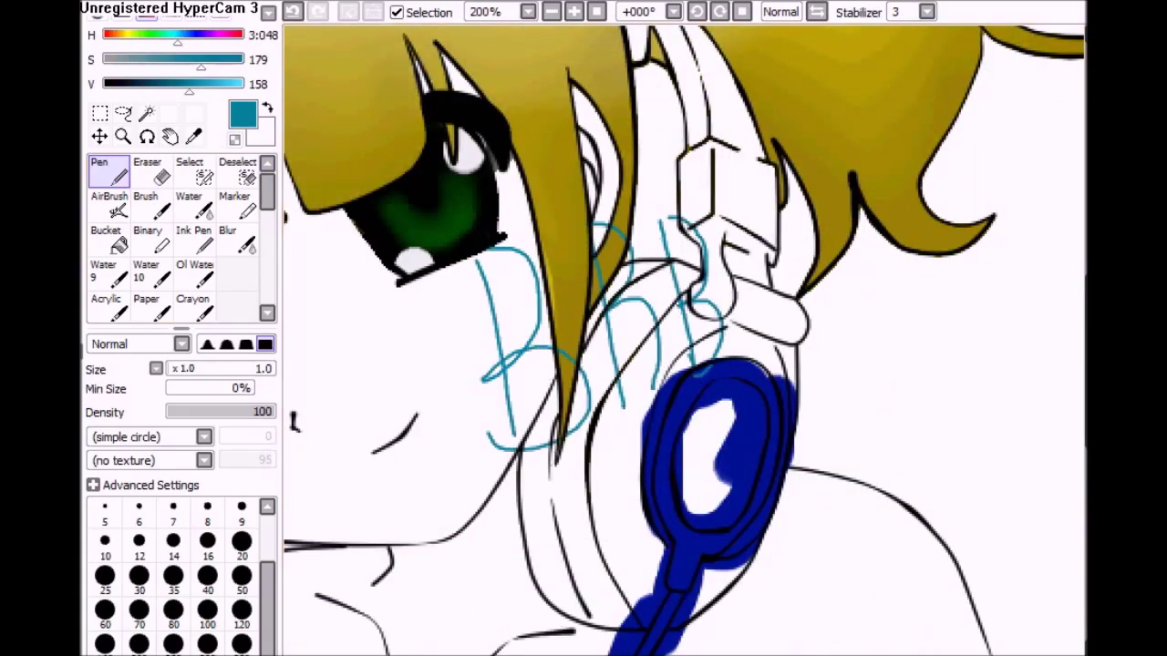
pyautogui.moveTo(260, 381); pyautogui.dragTo(239, 369)
pyautogui.moveTo(511, 274); pyautogui.dragTo(547, 583)
# - Erase the teal handwriting from the cheek and headphone with a large Eraser
pyautogui.click(147, 171)
pyautogui.moveTo(474, 346); pyautogui.dragTo(496, 383)
pyautogui.click(208, 611)
pyautogui.moveTo(510, 511)
pyautogui.mouseDown()
pyautogui.moveTo(500, 268)
pyautogui.moveTo(397, 283)
pyautogui.mouseUp()
# - Sample the ear cup's blue and paint the ear cushion along the jaw with the Pen at size 25
pyautogui.click(108, 172)
pyautogui.keyDown('alt'); pyautogui.click(690, 460); pyautogui.keyUp('alt')
pyautogui.click(105, 576)
pyautogui.moveTo(720, 428); pyautogui.dragTo(770, 378)
pyautogui.scroll(-3, 992, 535)
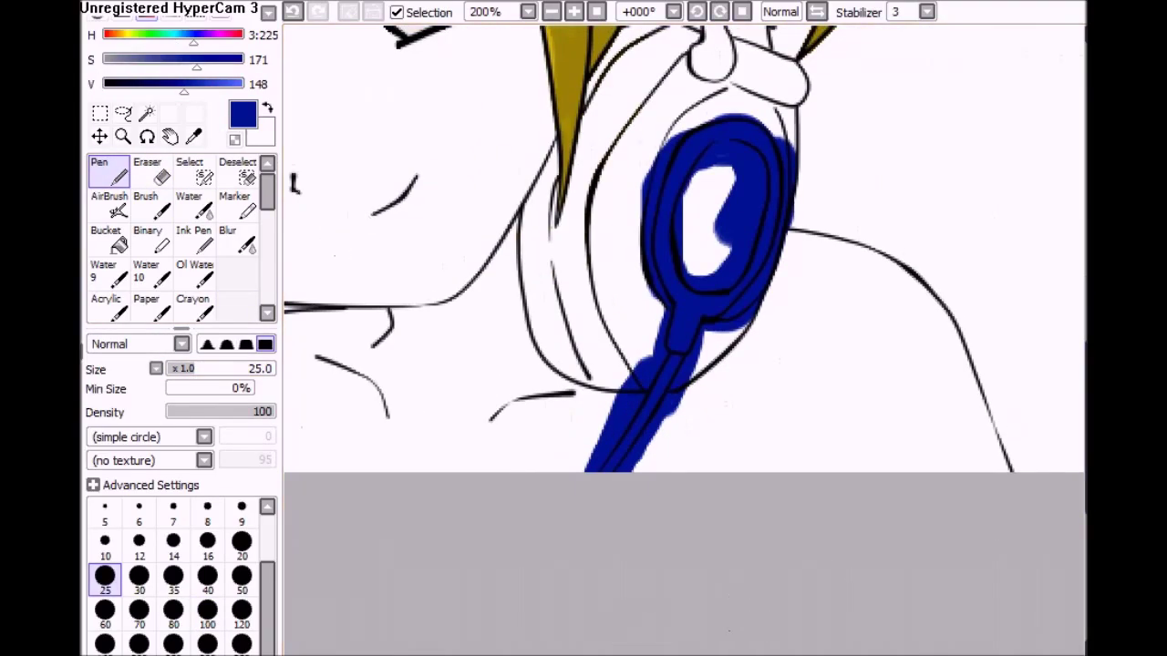
pyautogui.click(147, 172)
pyautogui.click(208, 611)
pyautogui.click(107, 172)
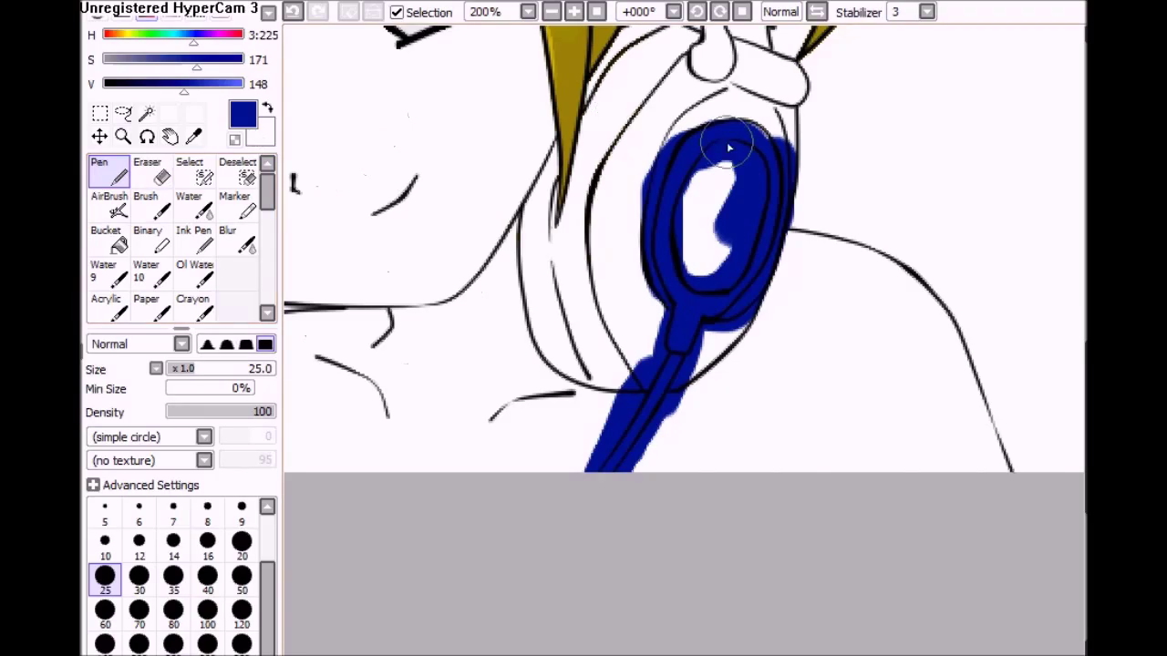
pyautogui.scroll(3, 1065, 386)
pyautogui.moveTo(651, 155)
pyautogui.mouseDown()
pyautogui.moveTo(538, 387)
pyautogui.moveTo(549, 502)
pyautogui.moveTo(574, 547)
pyautogui.mouseUp()
# - Paint the ear cup at the picture's lower-left corner blue and clean the overlap on the hair lock with the Eraser at size 10
pyautogui.hscroll(-5, 575, 547)
pyautogui.moveTo(546, 511)
pyautogui.mouseDown()
pyautogui.moveTo(565, 538)
pyautogui.moveTo(613, 504)
pyautogui.moveTo(433, 507)
pyautogui.mouseUp()
pyautogui.press('e')
pyautogui.moveTo(618, 463)
pyautogui.mouseDown()
pyautogui.moveTo(645, 527)
pyautogui.moveTo(643, 488)
pyautogui.mouseUp()
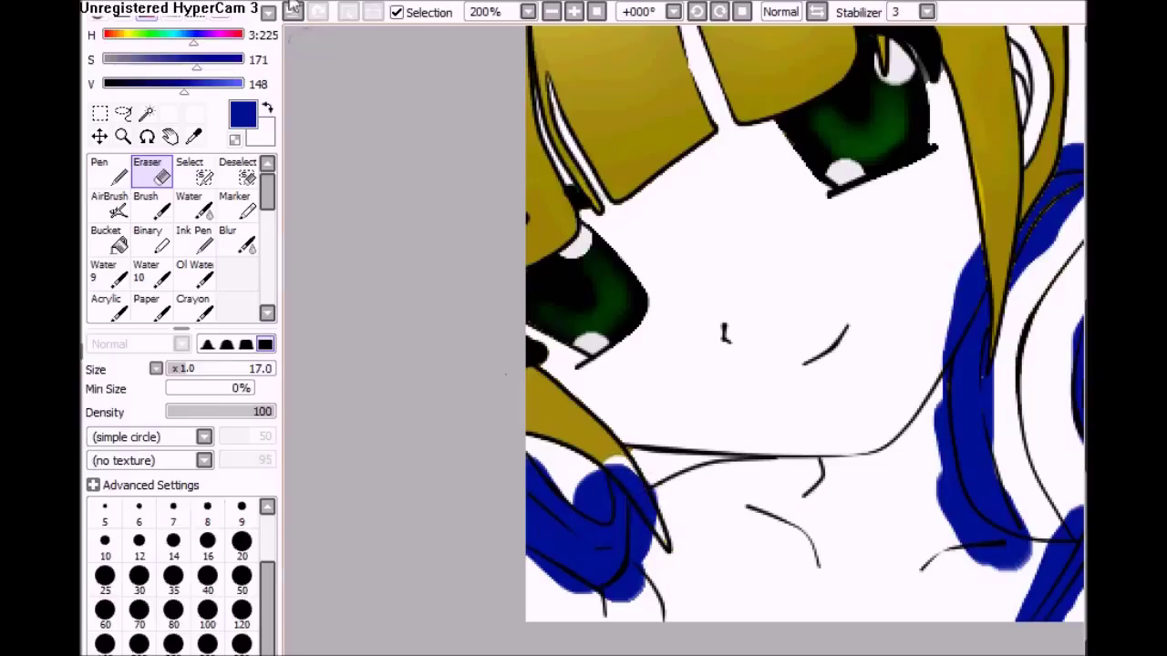
pyautogui.click(105, 545)
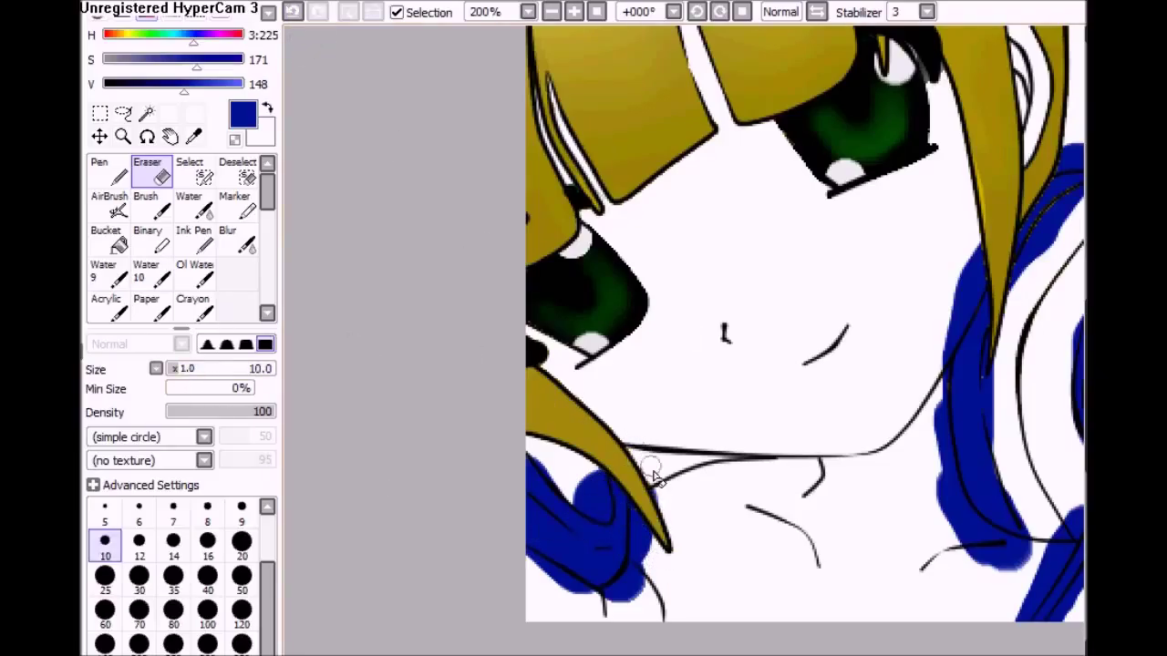
# - Fill the inner part of the lower-left ear cup with a darker blue, setting the color's value to 126, with the Pen at size 4
pyautogui.press('n')
pyautogui.keyDown('alt'); pyautogui.click(547, 438); pyautogui.keyUp('alt')
pyautogui.moveTo(546, 437)
pyautogui.mouseDown()
pyautogui.moveTo(565, 483)
pyautogui.moveTo(552, 468)
pyautogui.moveTo(546, 492)
pyautogui.mouseUp()
pyautogui.click(296, 18)
pyautogui.press('e')
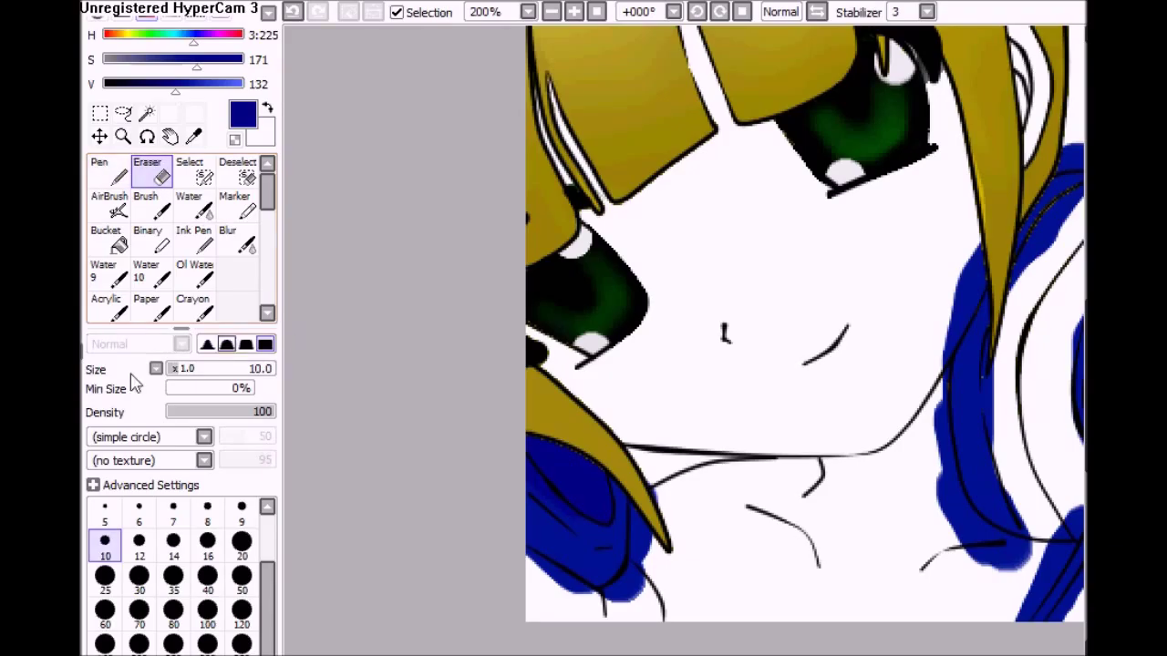
pyautogui.press('Escape')
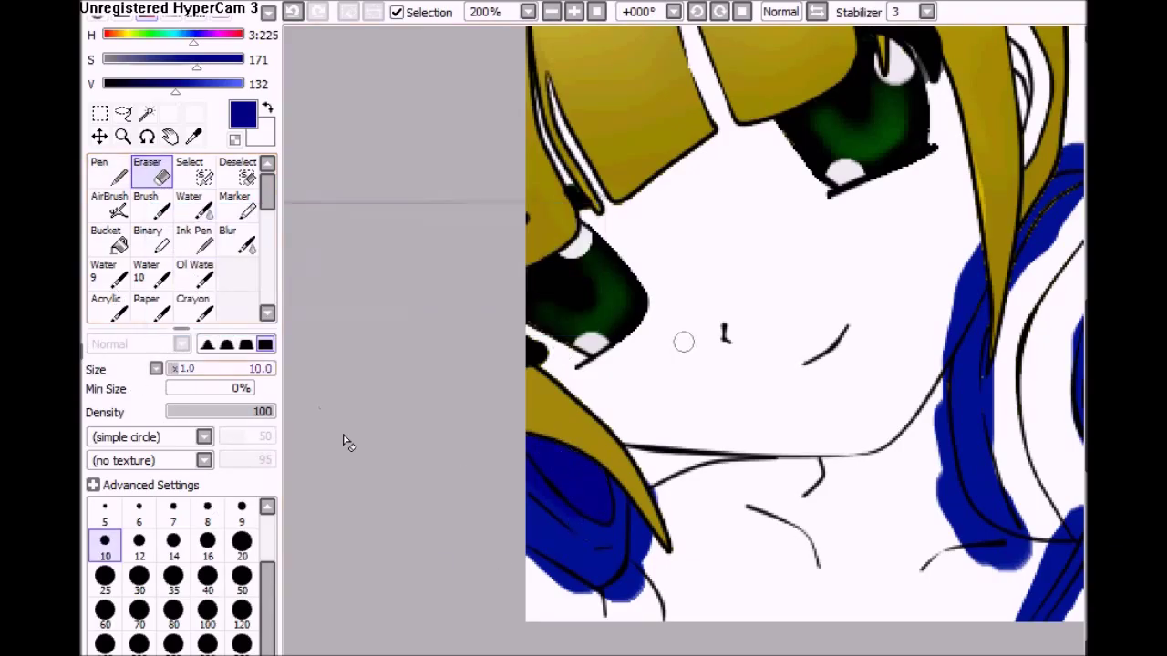
pyautogui.press('n')
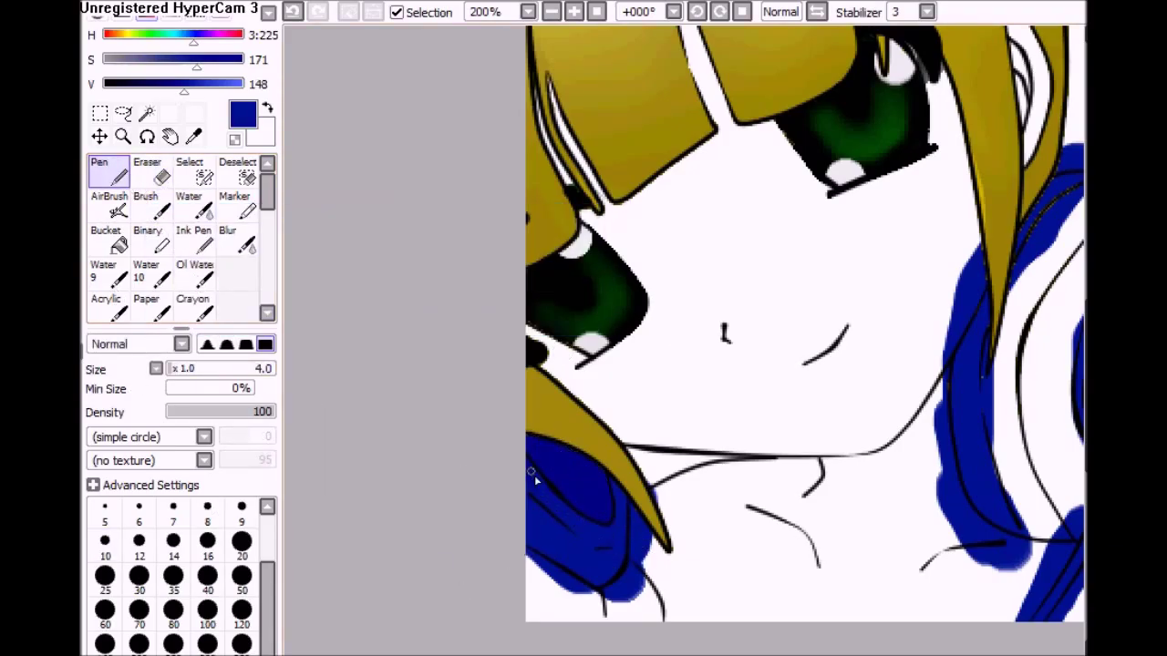
pyautogui.moveTo(185, 92); pyautogui.dragTo(172, 92)
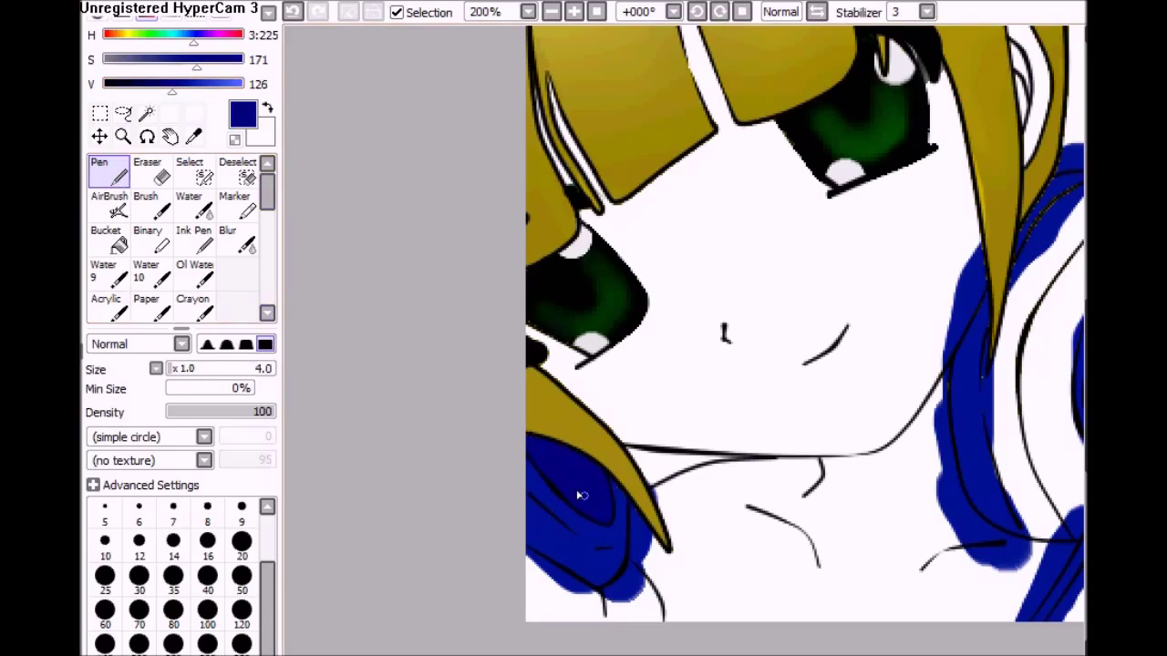
pyautogui.hscroll(5, 680, 651)
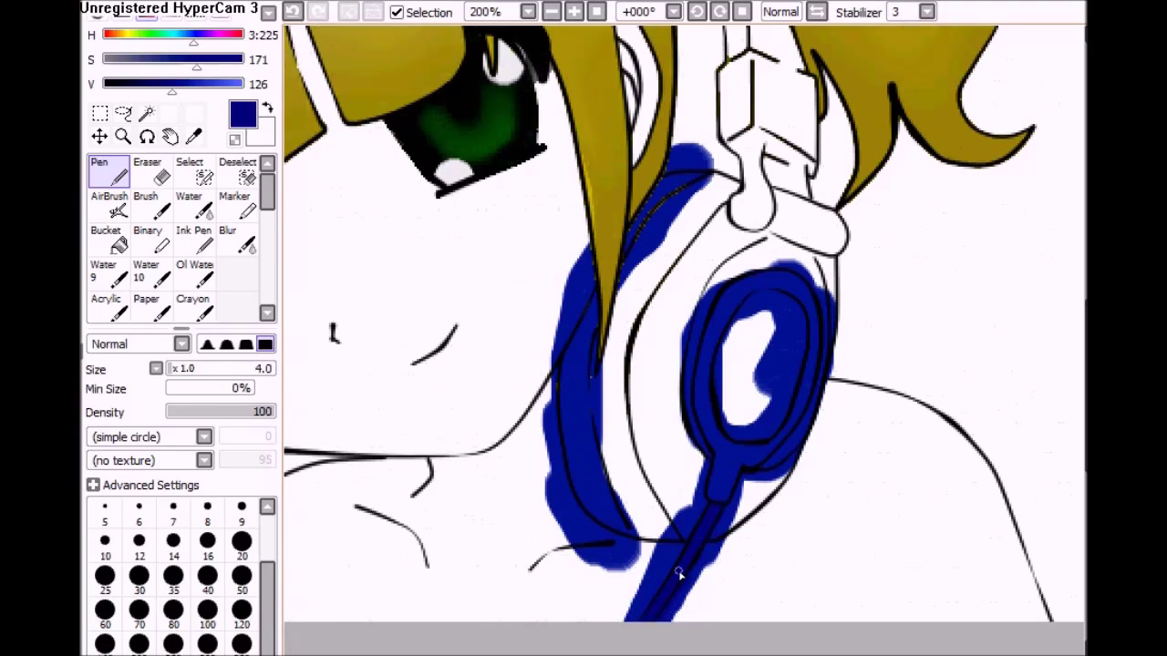
pyautogui.scroll(4, 679, 572)
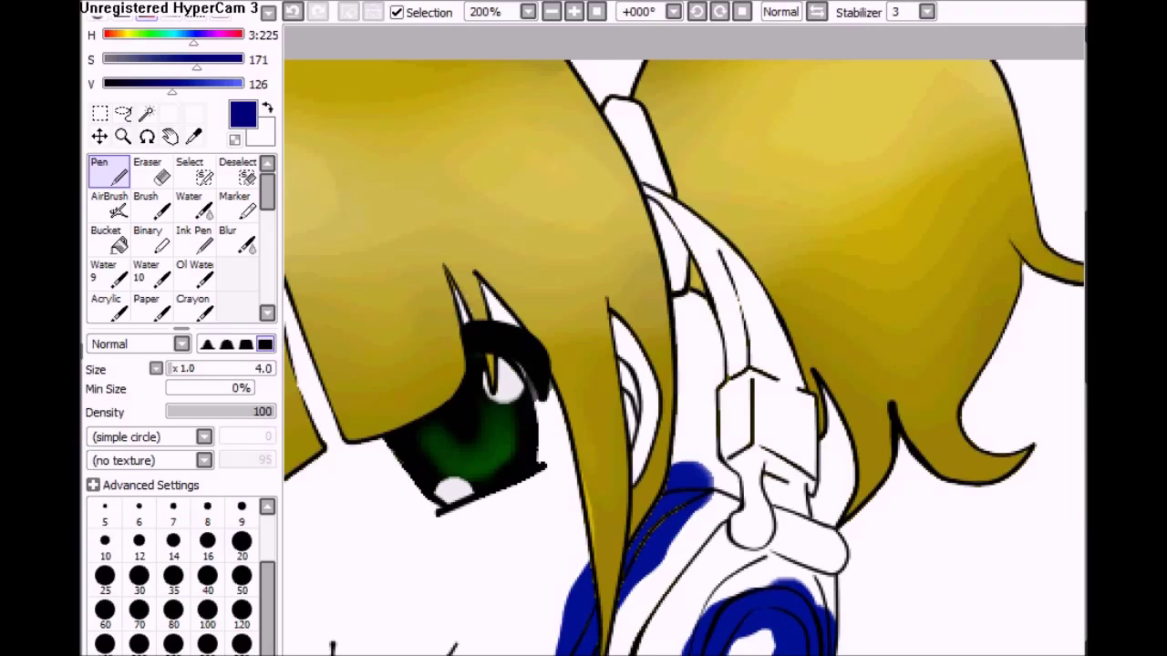
pyautogui.press('e')
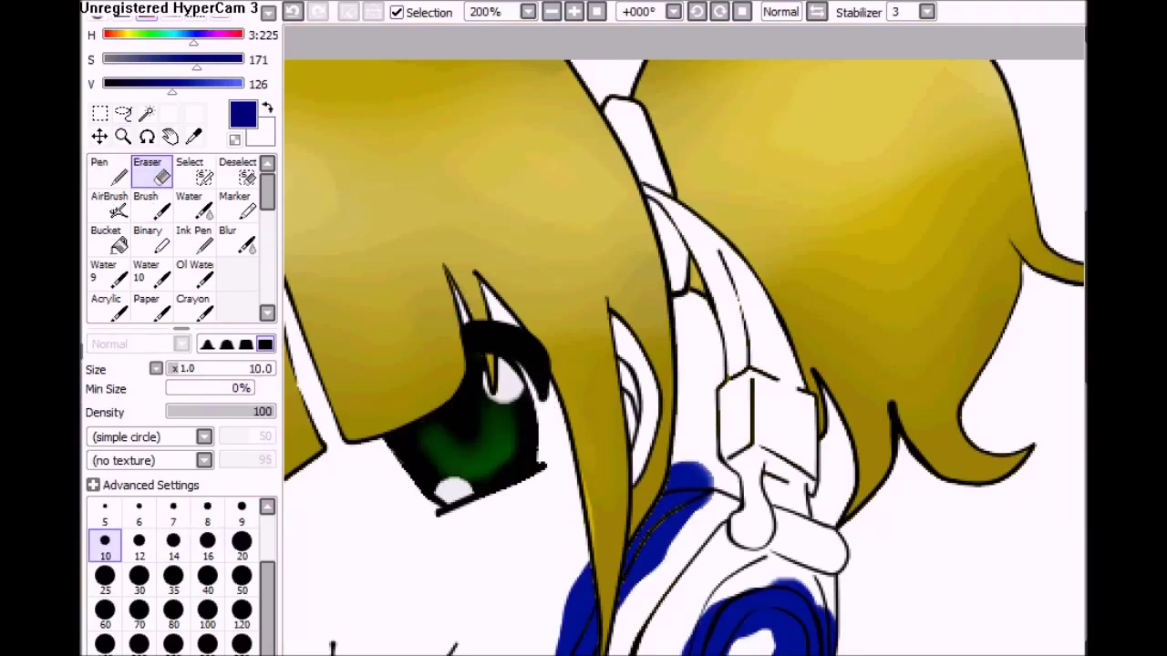
pyautogui.scroll(-5, 1082, 277)
pyautogui.hscroll(-1, 683, 337)
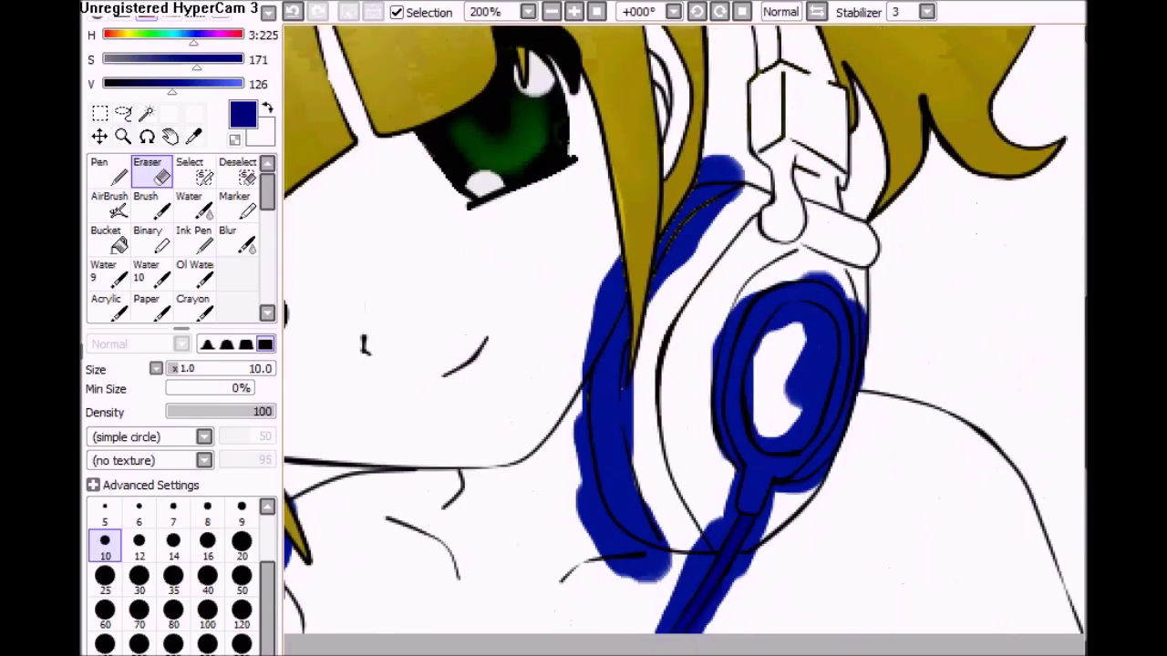
pyautogui.click(146, 112)
pyautogui.click(568, 516)
pyautogui.click(866, 547)
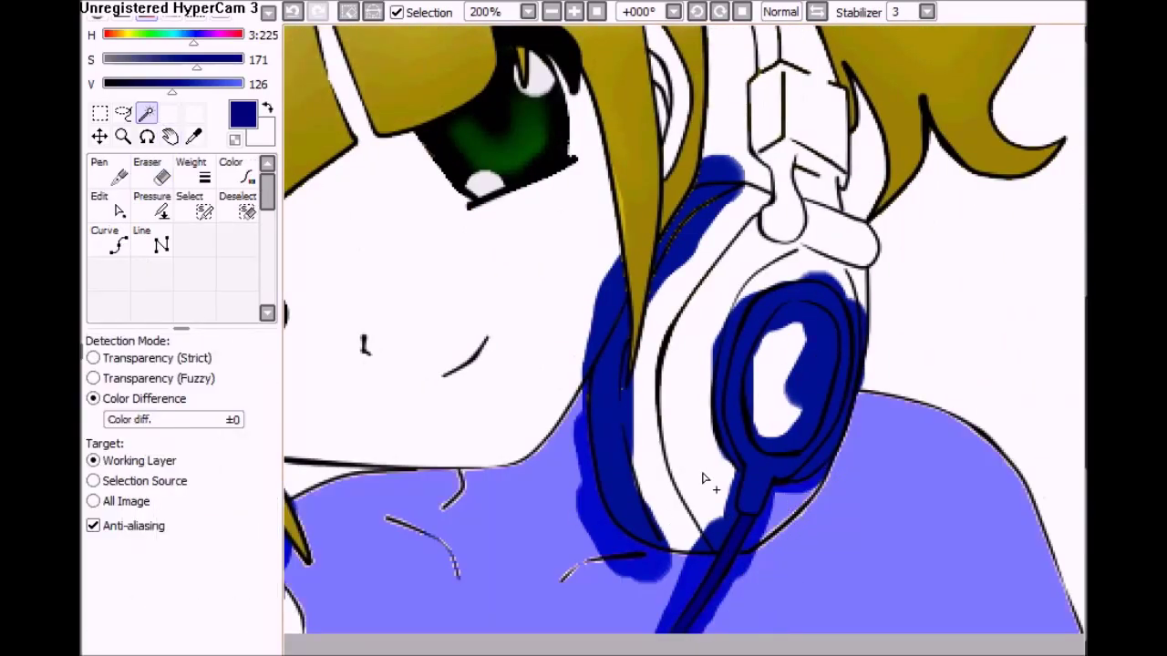
pyautogui.click(670, 453)
pyautogui.click(237, 210)
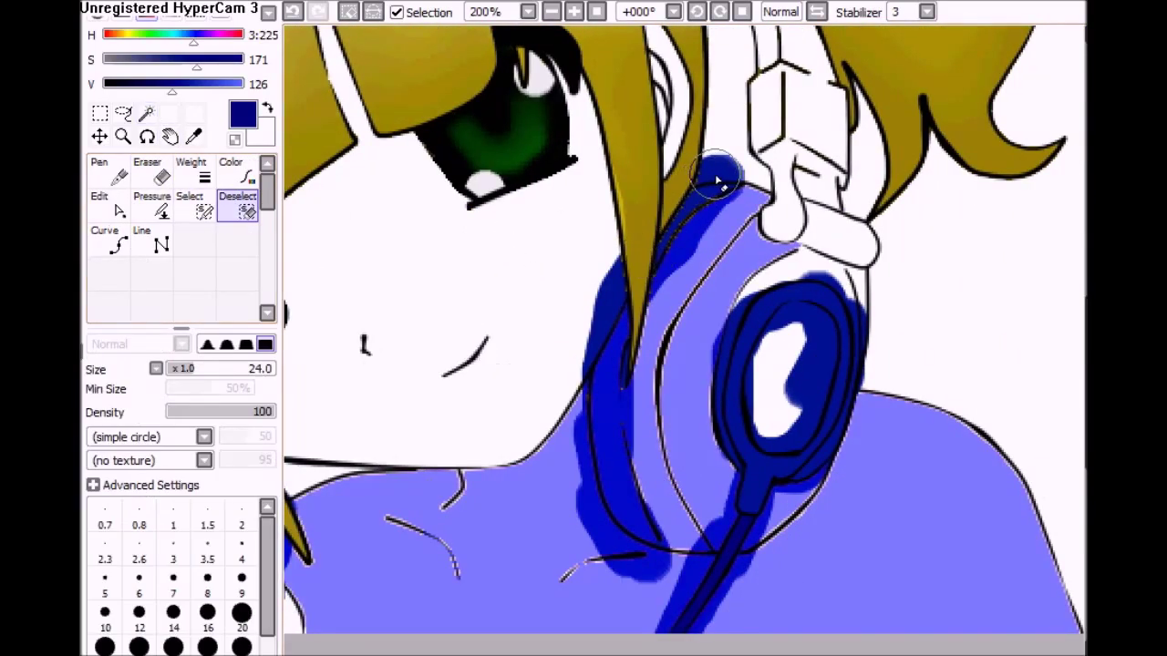
pyautogui.moveTo(608, 464); pyautogui.dragTo(625, 524)
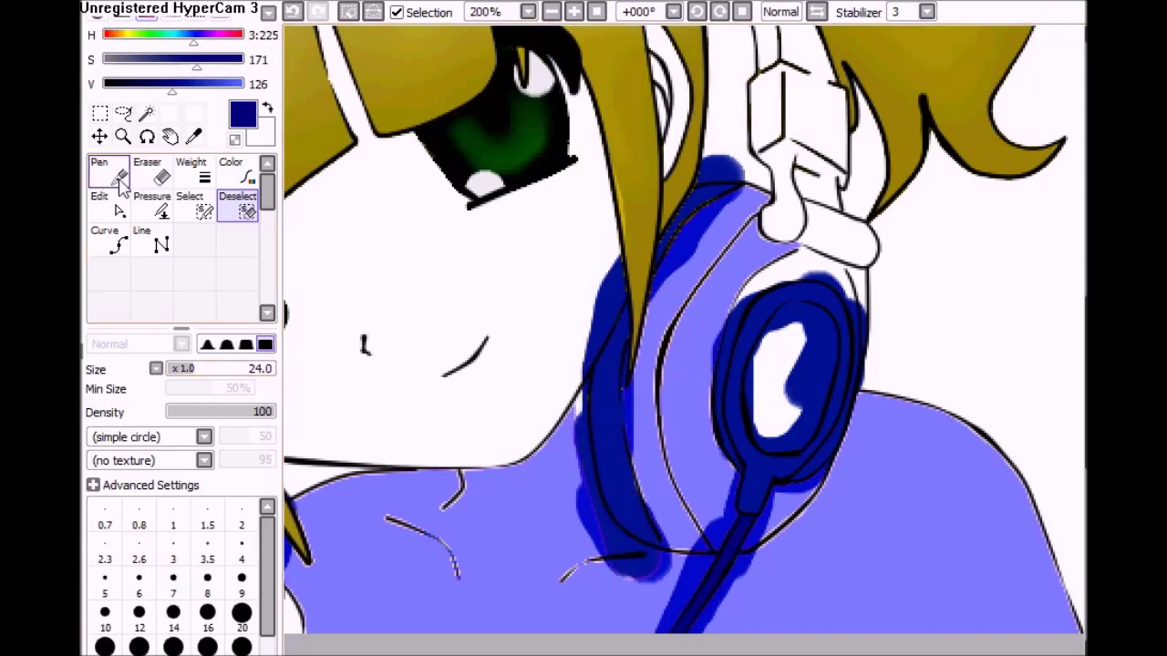
pyautogui.click(111, 206)
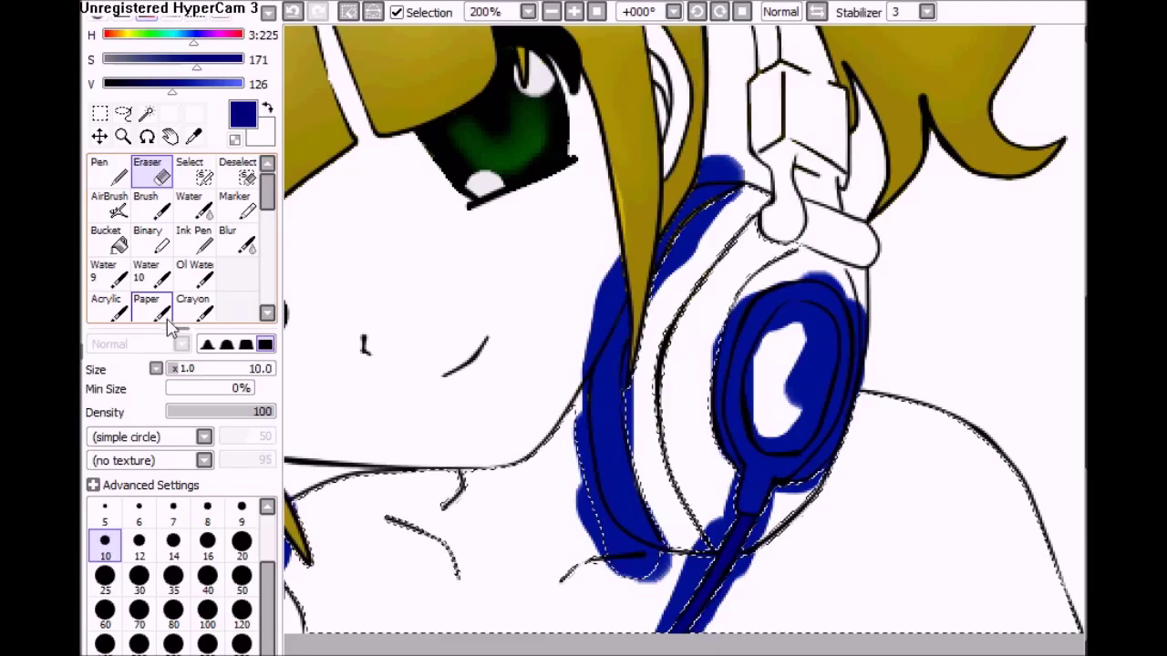
pyautogui.hotkey('ctrl', 'd')
pyautogui.press('w')
pyautogui.click(646, 464)
pyautogui.hotkey('ctrl', 'd')
# - Select the face, neck, shoulder and ear cup areas around the blue parts with the Magic Wand, adding the cup's outer edge with the Selection pen at size 14
pyautogui.click(647, 443)
pyautogui.click(567, 326)
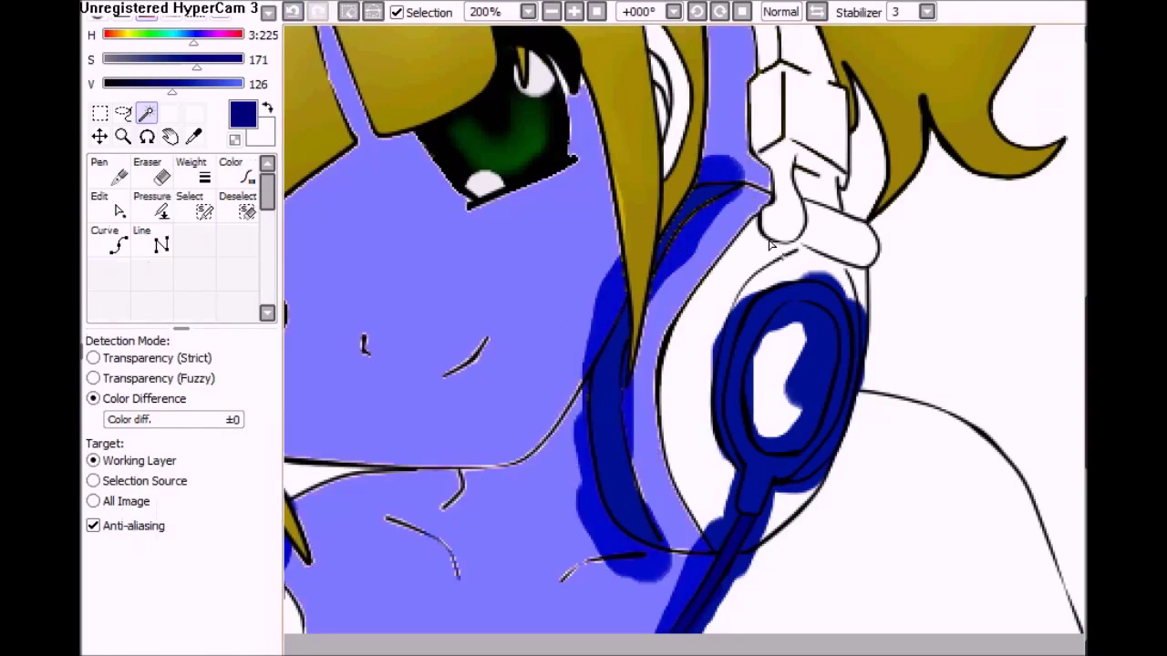
pyautogui.click(709, 399)
pyautogui.click(755, 584)
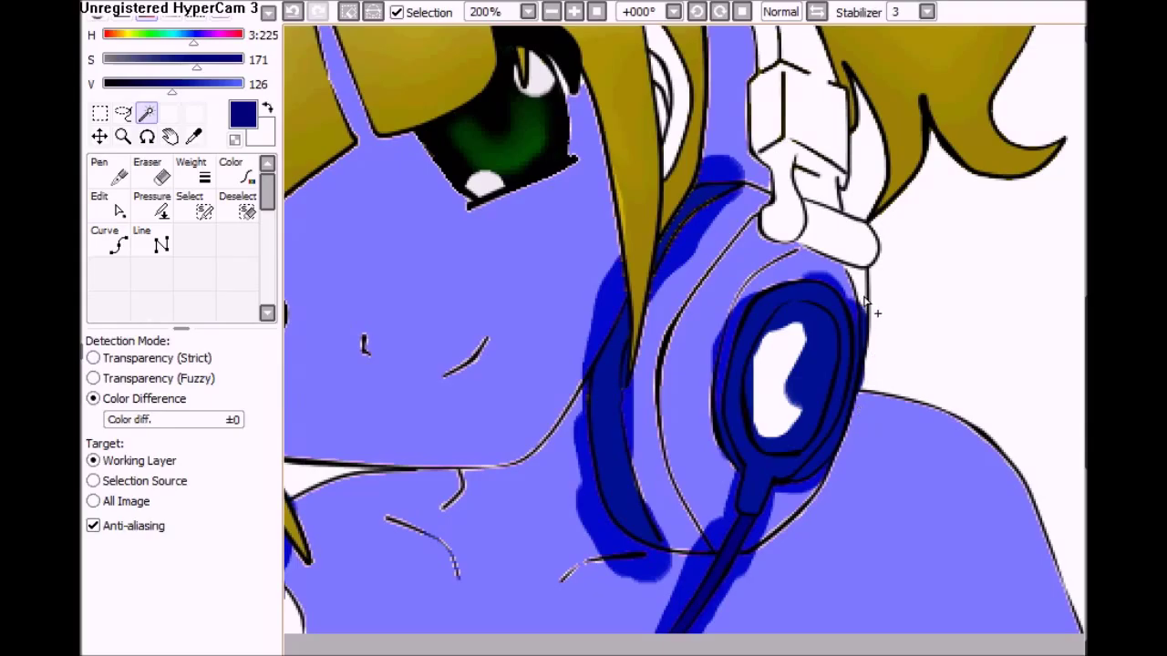
pyautogui.click(203, 210)
pyautogui.press('w')
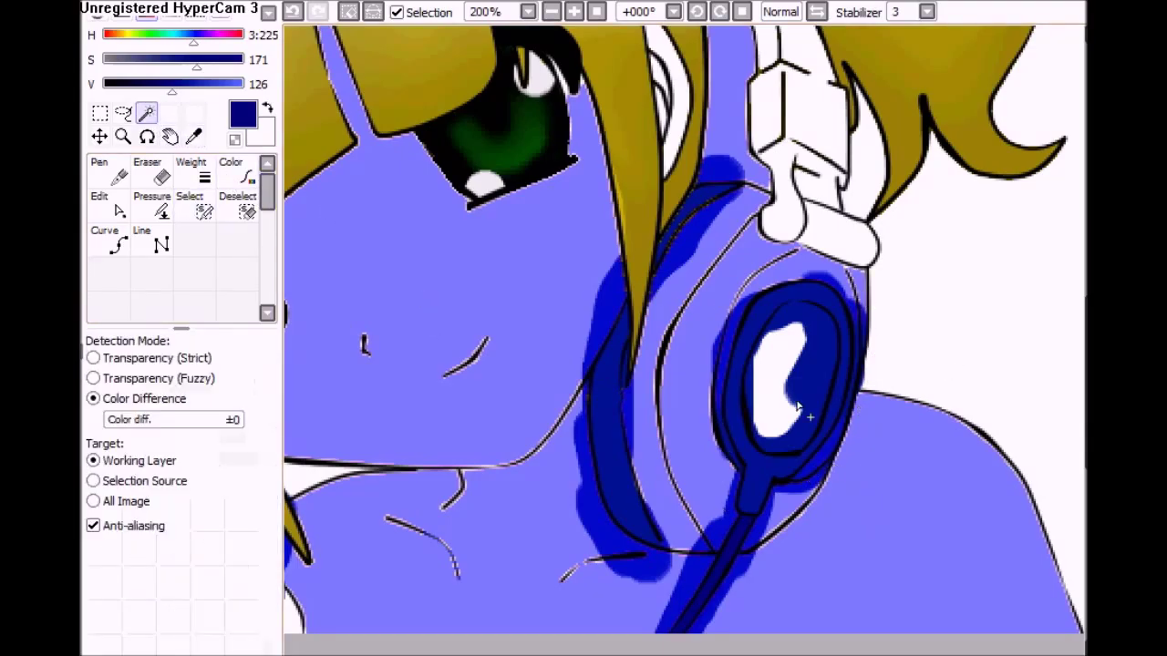
pyautogui.click(204, 209)
pyautogui.click(173, 620)
pyautogui.moveTo(867, 349); pyautogui.dragTo(864, 377)
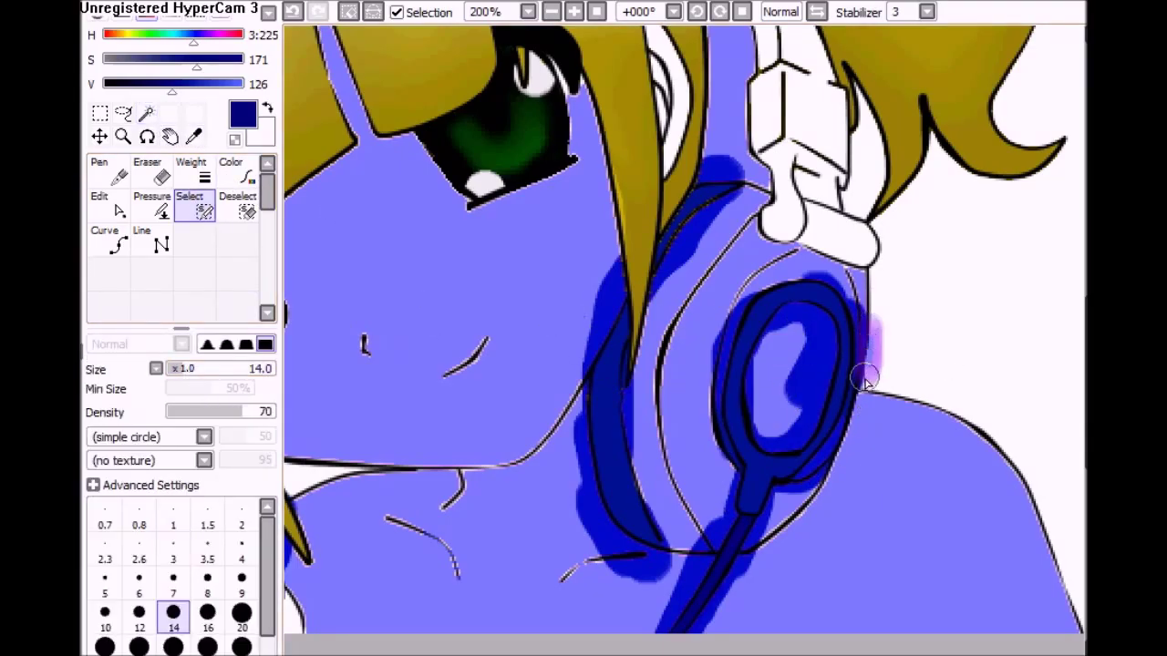
# - Erase the blue overspill inside the selection with the Eraser at size 100 and clean the hair lock's tip at size 5
pyautogui.press('e')
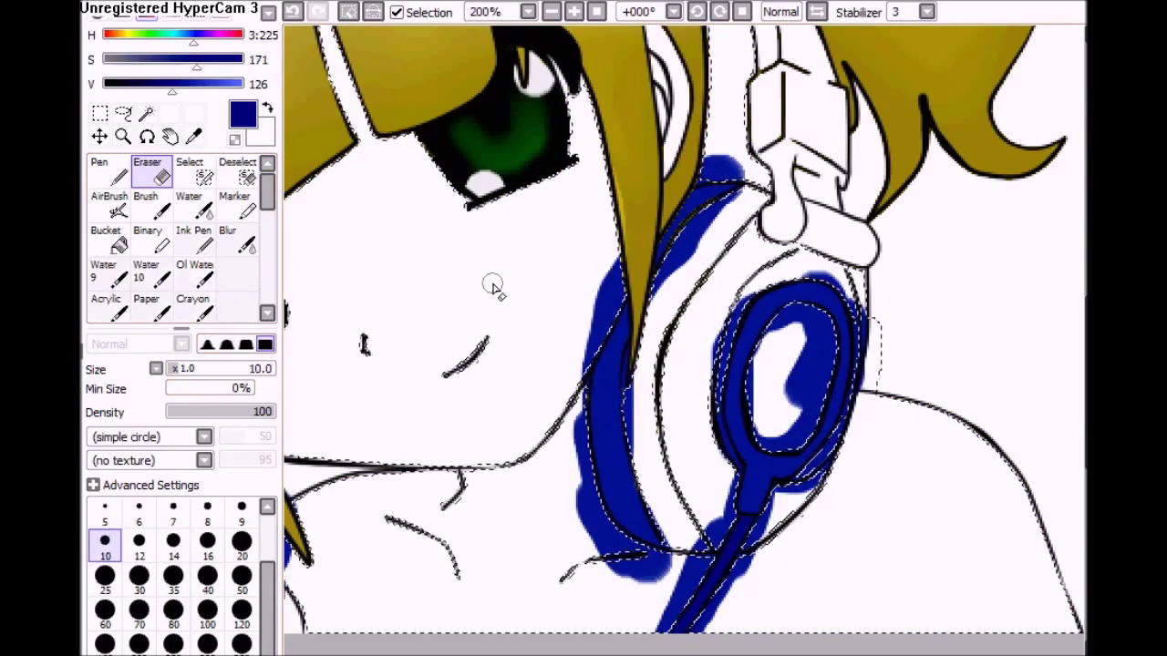
pyautogui.moveTo(707, 169); pyautogui.dragTo(750, 195)
pyautogui.click(208, 611)
pyautogui.moveTo(657, 228)
pyautogui.mouseDown()
pyautogui.moveTo(685, 274)
pyautogui.moveTo(670, 396)
pyautogui.moveTo(695, 416)
pyautogui.mouseUp()
pyautogui.press('s')
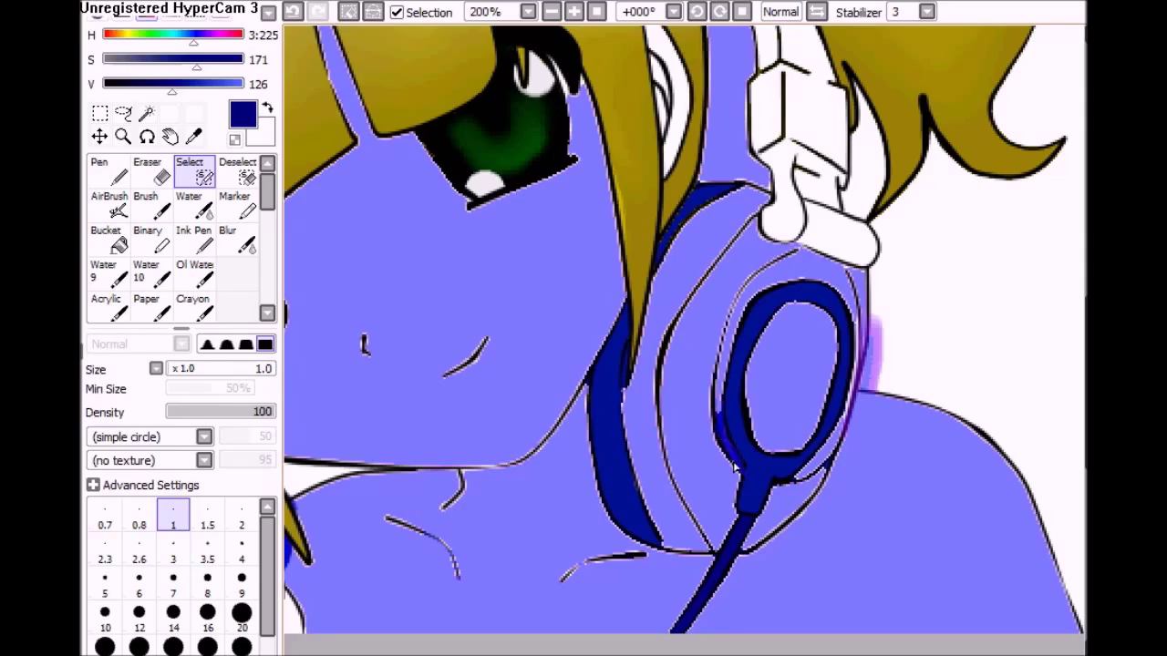
pyautogui.press('d')
pyautogui.press('e')
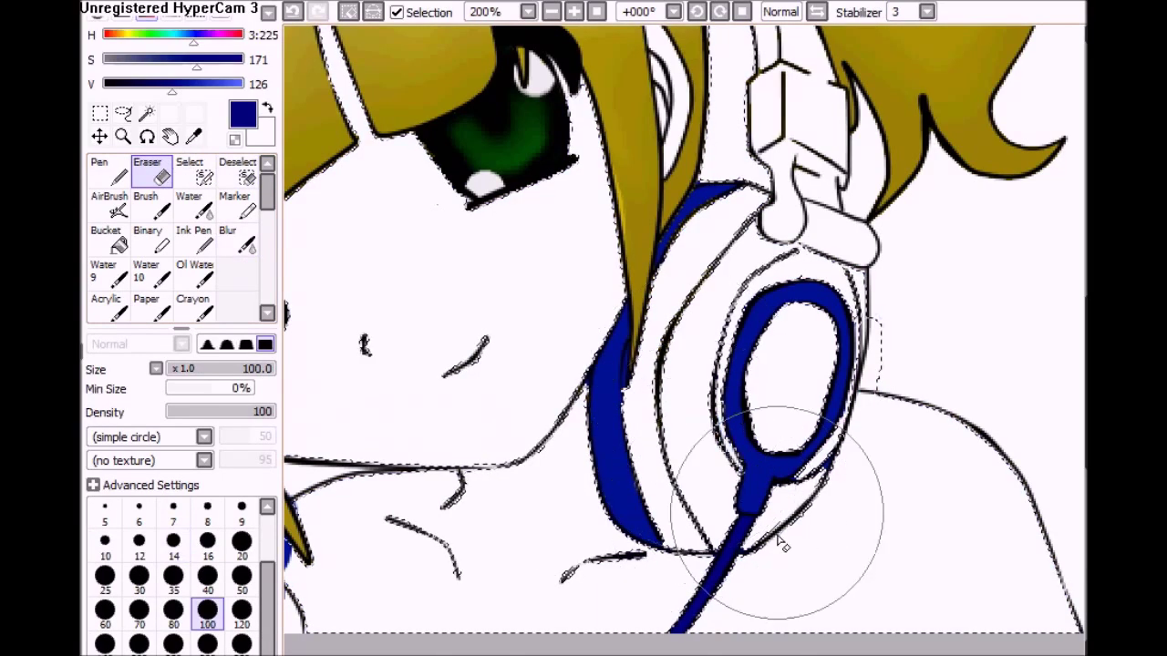
pyautogui.moveTo(893, 450); pyautogui.dragTo(924, 483)
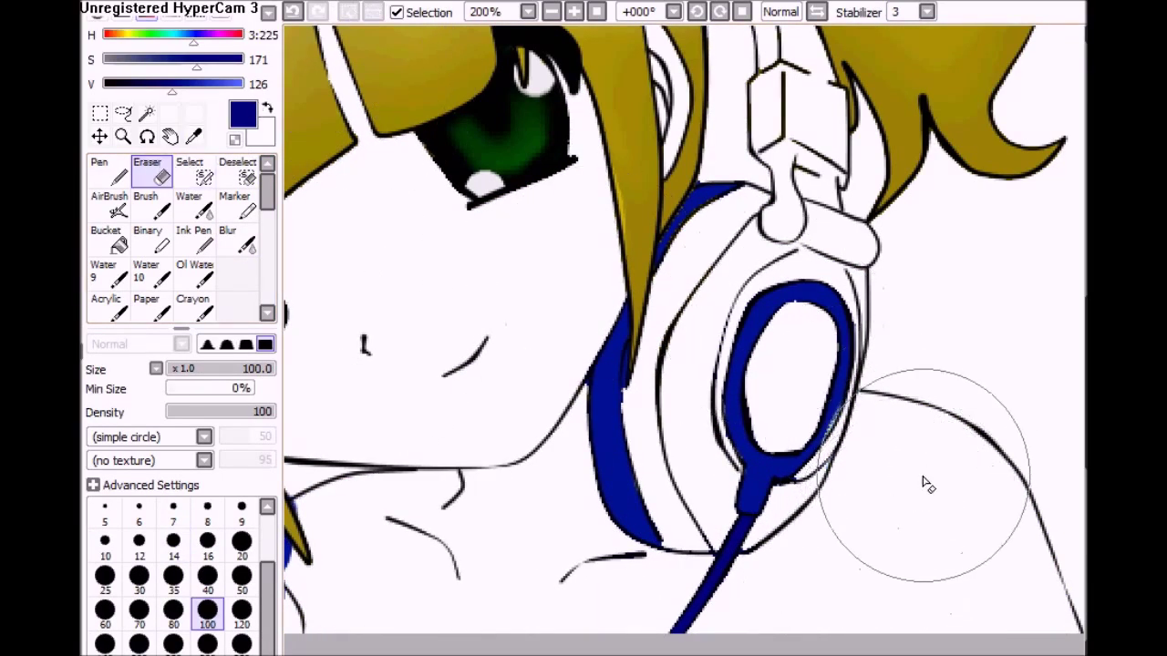
pyautogui.press('1')
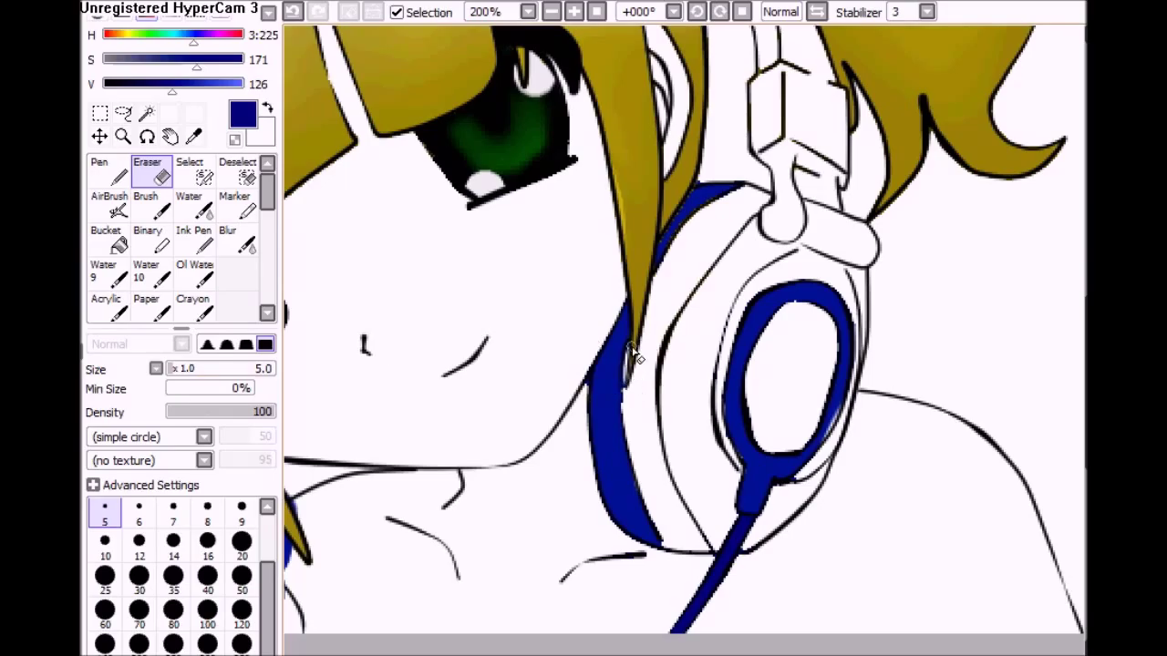
# - Erase the blue overspill around the lower-left ear cup within a Magic Wand selection and show the skin color again
pyautogui.hscroll(-5, 684, 328)
pyautogui.press('w')
pyautogui.click(372, 157)
pyautogui.hotkey('ctrl', 'z')
pyautogui.click(538, 588)
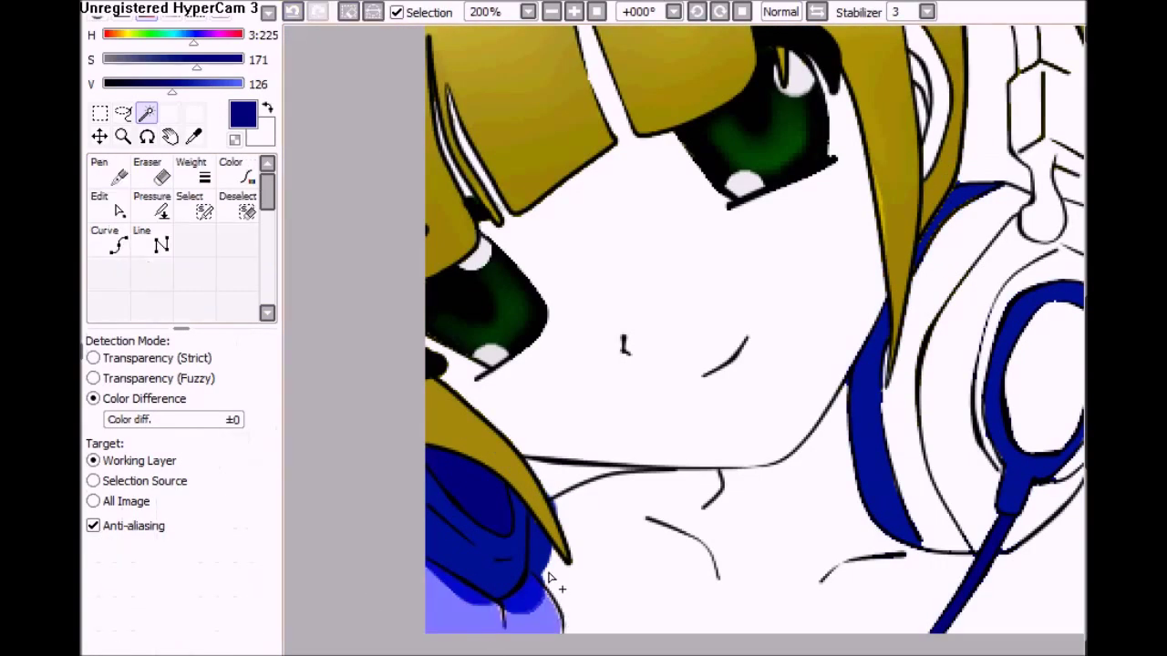
pyautogui.click(567, 568)
pyautogui.scroll(10, 730, 273)
pyautogui.scroll(-10, 730, 364)
pyautogui.press('e')
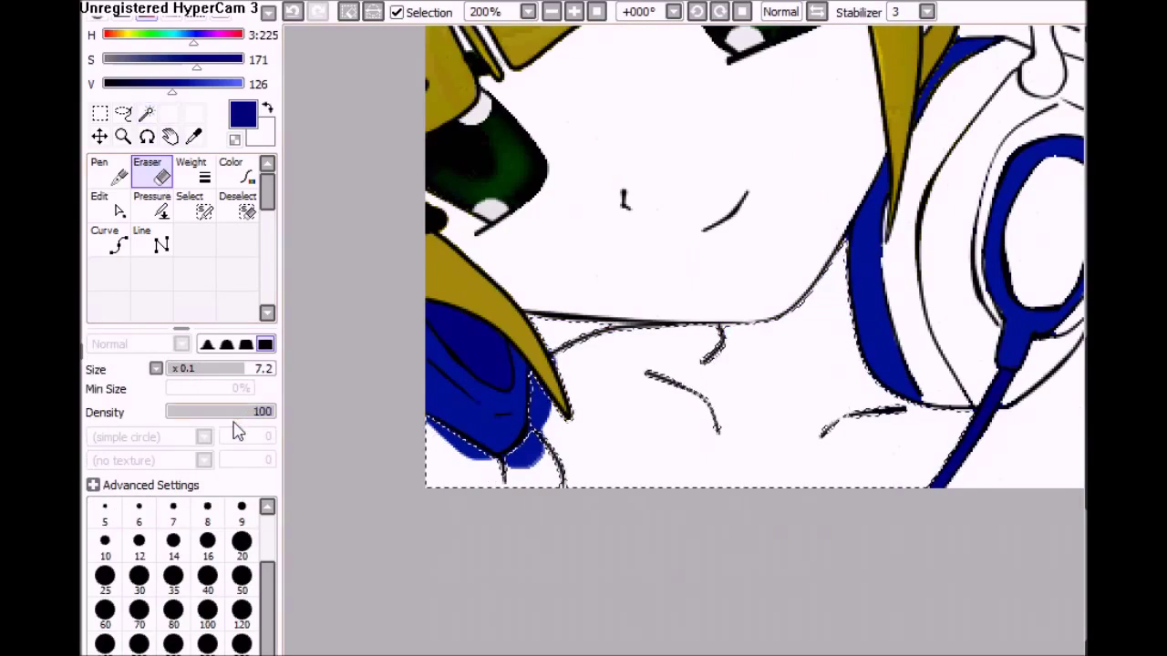
pyautogui.moveTo(447, 438)
pyautogui.mouseDown()
pyautogui.moveTo(501, 460)
pyautogui.moveTo(544, 436)
pyautogui.mouseUp()
pyautogui.hscroll(8, 781, 632)
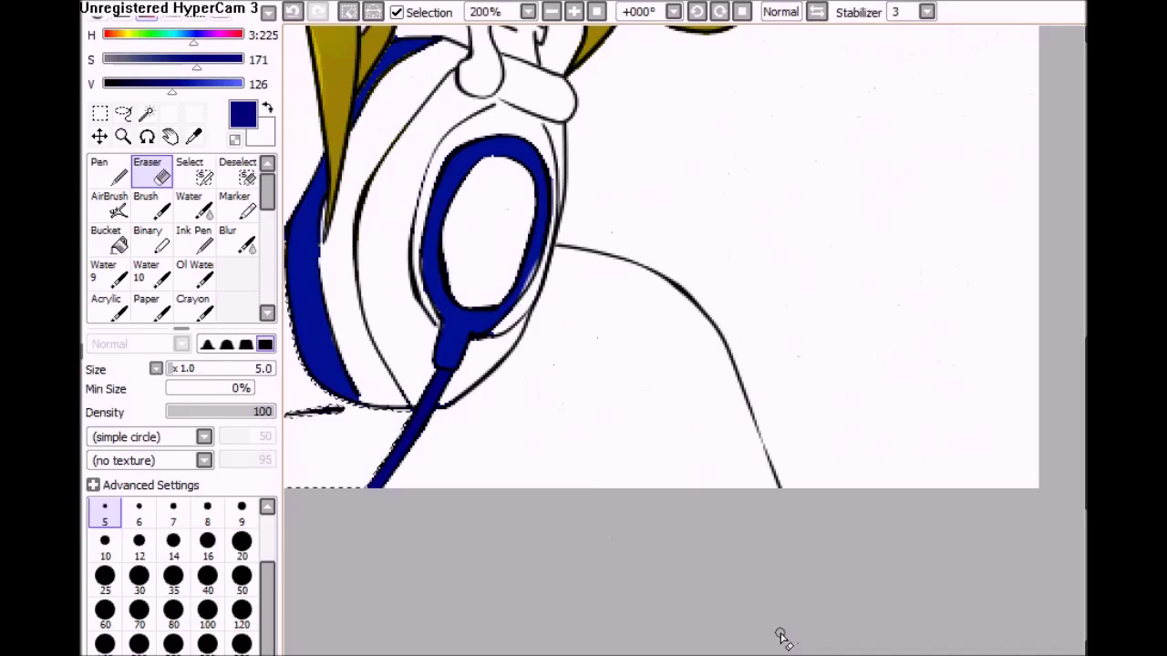
pyautogui.scroll(10, 782, 632)
pyautogui.click(597, 12)
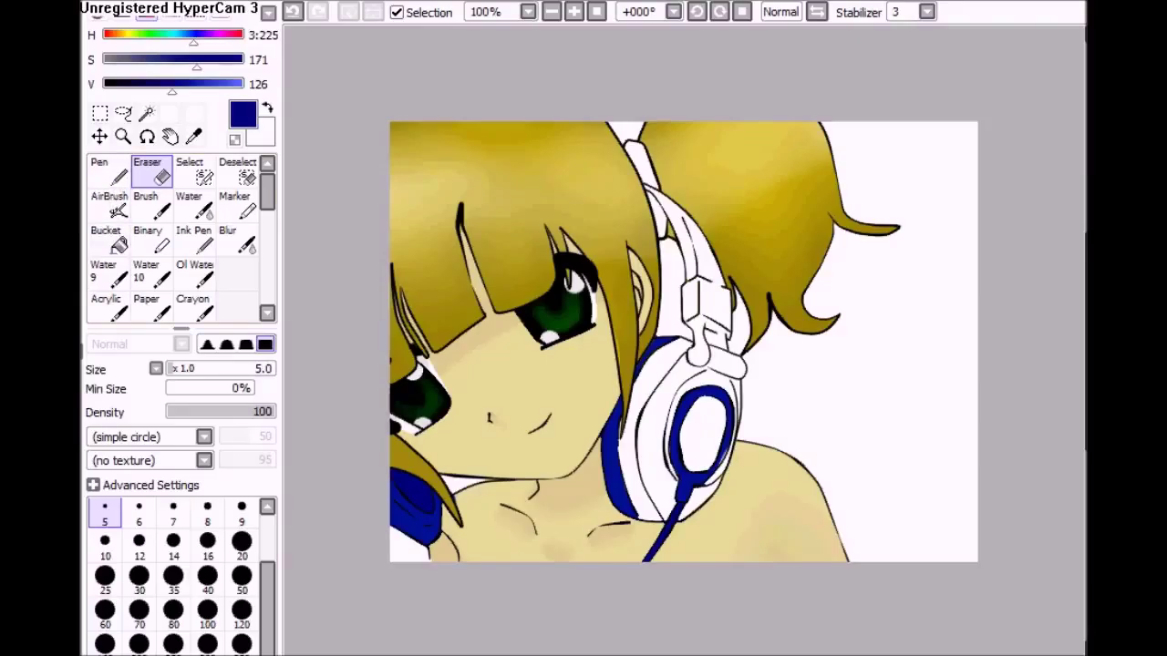
# - Paint the headband, ear cup and lower-left corner patch pink (H 4:248, S 96, V 255) with the Pen at size 52
pyautogui.click(218, 35)
pyautogui.click(241, 83)
pyautogui.click(156, 59)
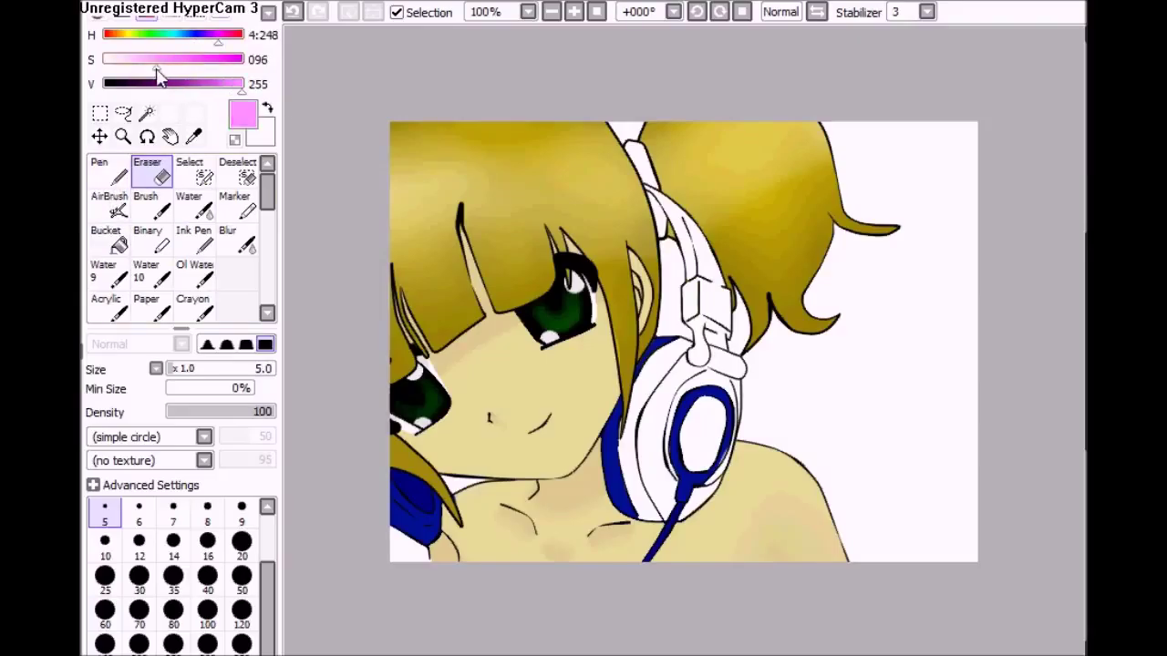
pyautogui.click(109, 169)
pyautogui.moveTo(408, 545)
pyautogui.mouseDown()
pyautogui.moveTo(403, 589)
pyautogui.moveTo(437, 567)
pyautogui.moveTo(425, 583)
pyautogui.mouseUp()
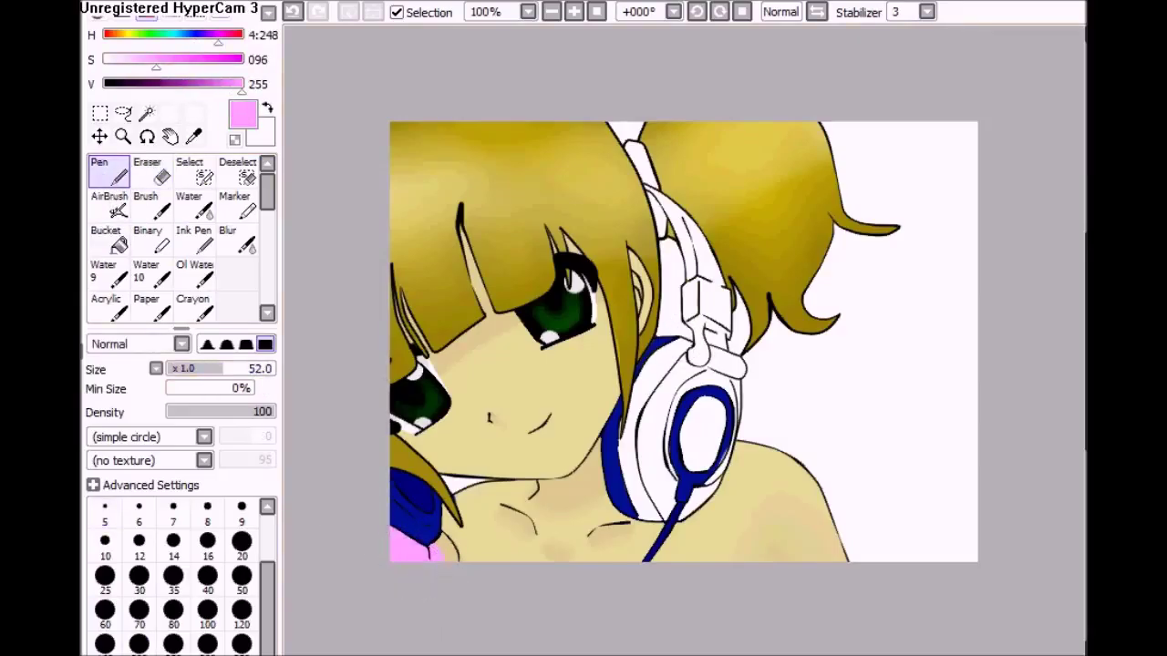
pyautogui.moveTo(679, 315)
pyautogui.mouseDown()
pyautogui.moveTo(635, 524)
pyautogui.moveTo(663, 488)
pyautogui.moveTo(707, 285)
pyautogui.moveTo(644, 169)
pyautogui.mouseUp()
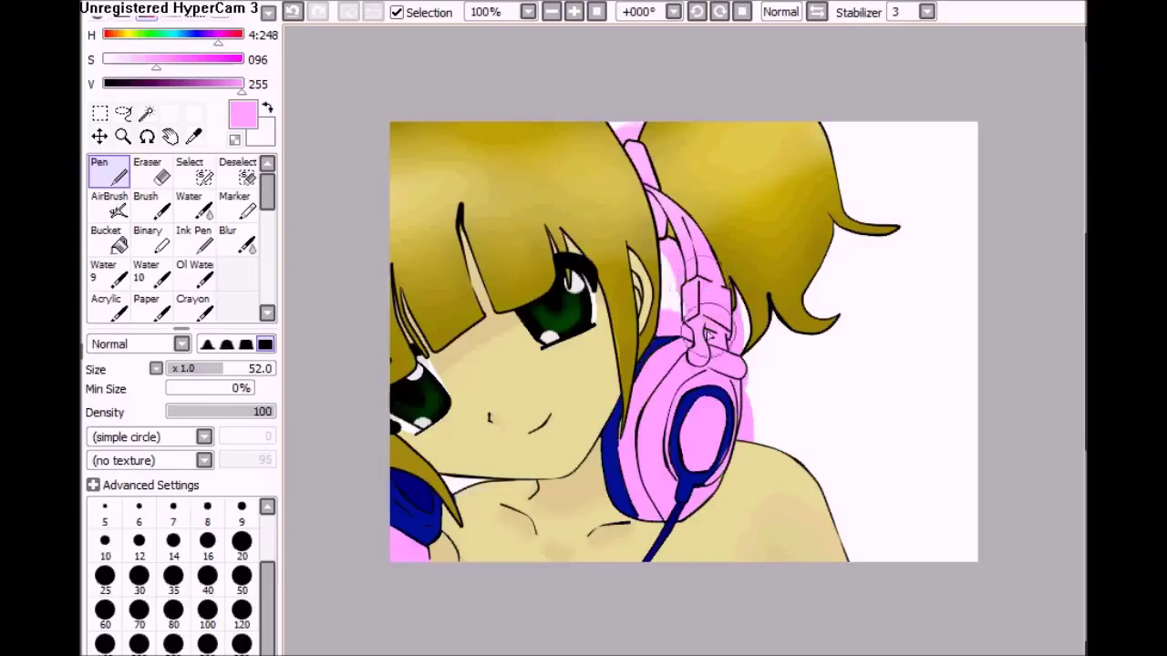
# - Sample the ear cushion's blue and paint the hinge joining the headband to the ear cup with the Pen at size 33
pyautogui.keyDown('alt'); pyautogui.click(616, 493); pyautogui.keyUp('alt')
pyautogui.moveTo(331, 361); pyautogui.dragTo(310, 362)
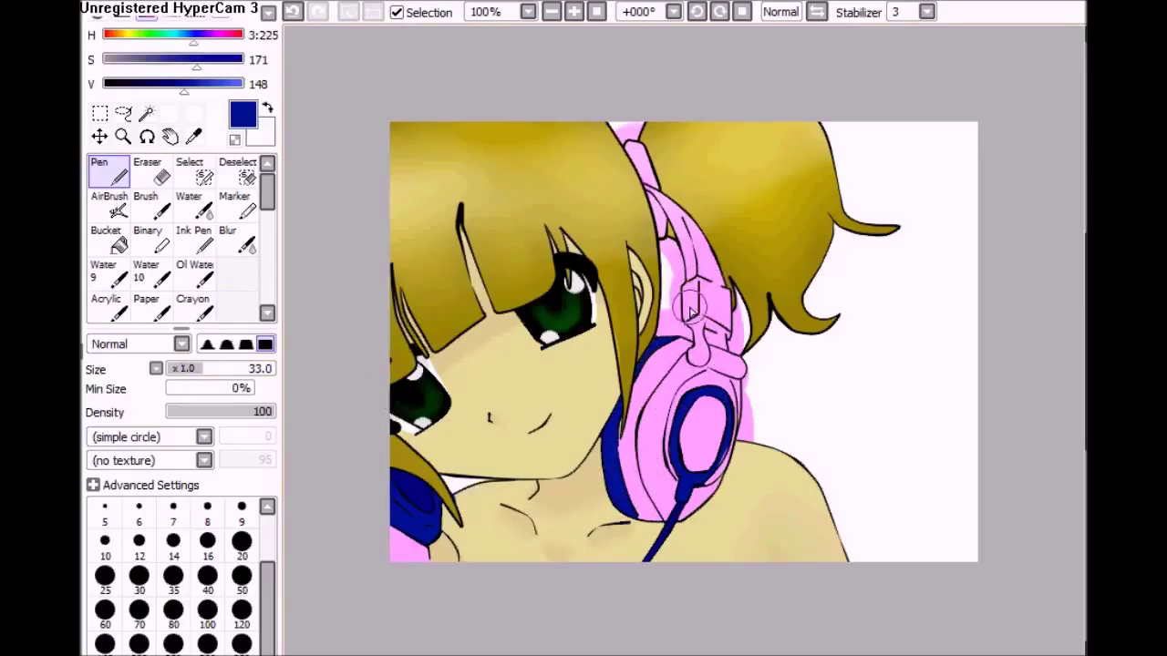
pyautogui.moveTo(729, 302)
pyautogui.mouseDown()
pyautogui.moveTo(685, 314)
pyautogui.moveTo(707, 290)
pyautogui.moveTo(706, 339)
pyautogui.moveTo(736, 361)
pyautogui.moveTo(722, 362)
pyautogui.mouseUp()
# - Sample the hinge's blue and paint the rounded knob at the hinge's lower end with the Pen at size 10
pyautogui.click(574, 12)
pyautogui.click(573, 12)
pyautogui.keyDown('alt'); pyautogui.click(742, 404); pyautogui.keyUp('alt')
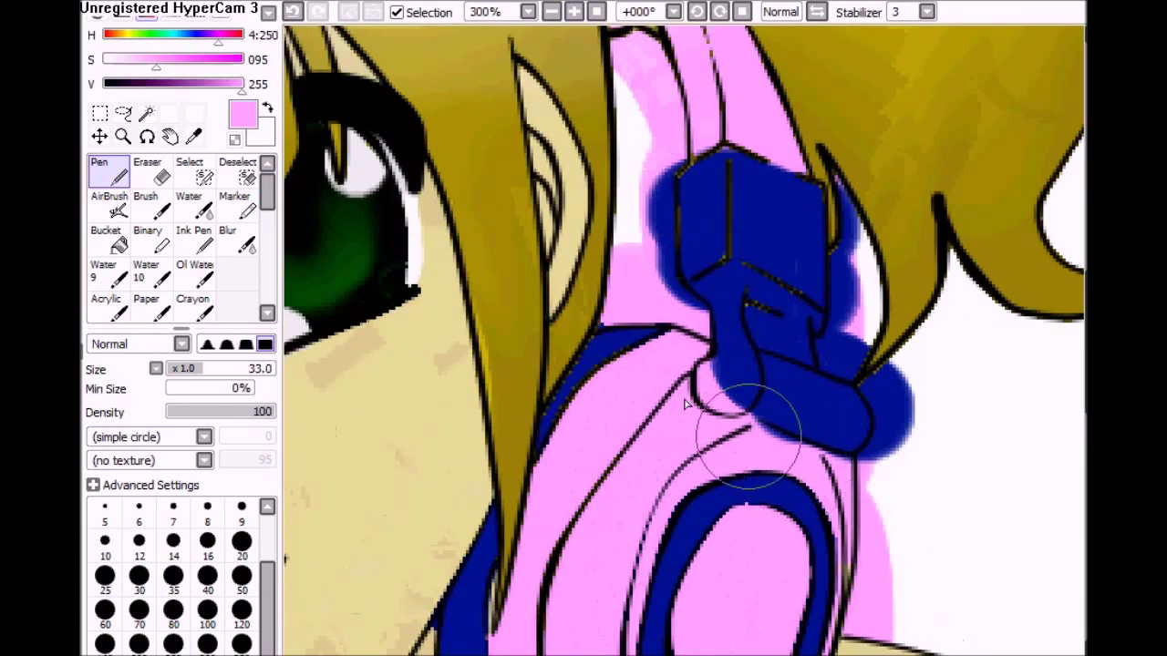
pyautogui.press('e')
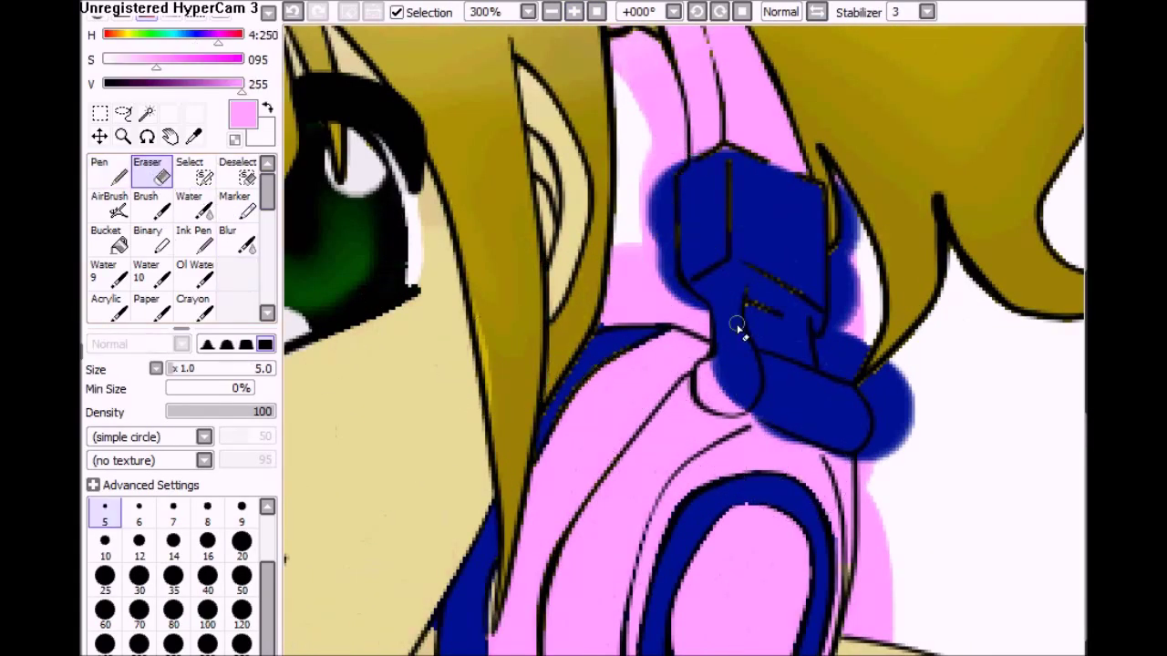
pyautogui.scroll(3, 736, 326)
pyautogui.click(102, 169)
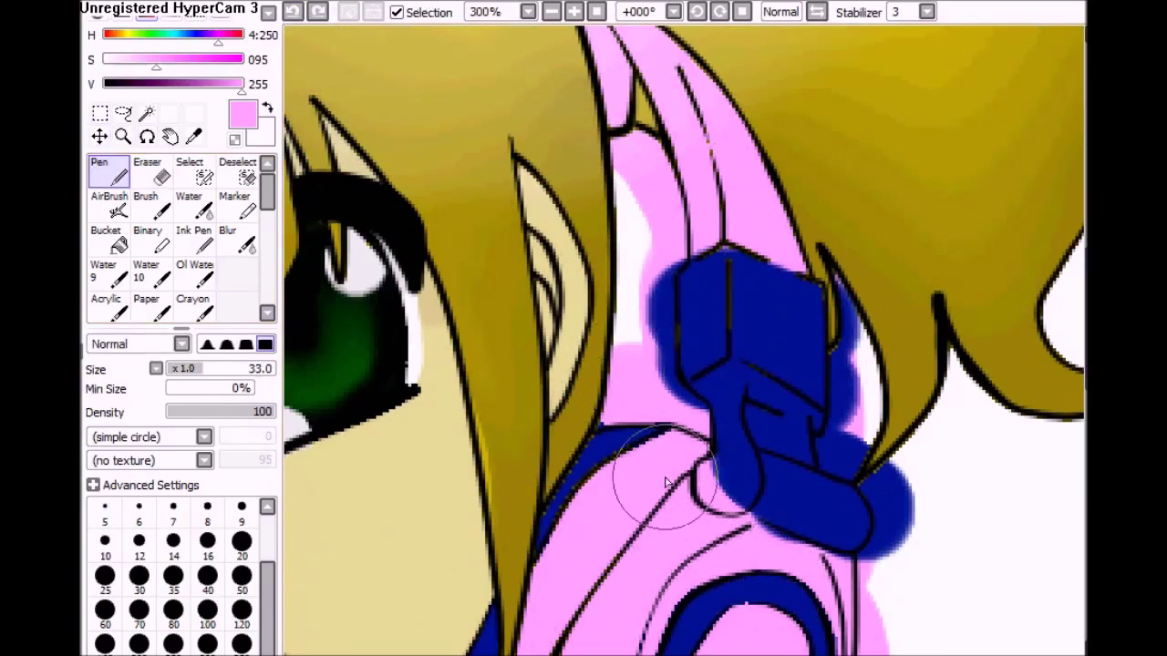
pyautogui.press('[')
pyautogui.press('[')
pyautogui.press('[')
pyautogui.press('[')
pyautogui.press('[')
pyautogui.press('[')
pyautogui.press('[')
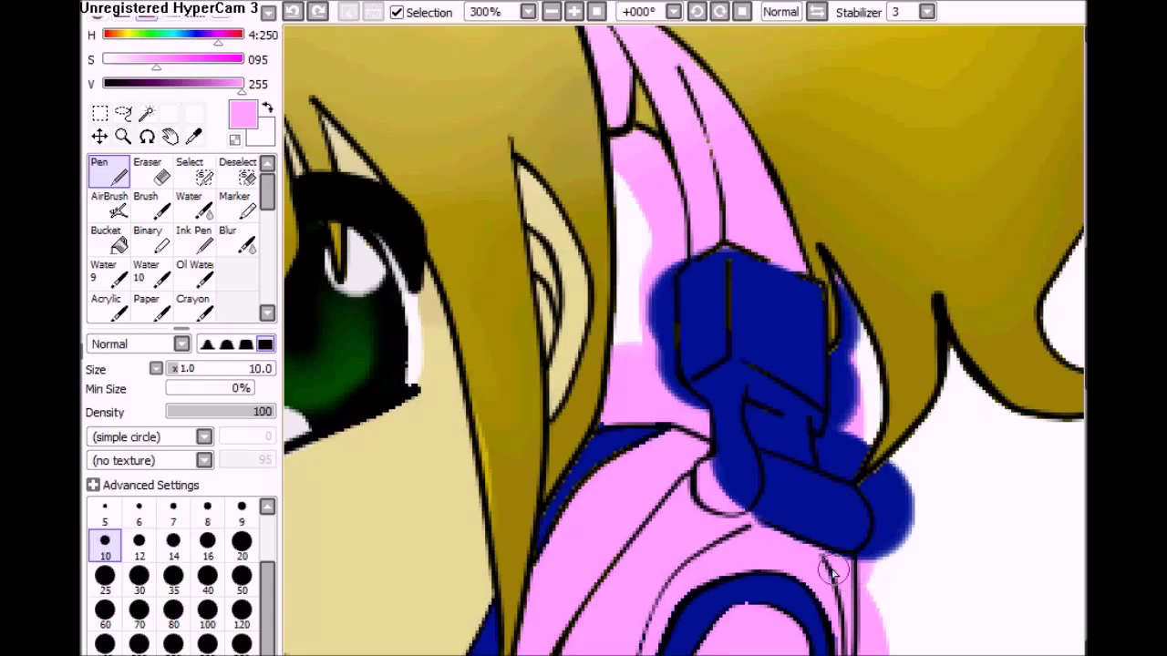
pyautogui.keyDown('alt'); pyautogui.click(795, 508); pyautogui.keyUp('alt')
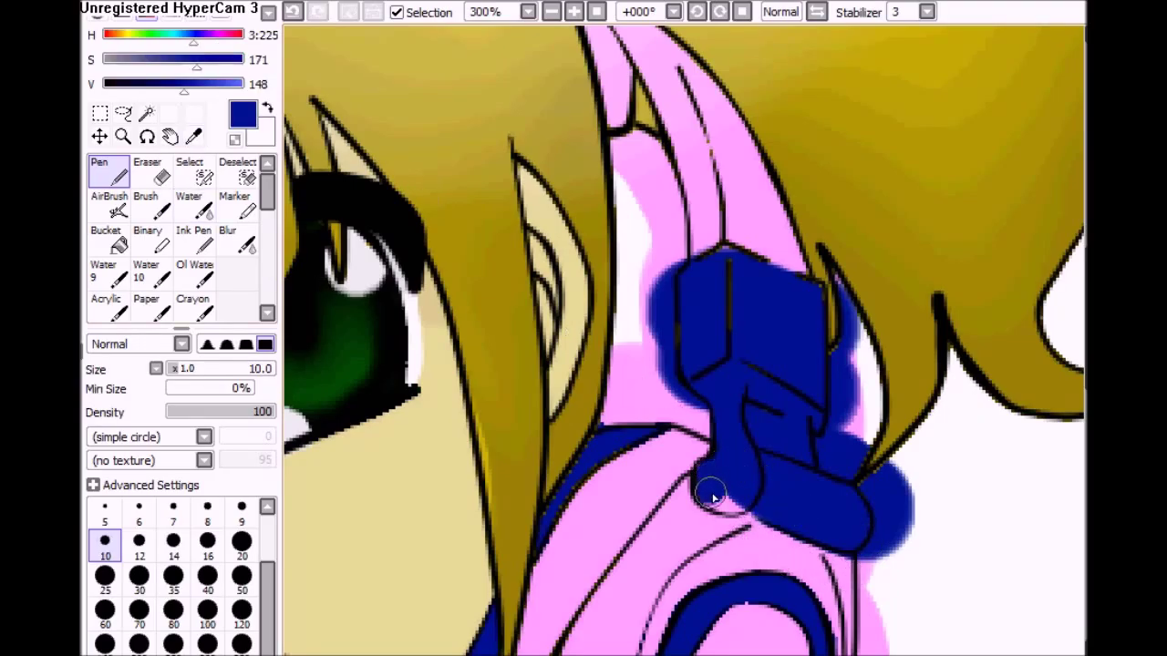
pyautogui.moveTo(712, 495); pyautogui.dragTo(735, 504)
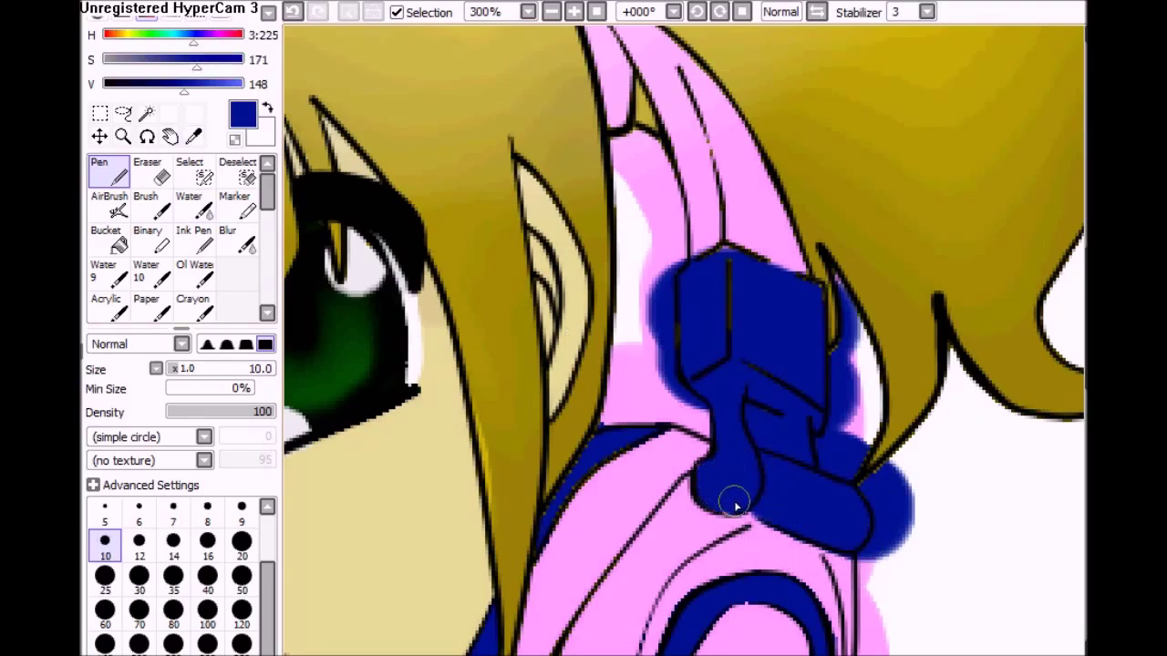
# - Select the background, neck, headband gap and ear cushions with the Magic Wand, using Color Difference on the line art layer
pyautogui.click(596, 20)
pyautogui.click(147, 112)
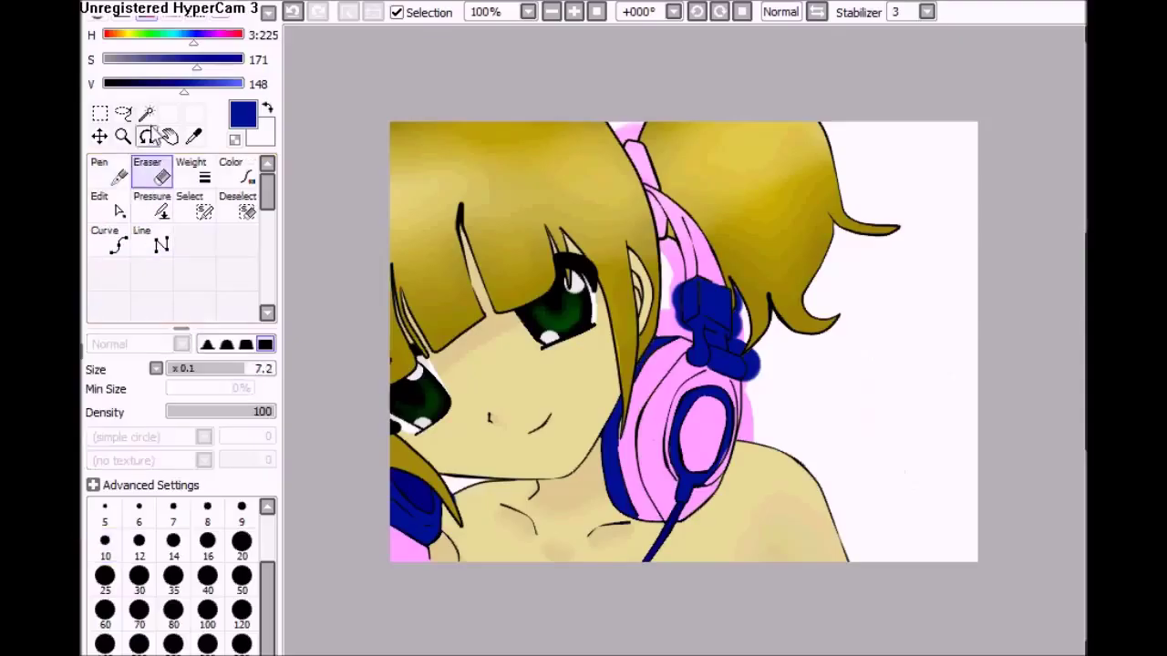
pyautogui.click(444, 551)
pyautogui.click(547, 533)
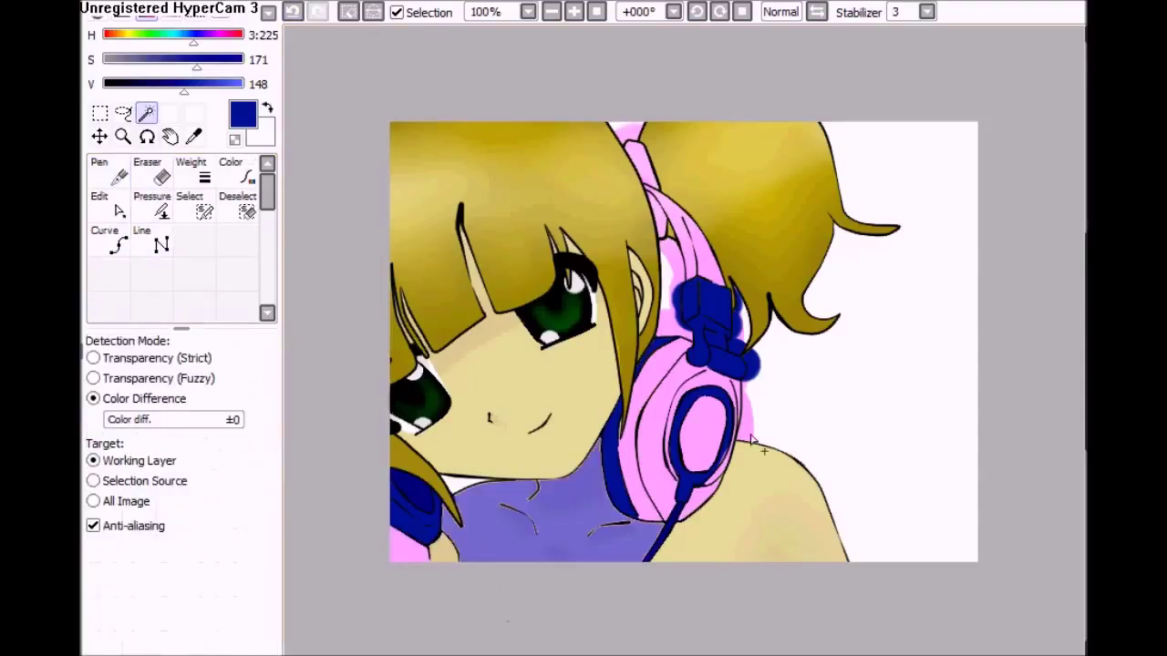
pyautogui.click(755, 390)
pyautogui.click(744, 328)
pyautogui.click(671, 324)
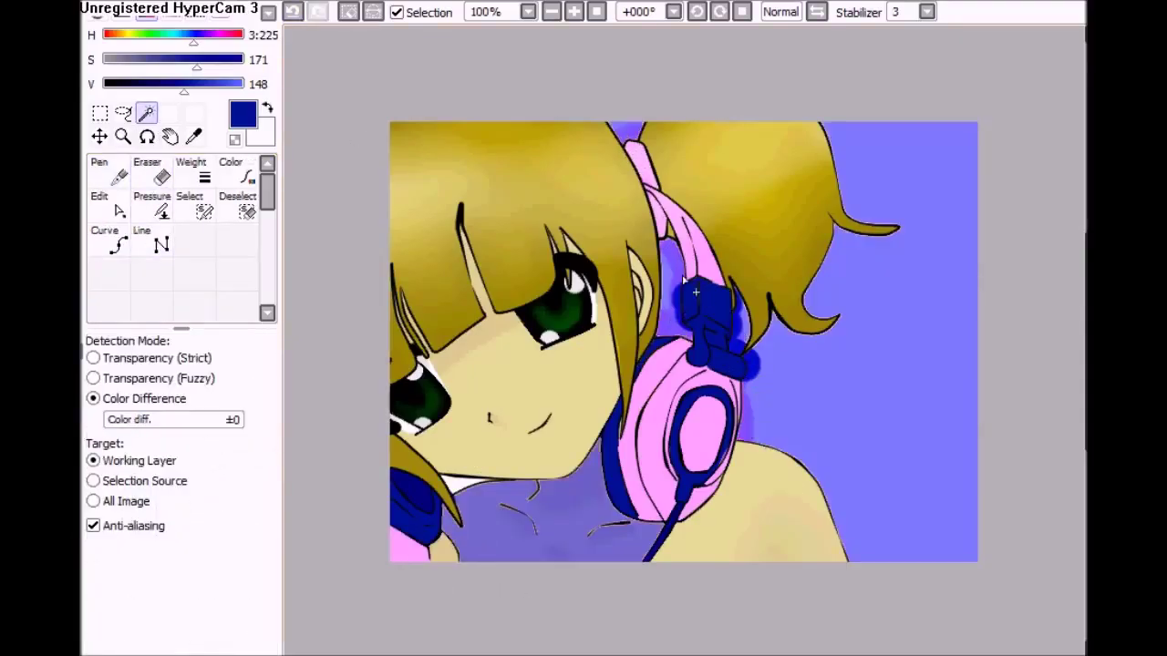
pyautogui.click(110, 173)
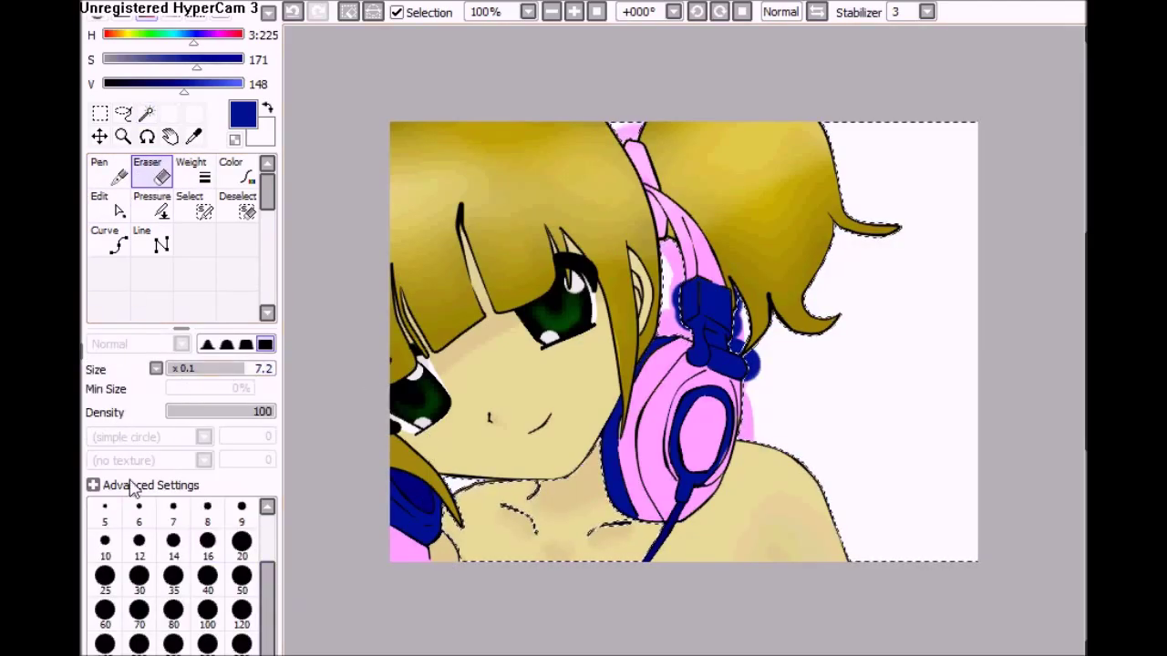
pyautogui.click(105, 542)
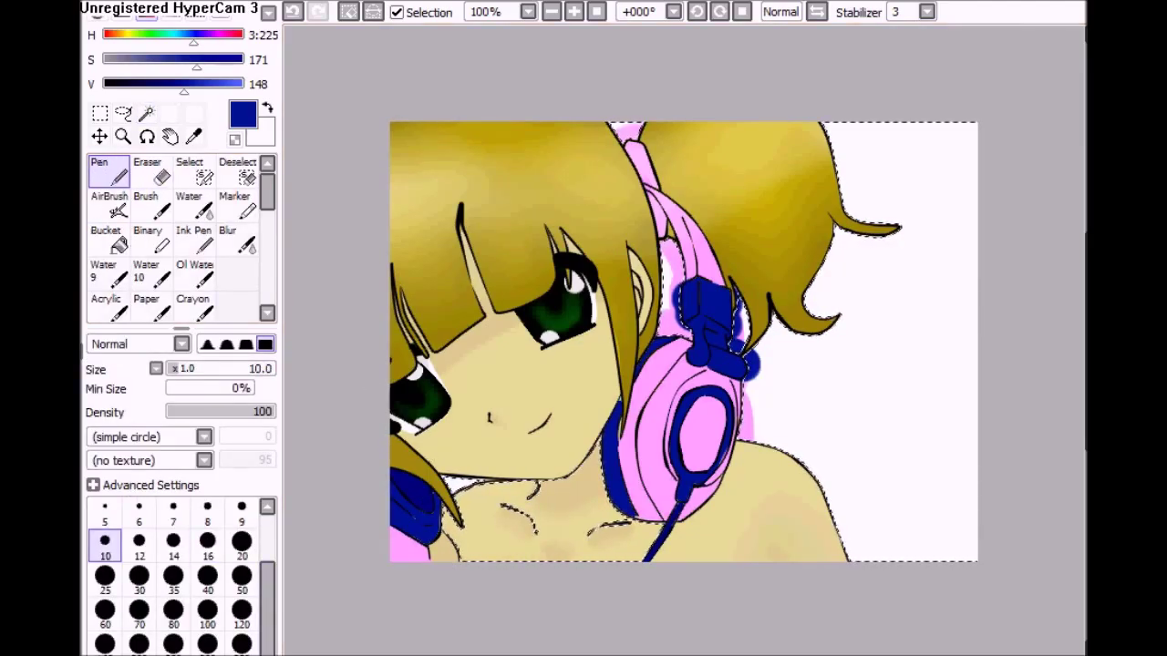
pyautogui.click(151, 173)
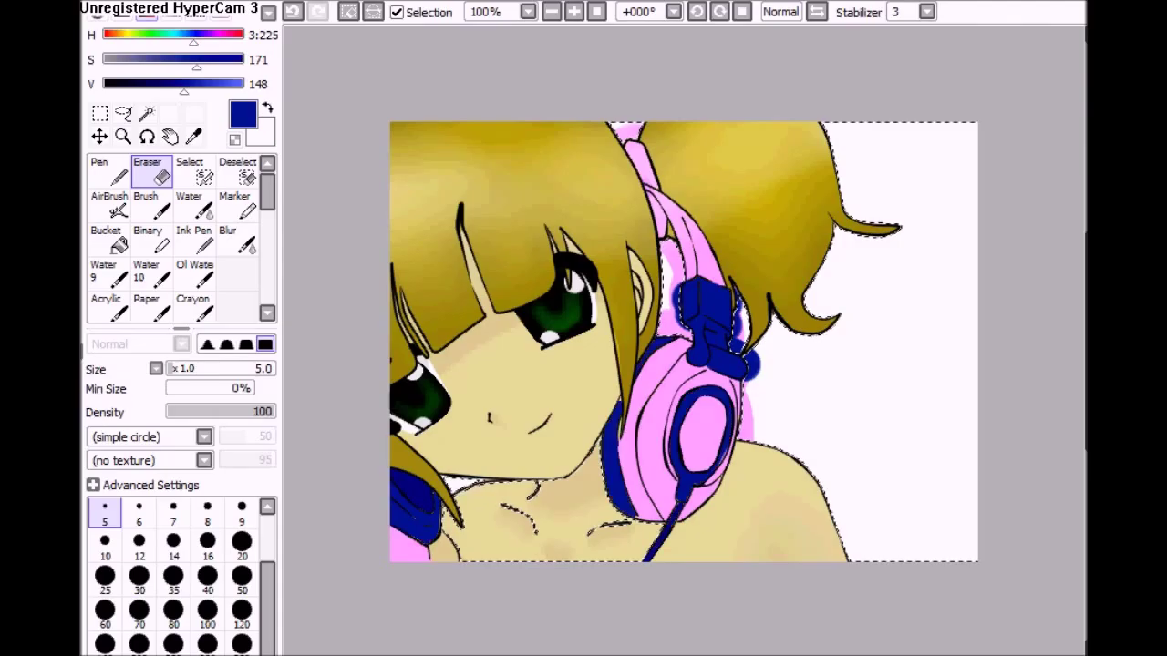
pyautogui.click(146, 112)
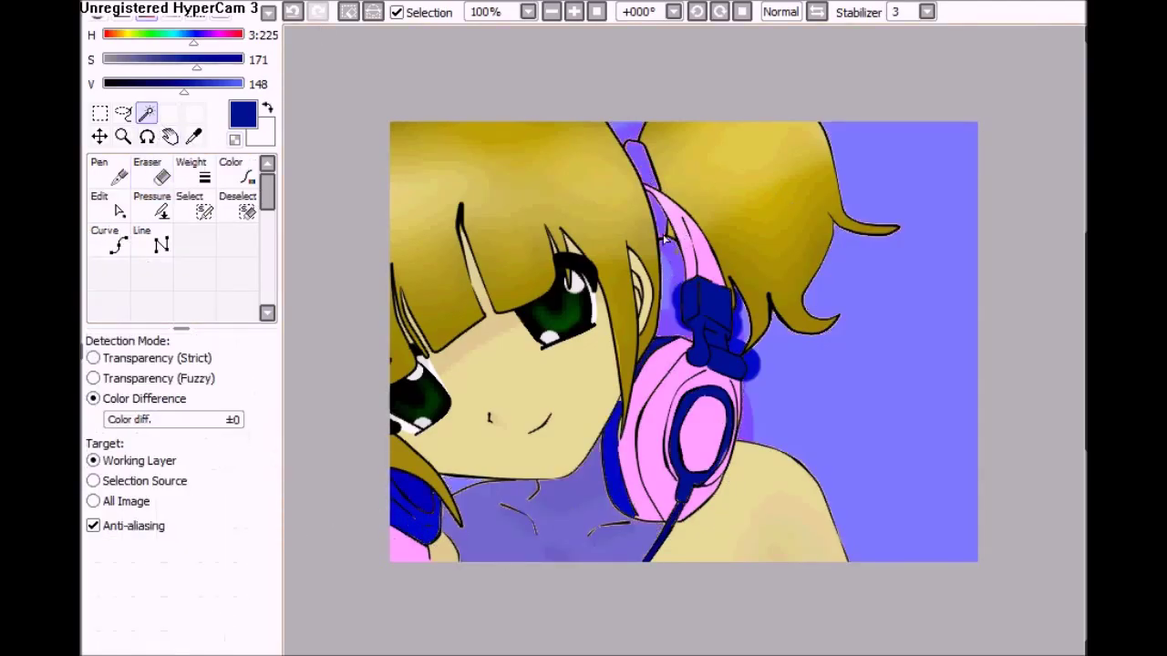
# - Erase the pink and blue overspill around the headband, hinge and ear cup within the selection, using the Eraser at size 100
pyautogui.press('Delete')
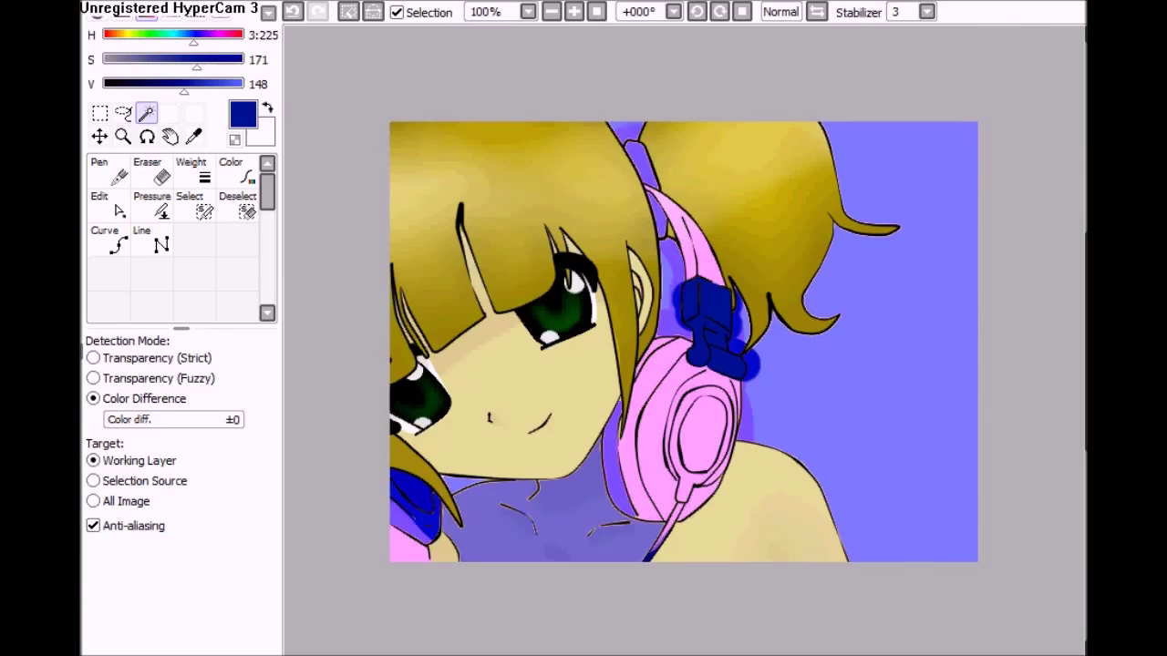
pyautogui.hotkey('ctrl', 'z')
pyautogui.click(147, 170)
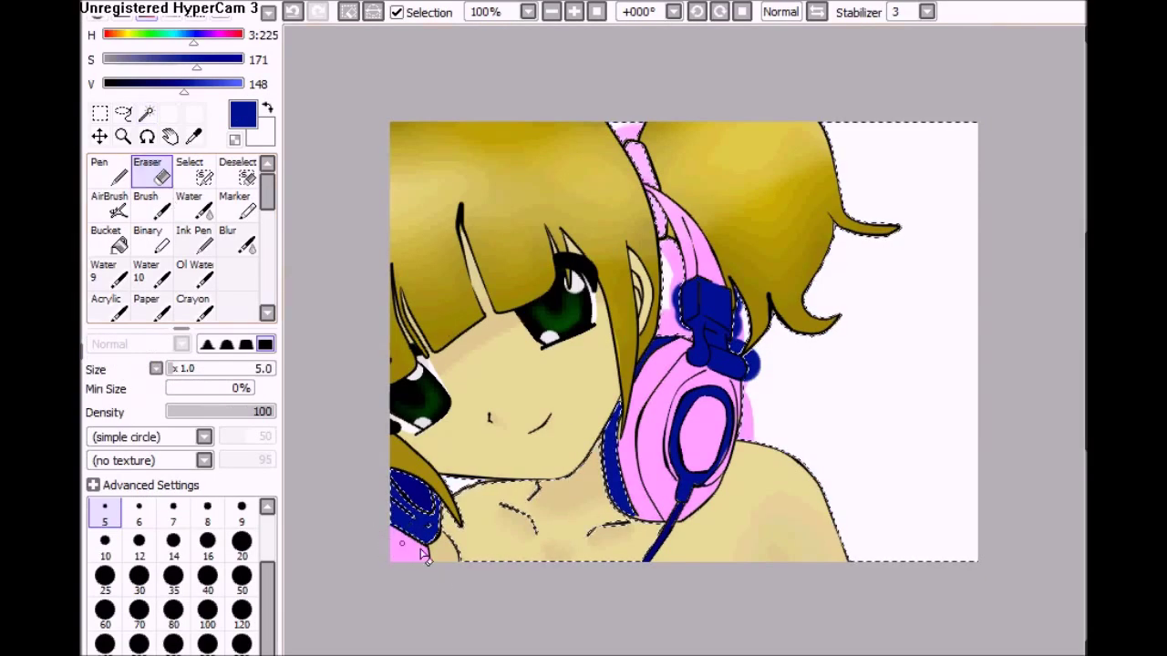
pyautogui.click(208, 611)
pyautogui.moveTo(747, 392)
pyautogui.mouseDown()
pyautogui.moveTo(684, 182)
pyautogui.moveTo(638, 415)
pyautogui.mouseUp()
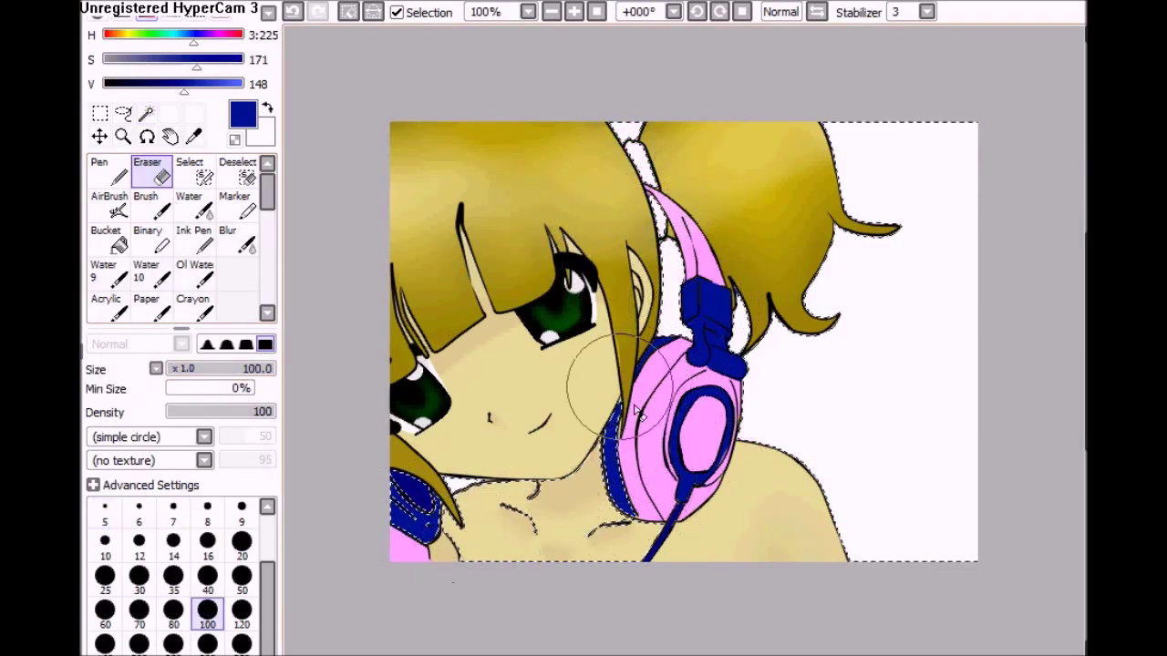
# - Drop the selection and clean up the blue cushion of the lower-left ear cup with the Eraser at size 20
pyautogui.click(573, 12)
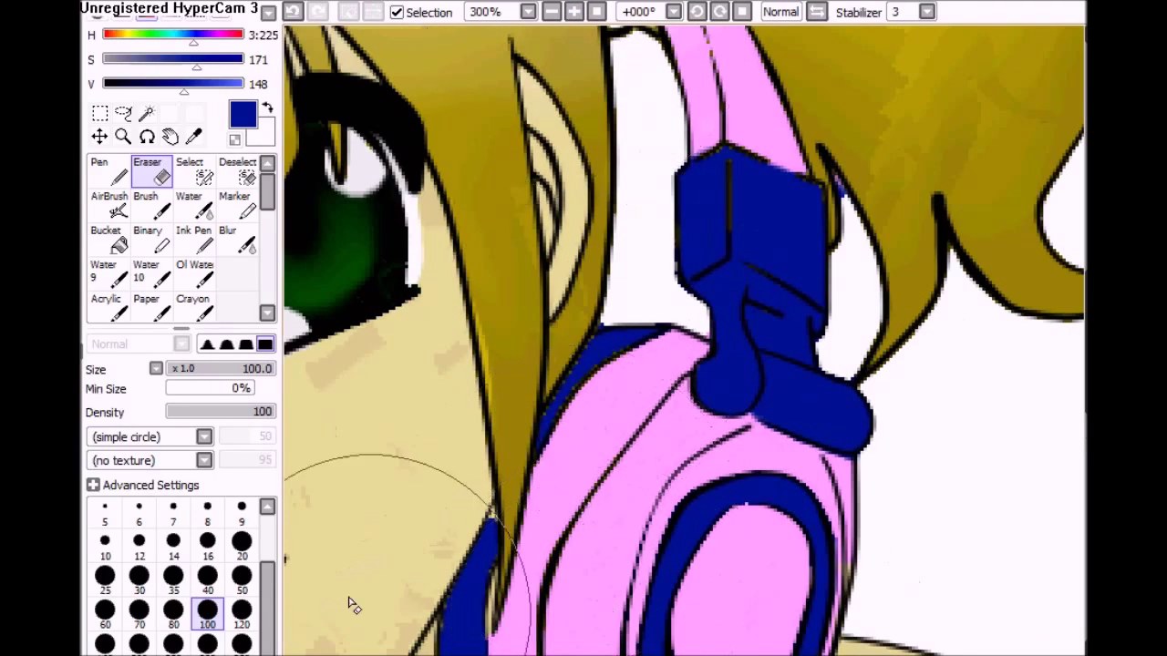
pyautogui.press('n')
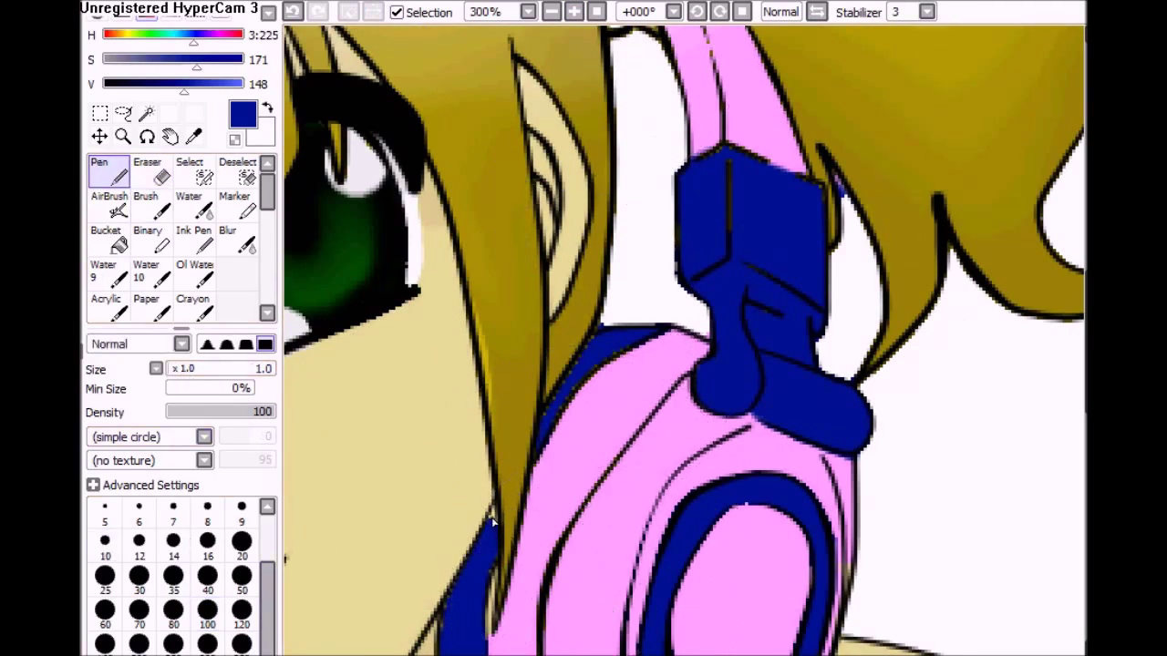
pyautogui.hscroll(-5, 748, 507)
pyautogui.scroll(-5, 547, 456)
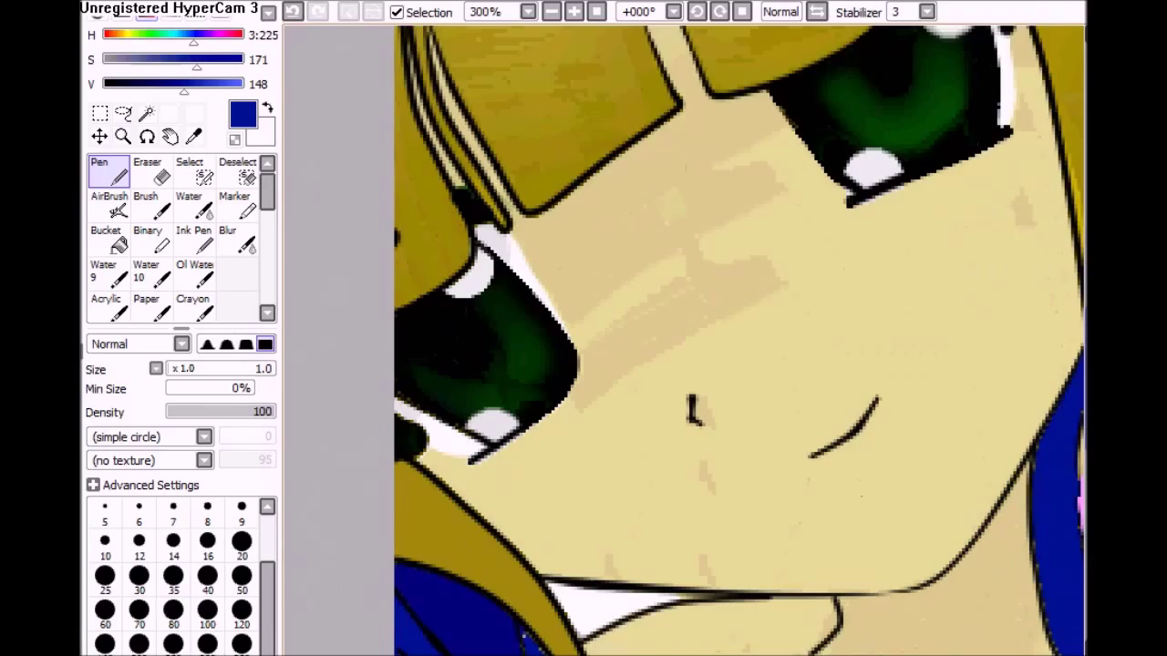
pyautogui.press('e')
pyautogui.click(242, 544)
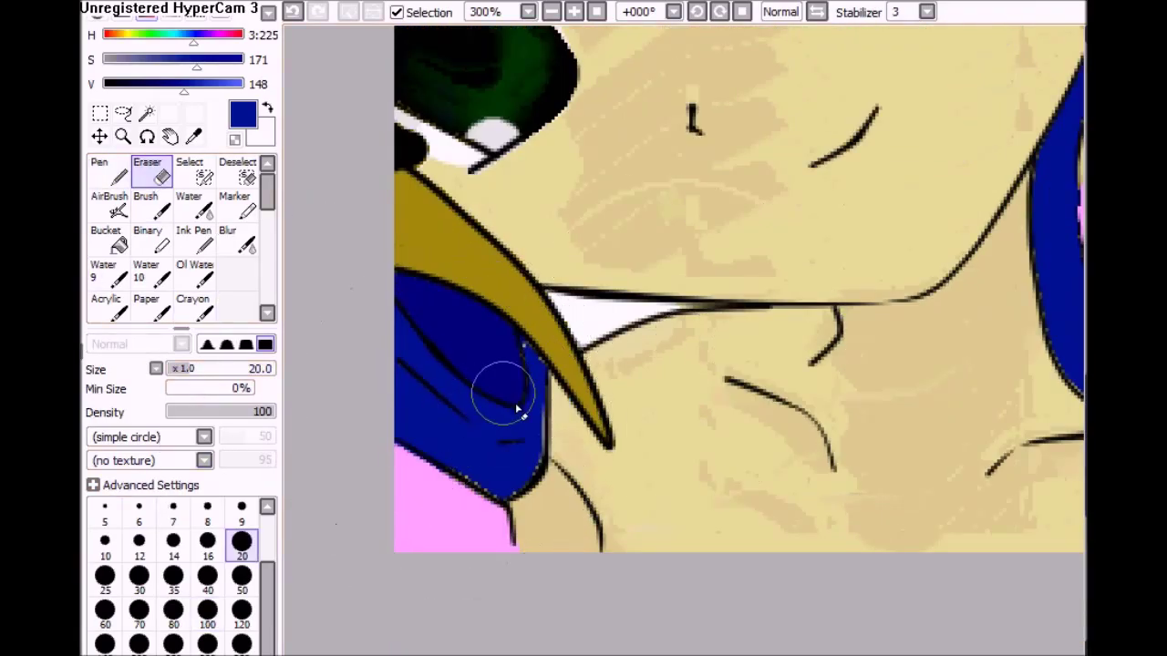
pyautogui.moveTo(511, 479); pyautogui.dragTo(417, 409)
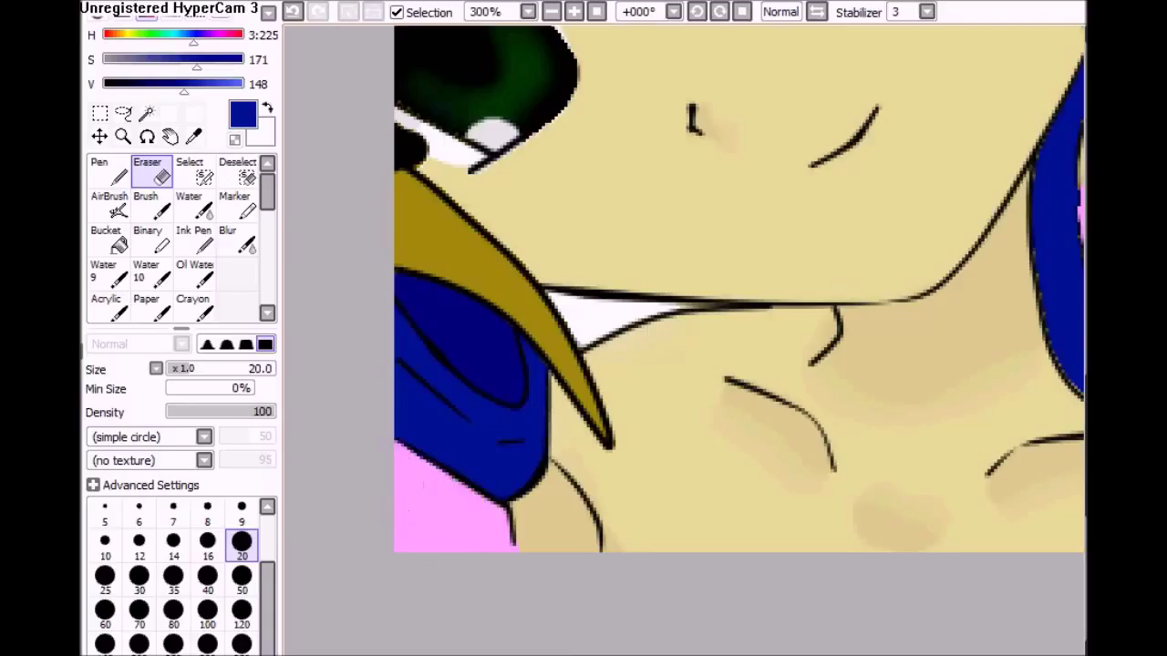
# - Clean the color edges at the lower-left pink patch and the large ear cushion's bottom tip with the Eraser at size 1
pyautogui.moveTo(188, 369); pyautogui.dragTo(165, 368)
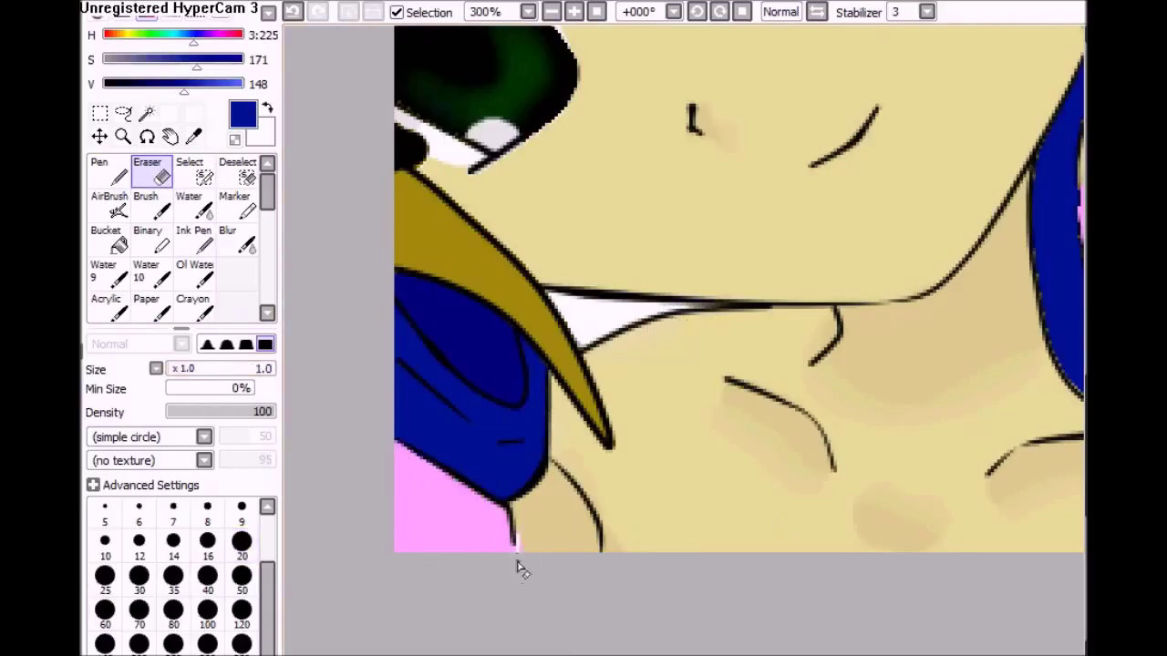
pyautogui.click(292, 12)
pyautogui.hscroll(10, 559, 424)
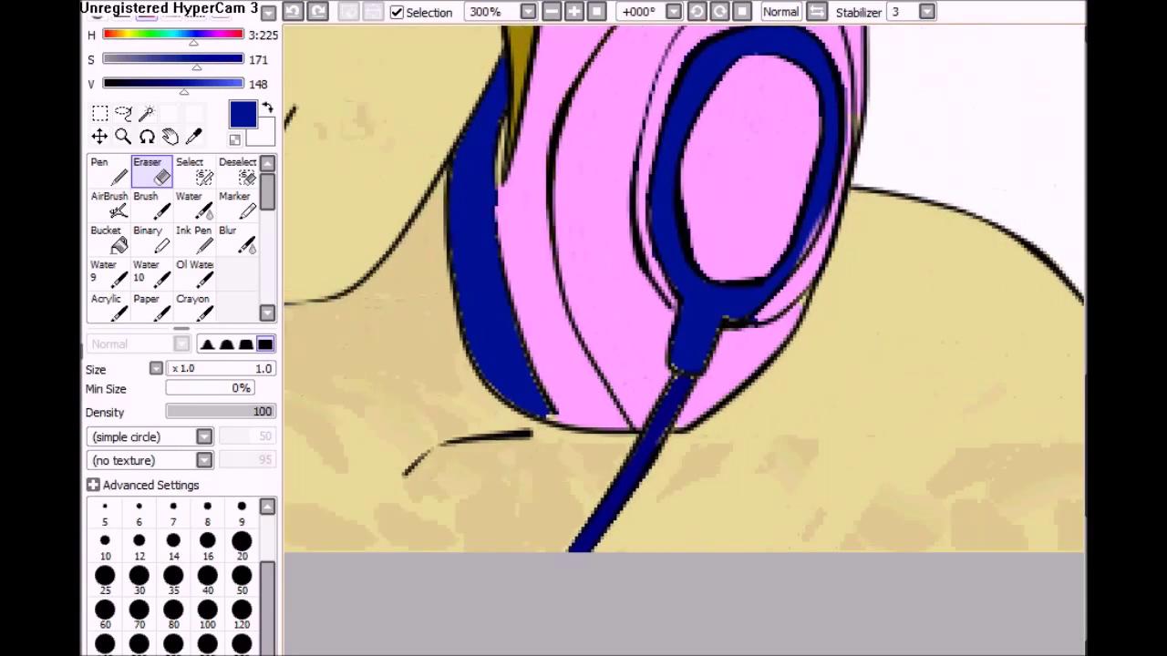
pyautogui.hotkey('ctrl', 'z')
pyautogui.hotkey('ctrl', 'y')
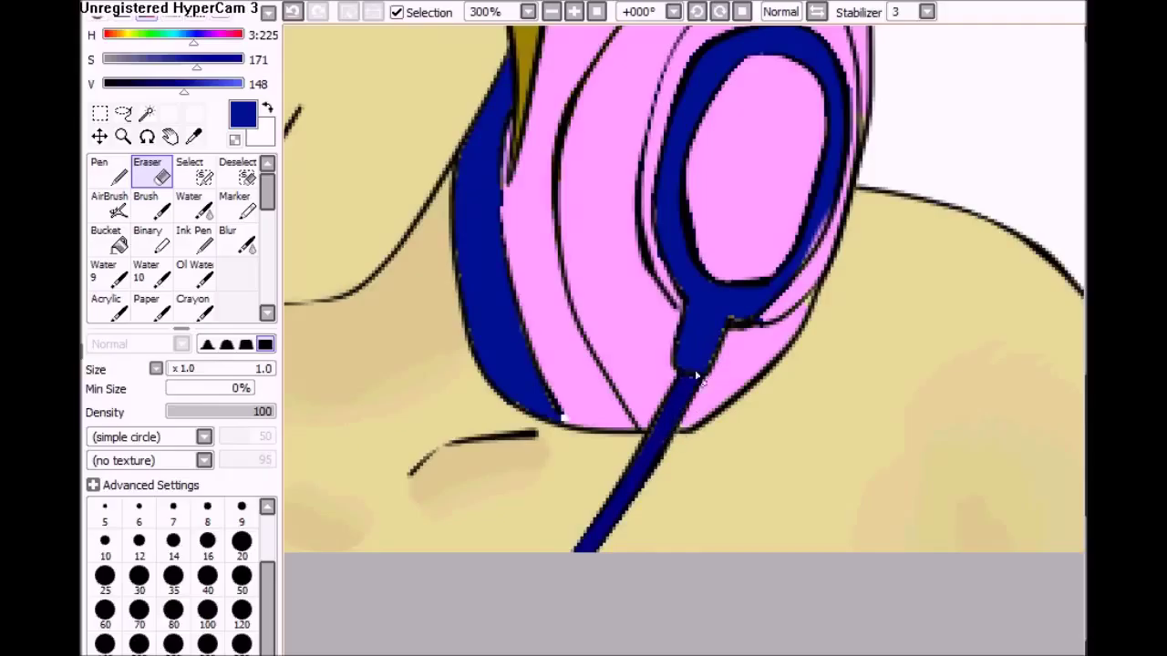
# - Sample the ear cup's pink and retouch the bottom tip of the large ear cushion with the Pen at size 1
pyautogui.press('n')
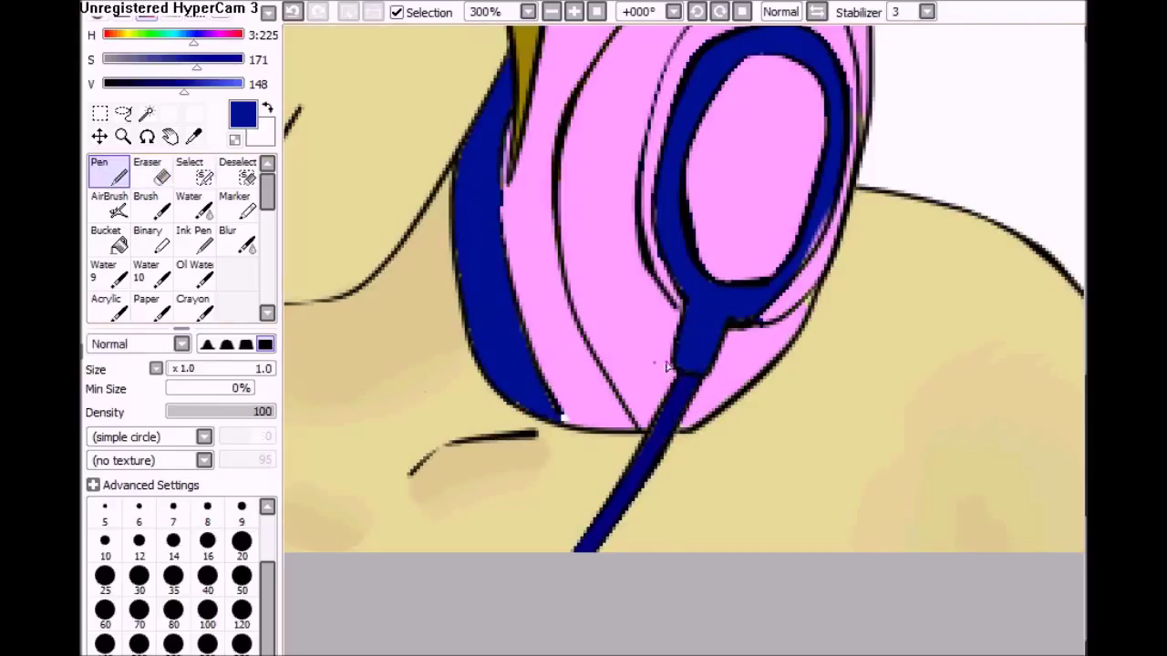
pyautogui.keyDown('alt'); pyautogui.click(585, 398); pyautogui.keyUp('alt')
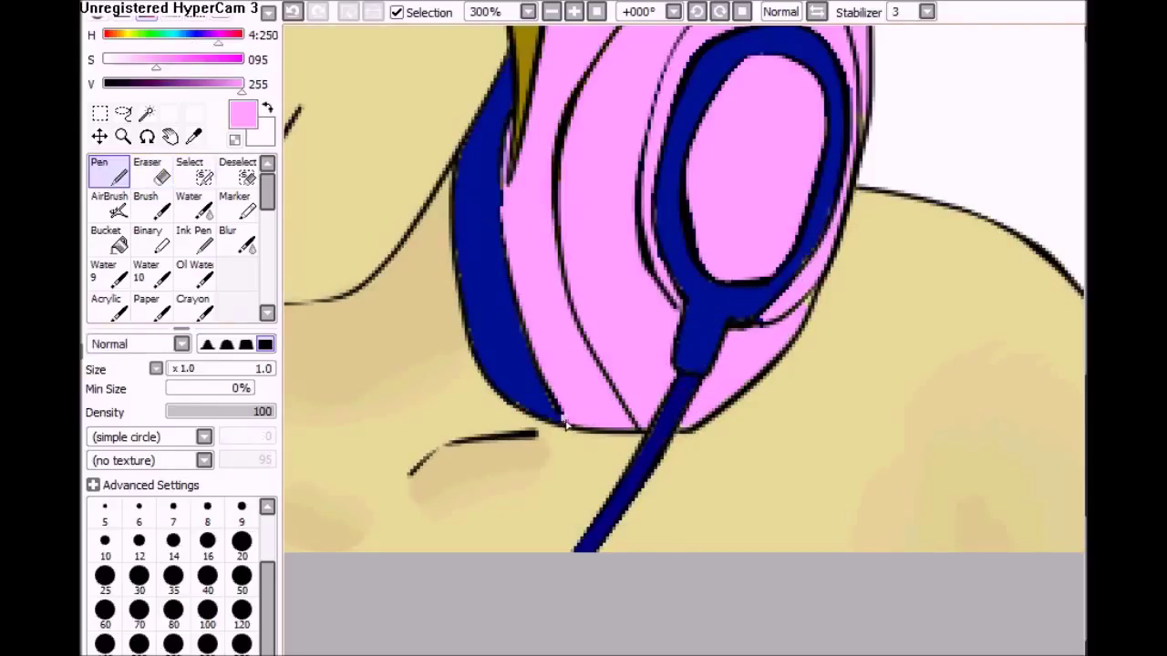
pyautogui.press('e')
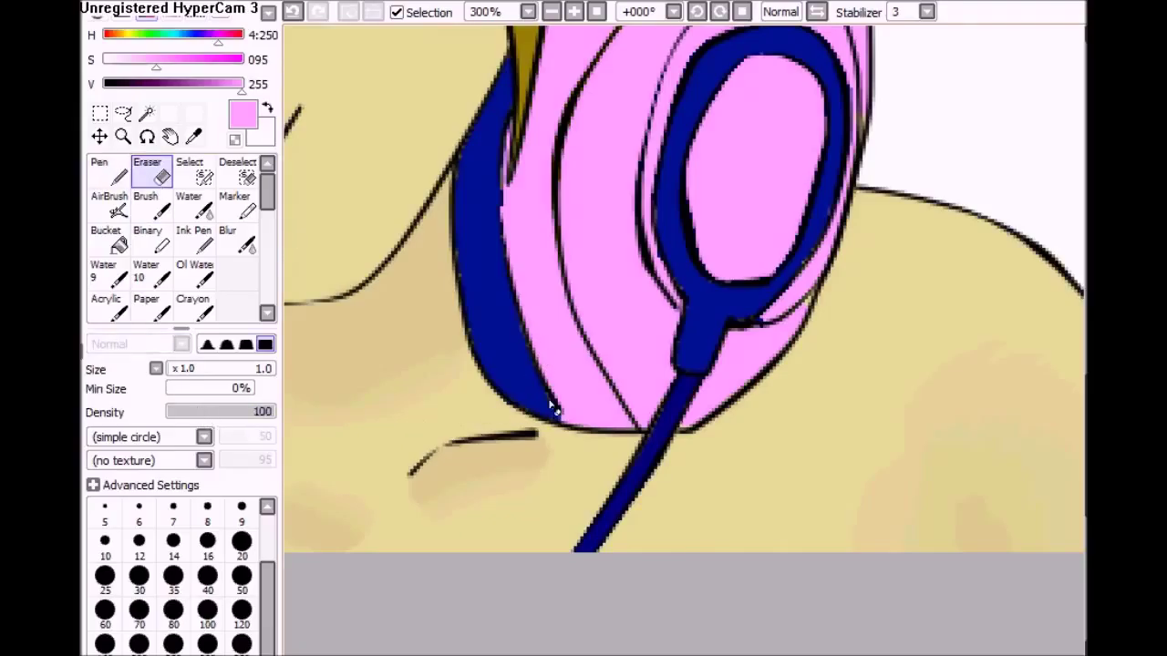
pyautogui.click(597, 14)
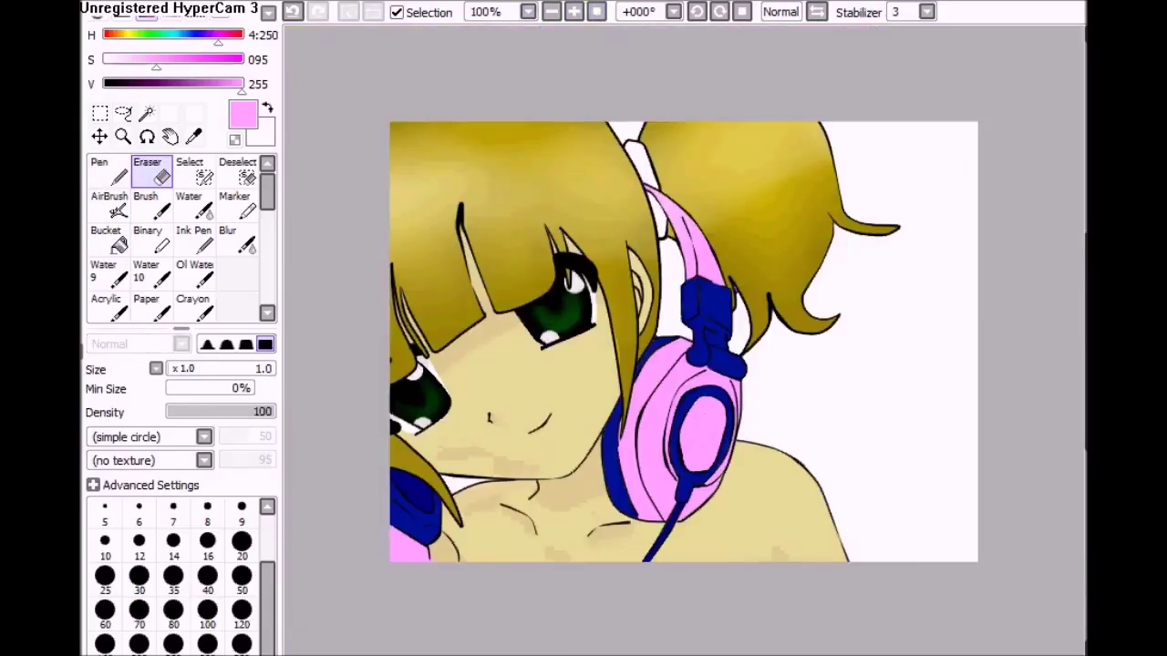
# - Paint the hair tie red (H 5:255, S 255, V 242) with the Pen at size 41
pyautogui.moveTo(439, 453); pyautogui.dragTo(490, 454)
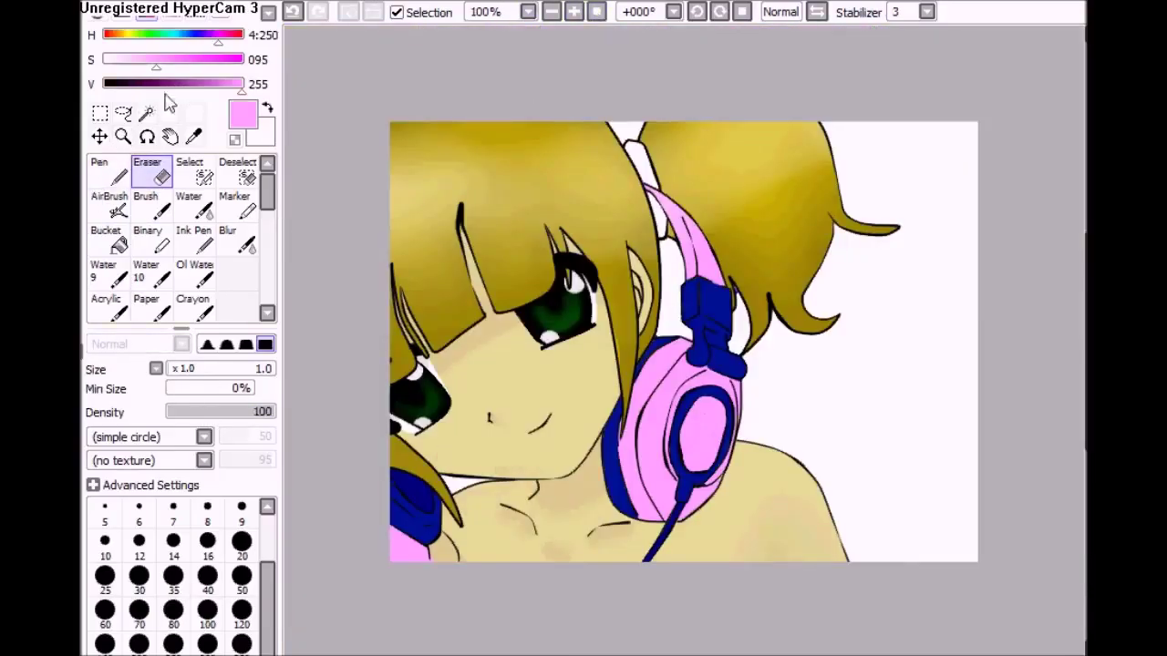
pyautogui.moveTo(201, 35); pyautogui.dragTo(243, 35)
pyautogui.moveTo(159, 59)
pyautogui.mouseDown()
pyautogui.moveTo(242, 59)
pyautogui.moveTo(235, 84)
pyautogui.mouseUp()
pyautogui.press('n')
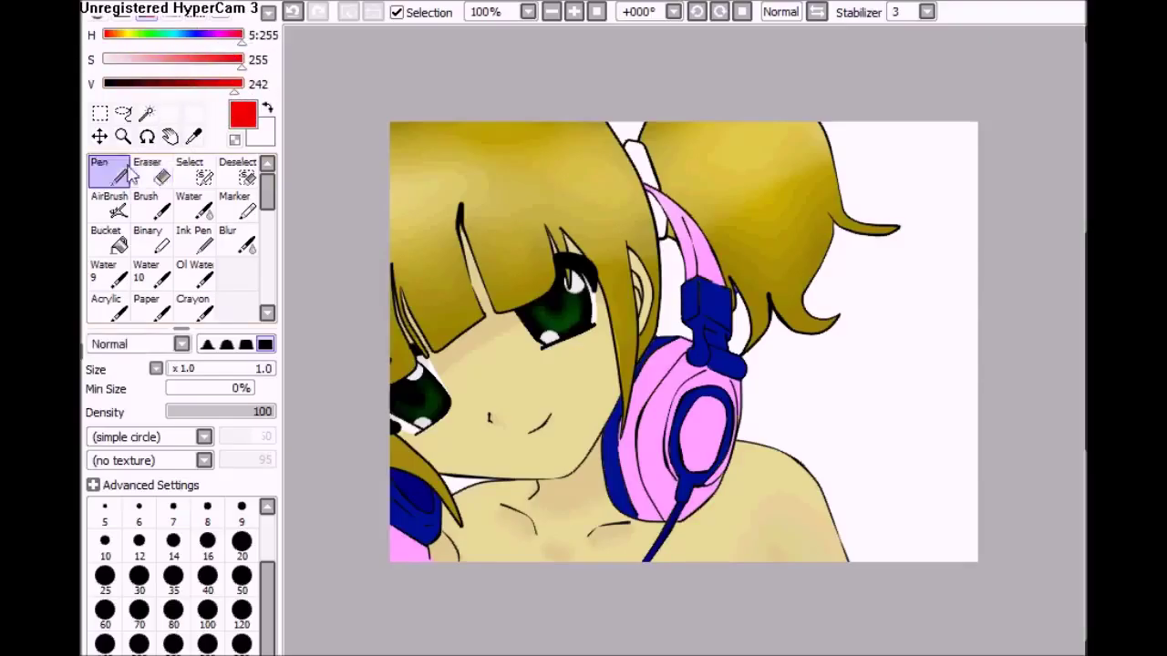
pyautogui.moveTo(631, 137)
pyautogui.mouseDown()
pyautogui.moveTo(658, 233)
pyautogui.moveTo(649, 218)
pyautogui.mouseUp()
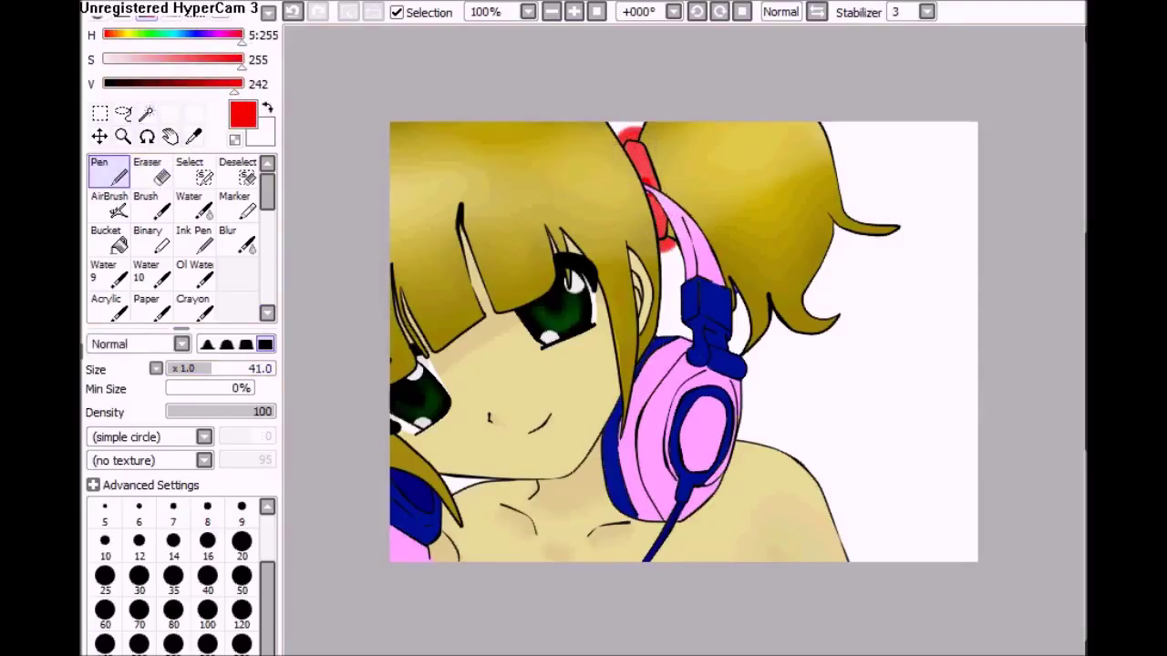
# - Select the gaps around the hair tie with the Magic Wand, erase the red overspill at size 64 and drop the selection
pyautogui.click(146, 112)
pyautogui.click(674, 273)
pyautogui.click(98, 175)
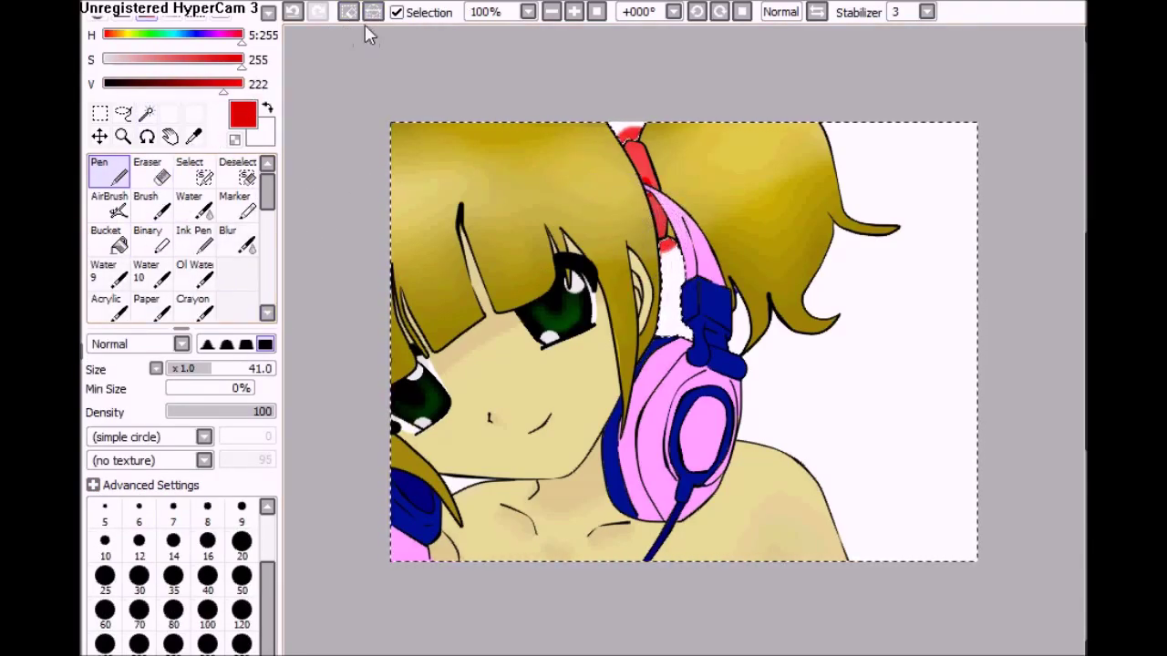
pyautogui.click(151, 177)
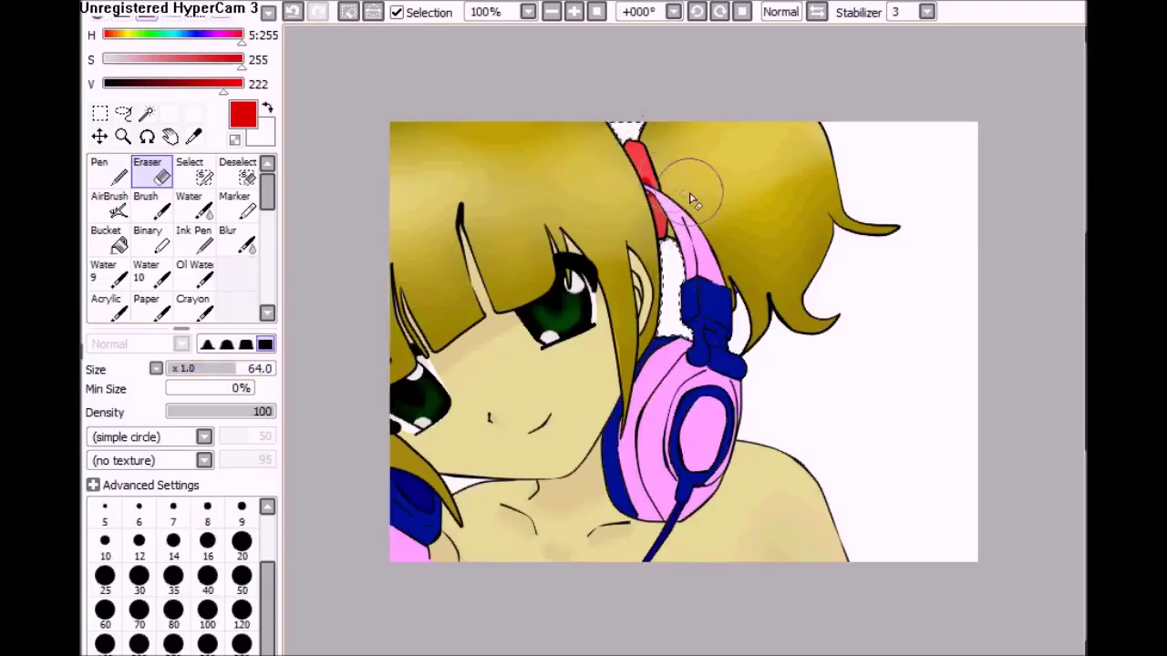
pyautogui.click(354, 13)
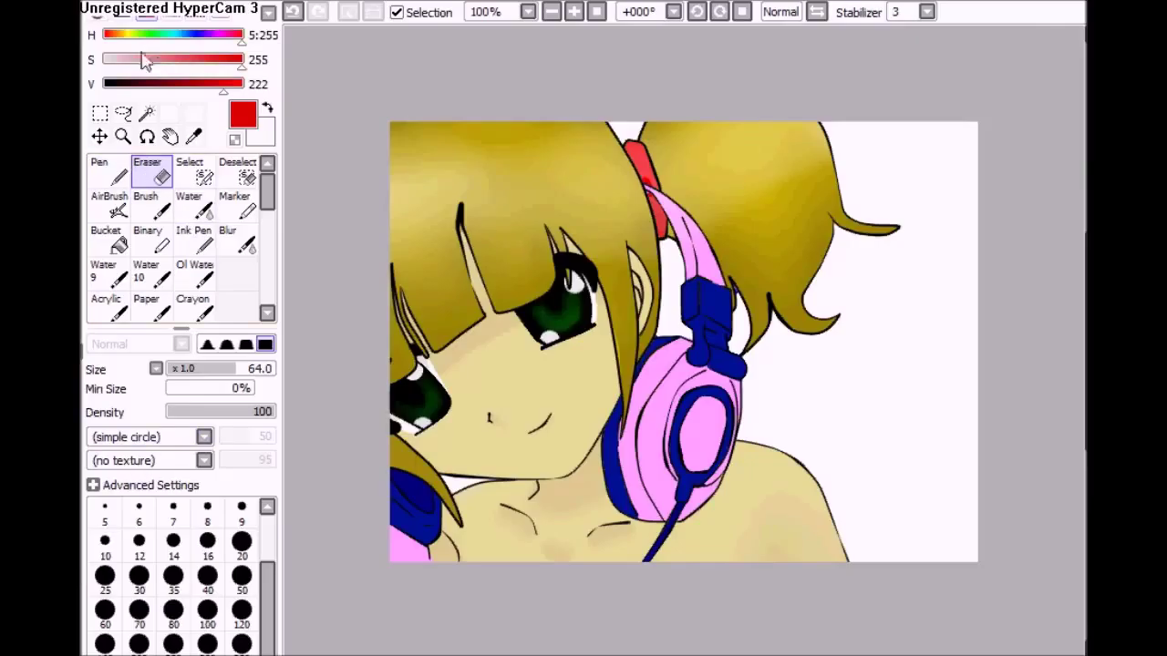
# - Paint a light grey garment (S 0, V 244) over the lower part of the right-hand shoulder with the Pen at size 41
pyautogui.moveTo(152, 57); pyautogui.dragTo(104, 59)
pyautogui.click(235, 84)
pyautogui.press('n')
pyautogui.moveTo(848, 538); pyautogui.dragTo(903, 520)
pyautogui.moveTo(820, 529)
pyautogui.mouseDown()
pyautogui.moveTo(763, 495)
pyautogui.moveTo(703, 563)
pyautogui.moveTo(656, 589)
pyautogui.moveTo(437, 581)
pyautogui.moveTo(336, 502)
pyautogui.mouseUp()
pyautogui.hotkey('ctrl', 'z')
pyautogui.hotkey('ctrl', 'y')
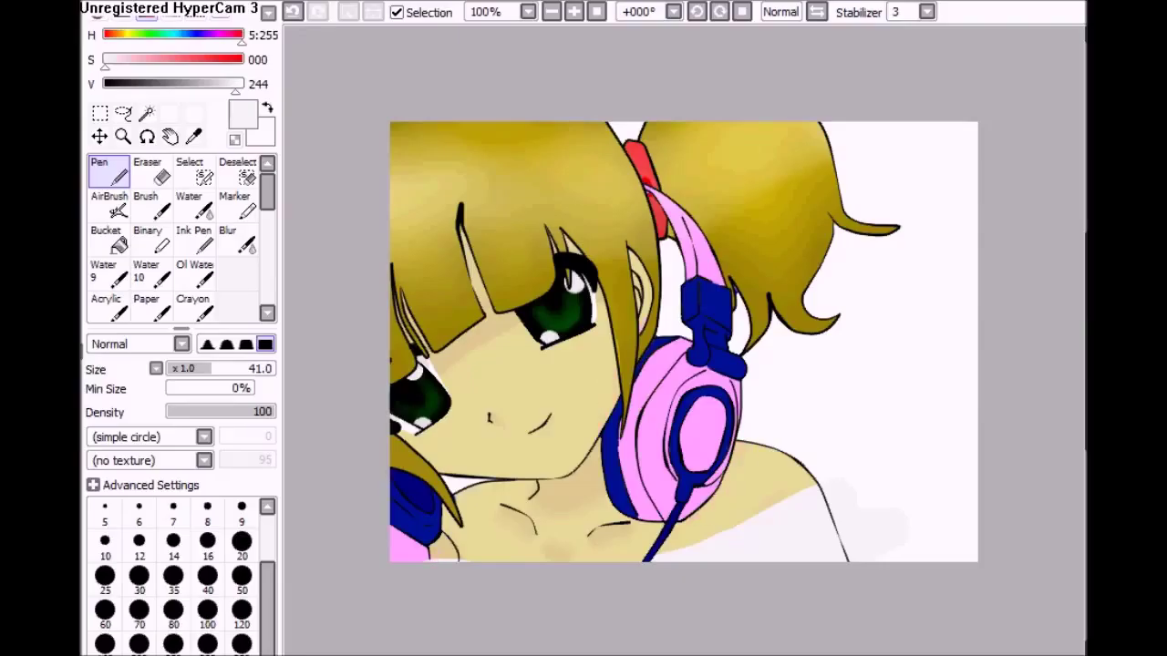
# - Replace the light grey garment paint with a curved neckline across the chest and shoulder, using Curve at size 3, and recolour it black (V 0)
pyautogui.click(292, 12)
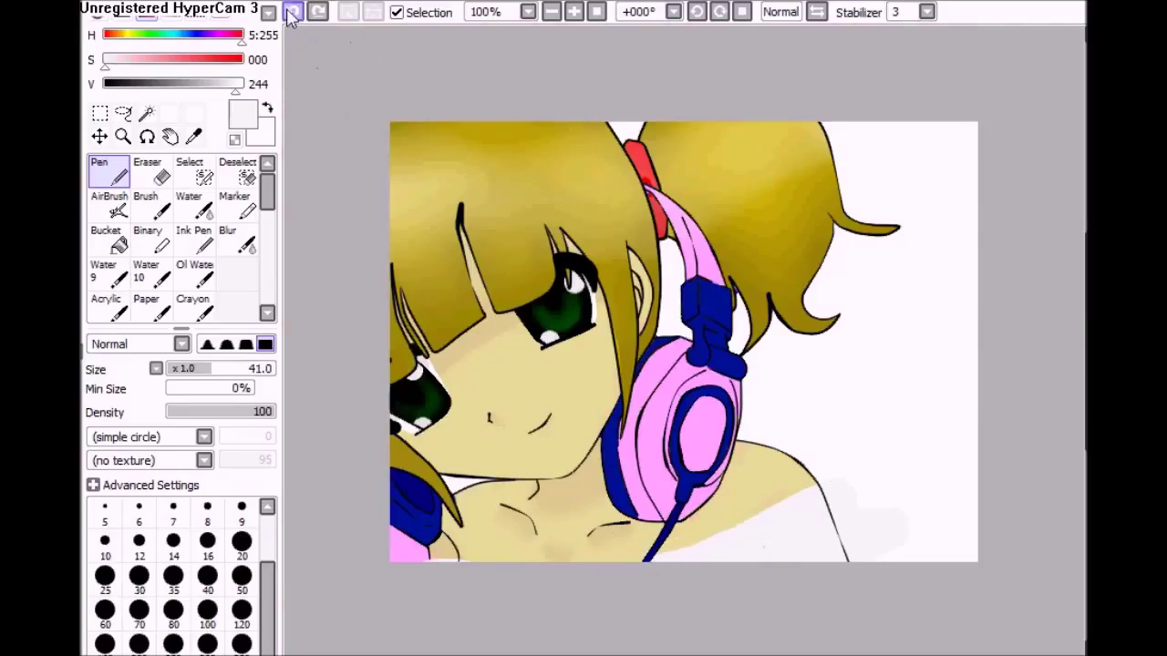
pyautogui.click(318, 12)
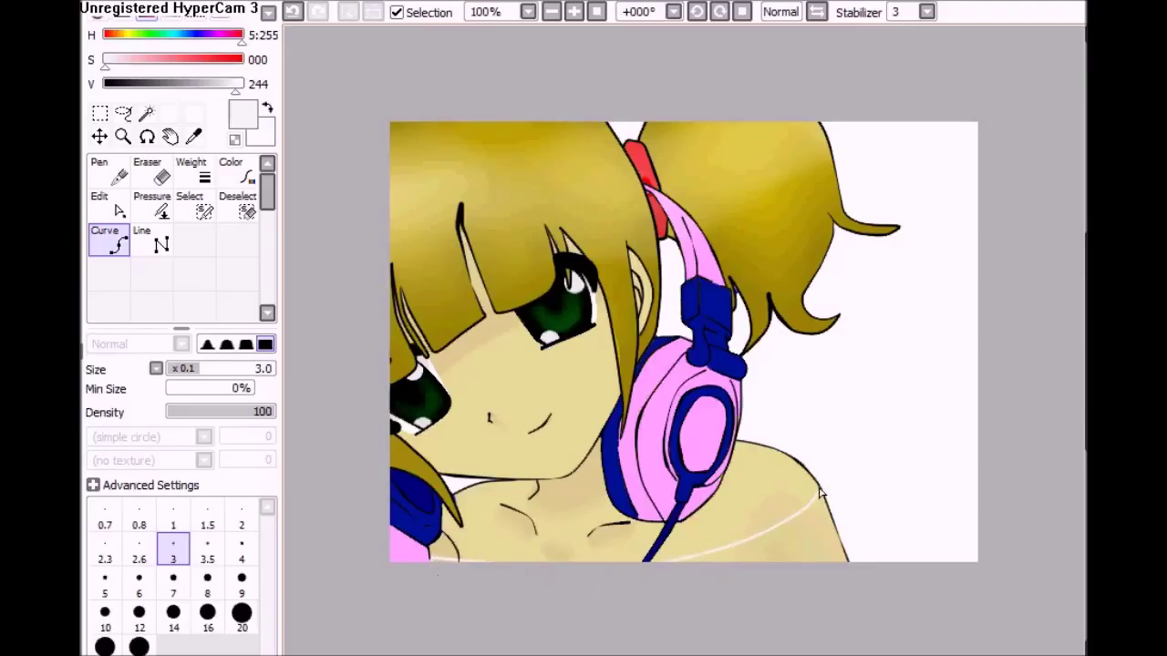
pyautogui.click(237, 171)
pyautogui.click(104, 83)
pyautogui.click(463, 560)
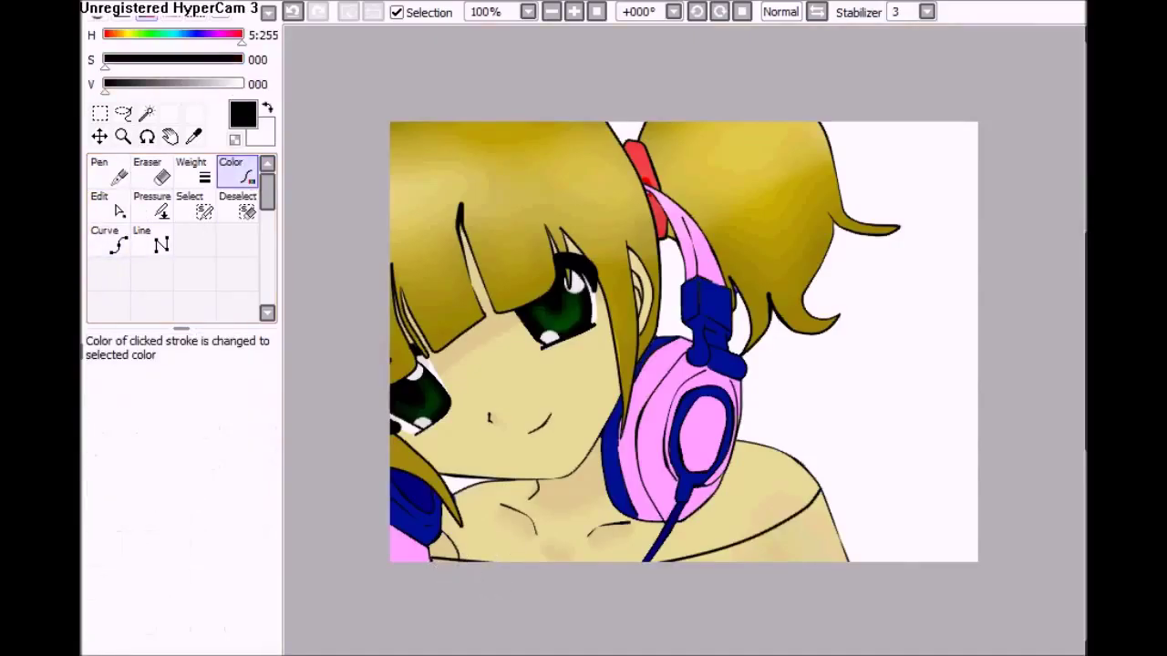
# - Paint the garment grey with darker shading (V 70) using the Pen at size 41, and blend the shading with Blur at size 16
pyautogui.press('w')
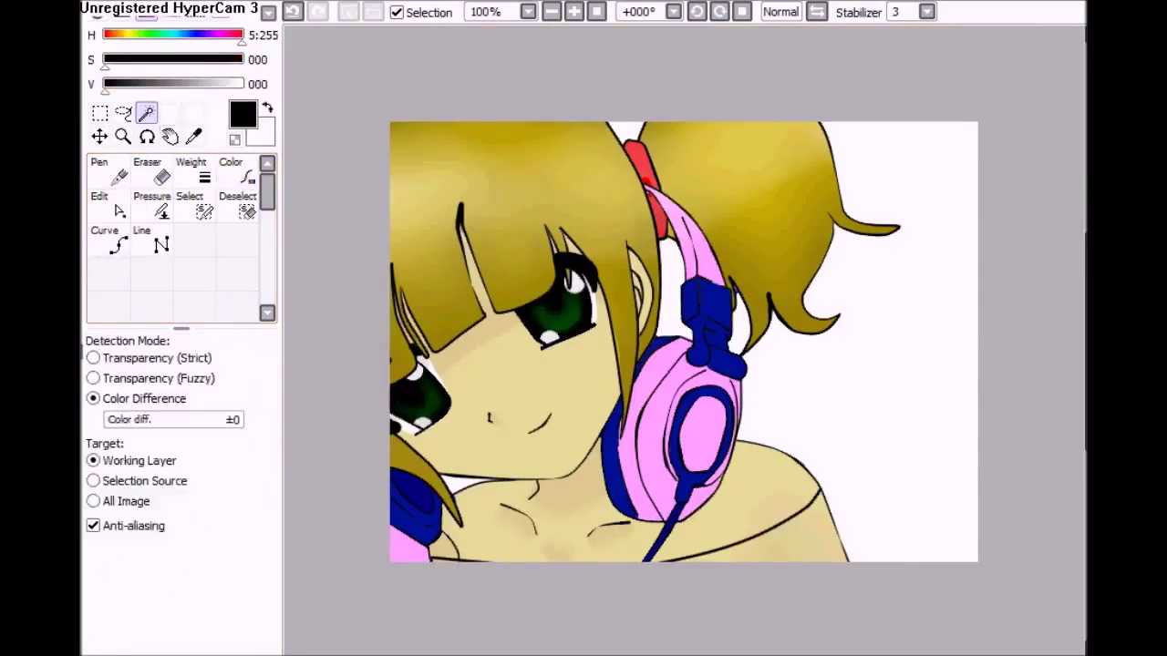
pyautogui.moveTo(169, 84)
pyautogui.mouseDown()
pyautogui.moveTo(128, 91)
pyautogui.moveTo(166, 84)
pyautogui.mouseUp()
pyautogui.moveTo(420, 555)
pyautogui.mouseDown()
pyautogui.moveTo(560, 575)
pyautogui.moveTo(749, 570)
pyautogui.mouseUp()
pyautogui.click(142, 84)
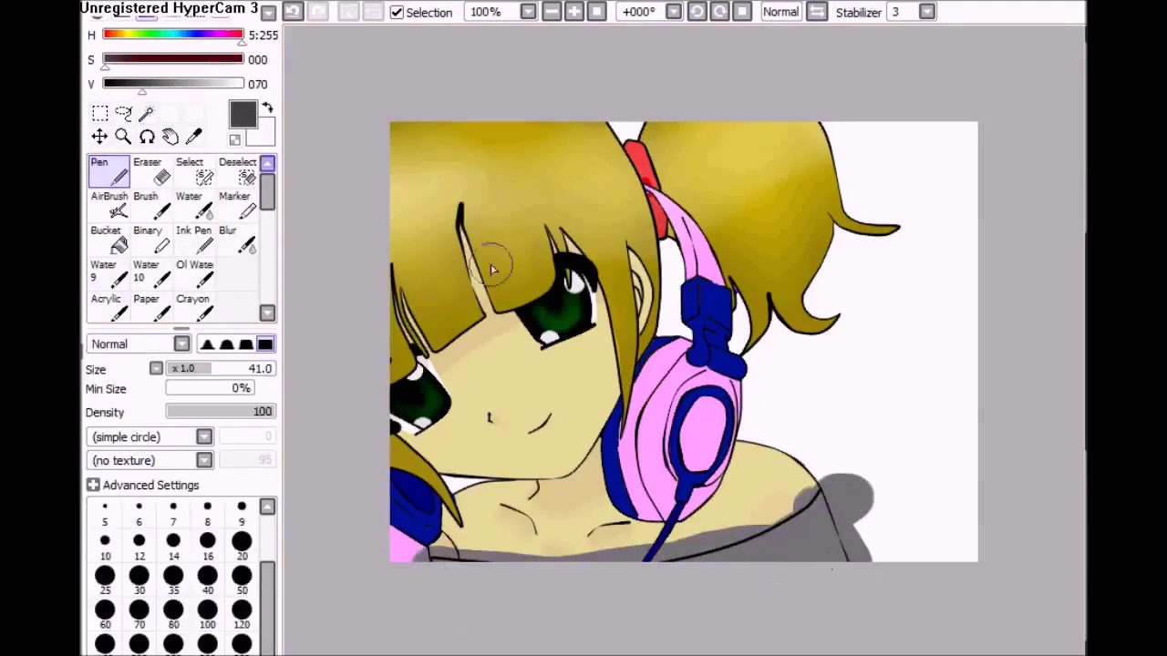
pyautogui.moveTo(876, 547); pyautogui.dragTo(843, 545)
pyautogui.click(234, 239)
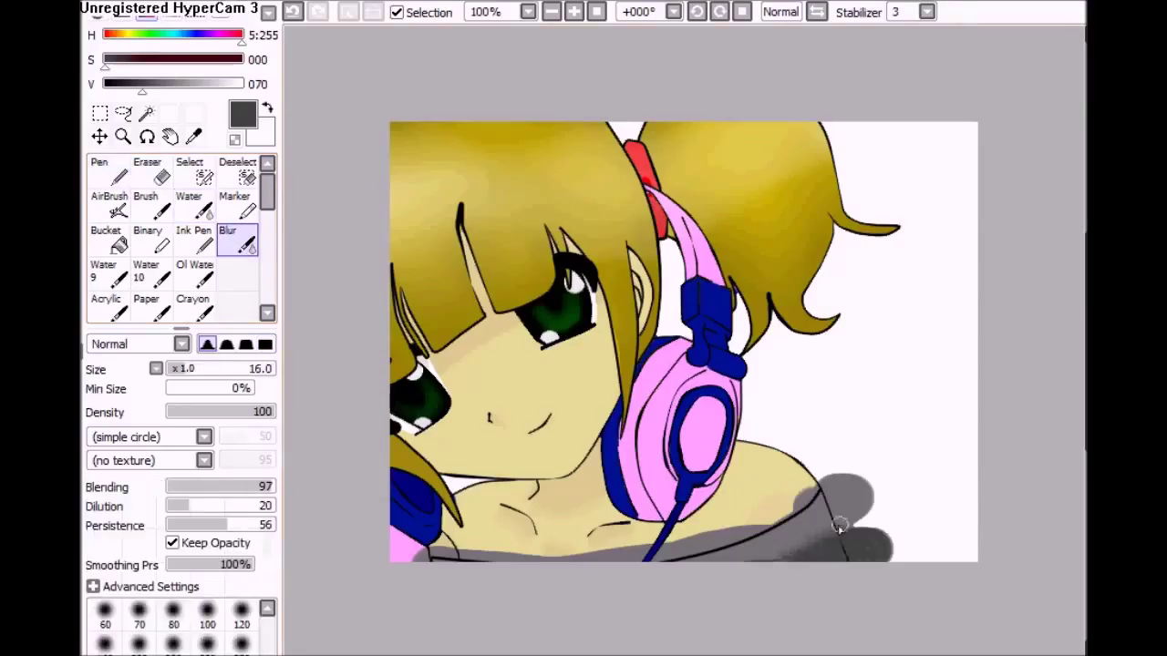
pyautogui.moveTo(873, 497); pyautogui.dragTo(862, 547)
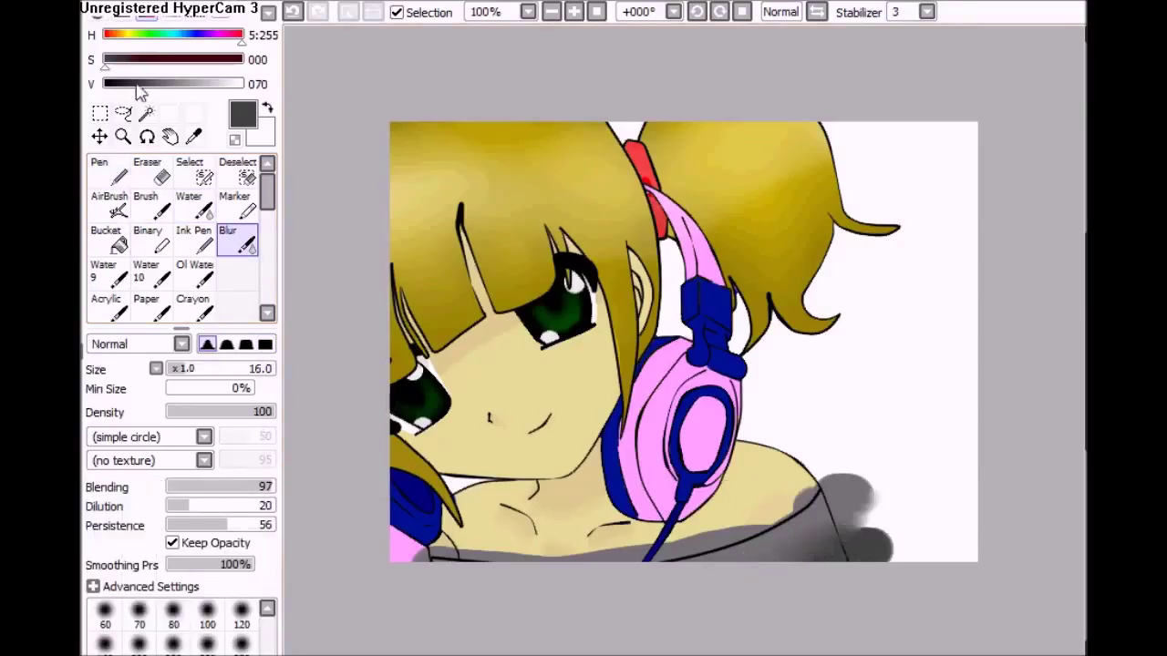
# - Select the background, shoulder and neck areas outside the garment with the Magic Wand and erase the grey overspill at size 64
pyautogui.click(146, 112)
pyautogui.click(912, 273)
pyautogui.click(774, 492)
pyautogui.click(547, 538)
pyautogui.click(424, 554)
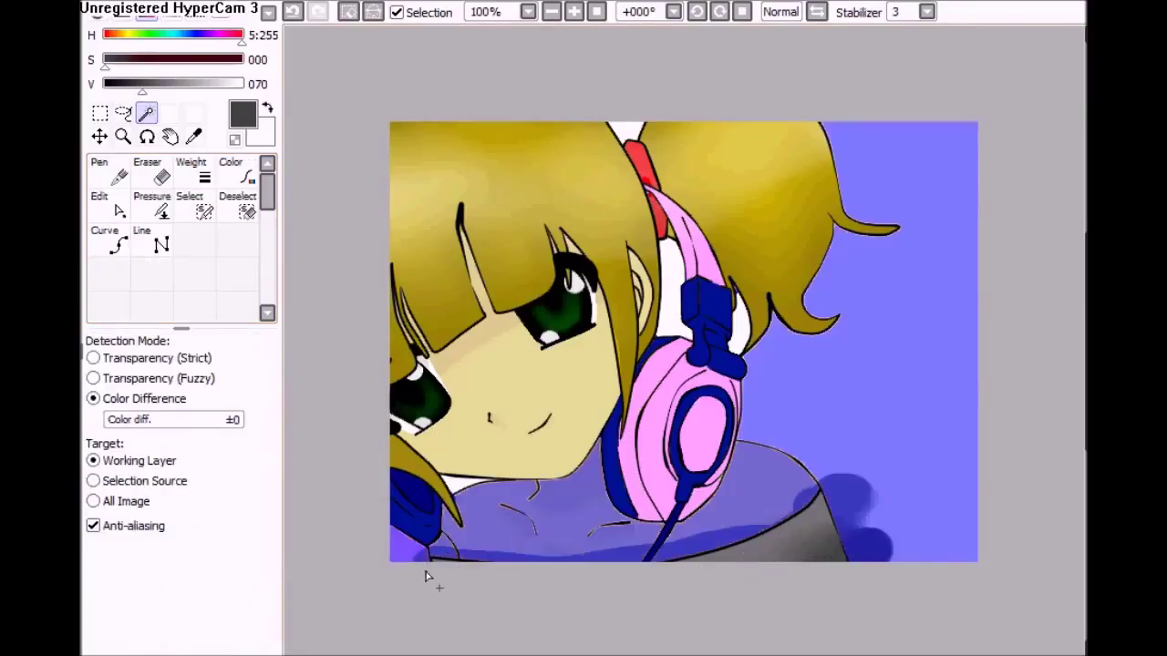
pyautogui.click(146, 173)
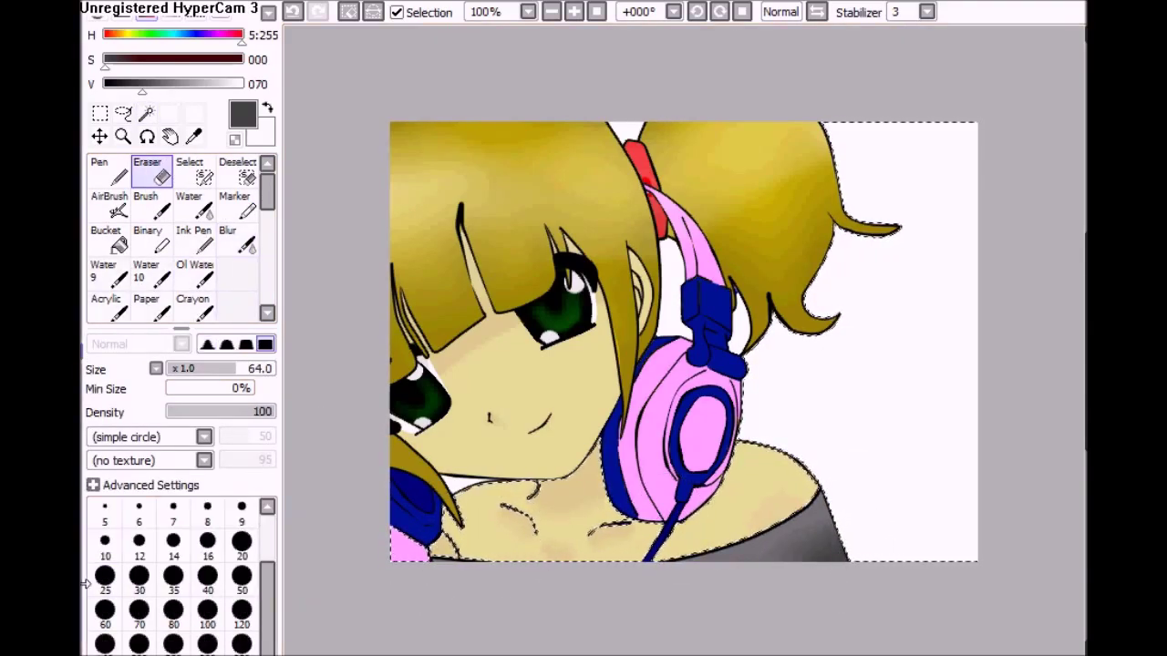
# - Paint trial strokes of dark grey and red (H 0:012, S 162, V 234) across the background beside the ponytail with the Pen at size 41
pyautogui.click(118, 178)
pyautogui.click(109, 34)
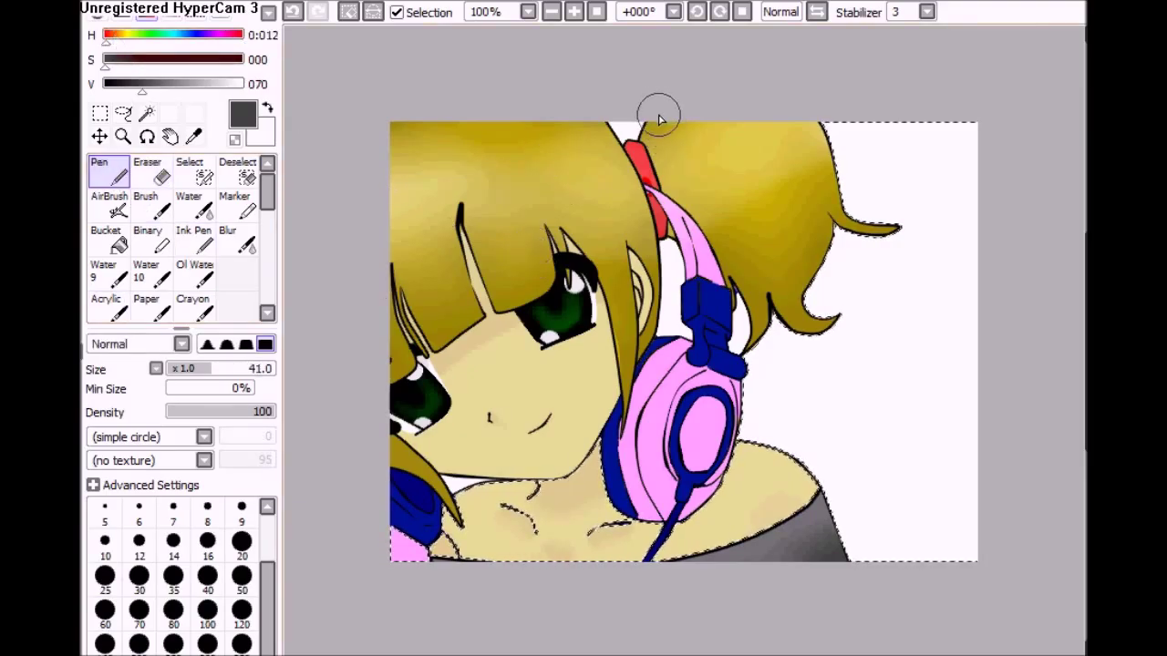
pyautogui.moveTo(939, 467); pyautogui.dragTo(841, 326)
pyautogui.click(551, 11)
pyautogui.moveTo(132, 59)
pyautogui.mouseDown()
pyautogui.moveTo(193, 64)
pyautogui.moveTo(231, 88)
pyautogui.mouseUp()
pyautogui.moveTo(870, 275)
pyautogui.mouseDown()
pyautogui.moveTo(866, 214)
pyautogui.moveTo(889, 305)
pyautogui.mouseUp()
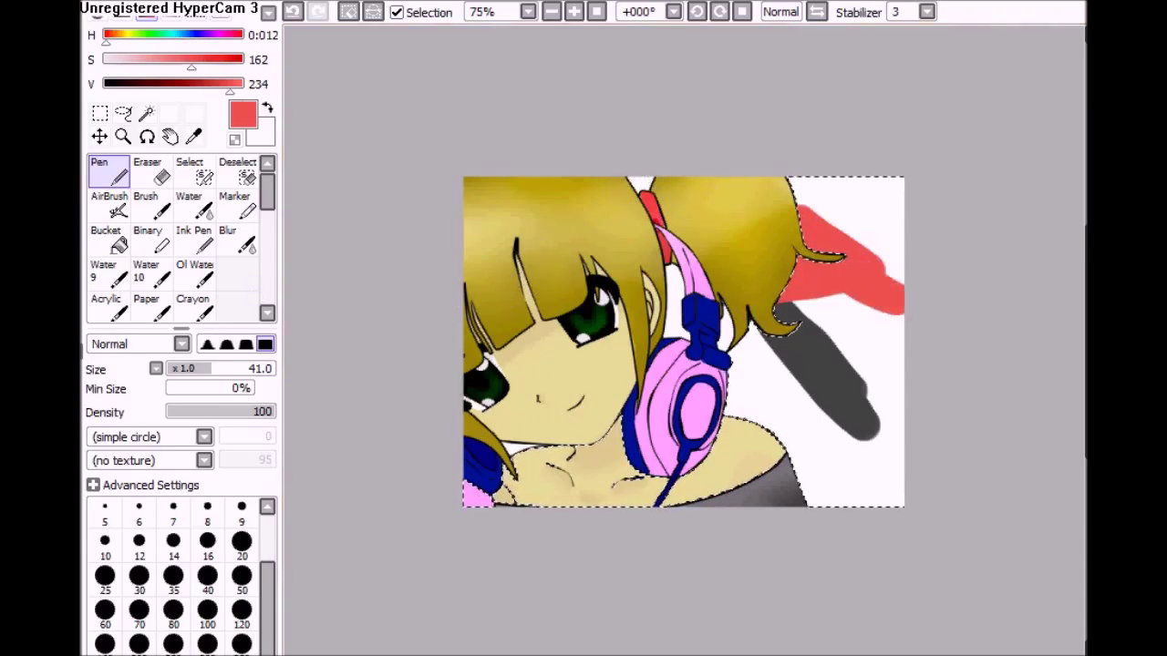
pyautogui.hotkey('ctrl', 'z')
pyautogui.hotkey('ctrl', 'y')
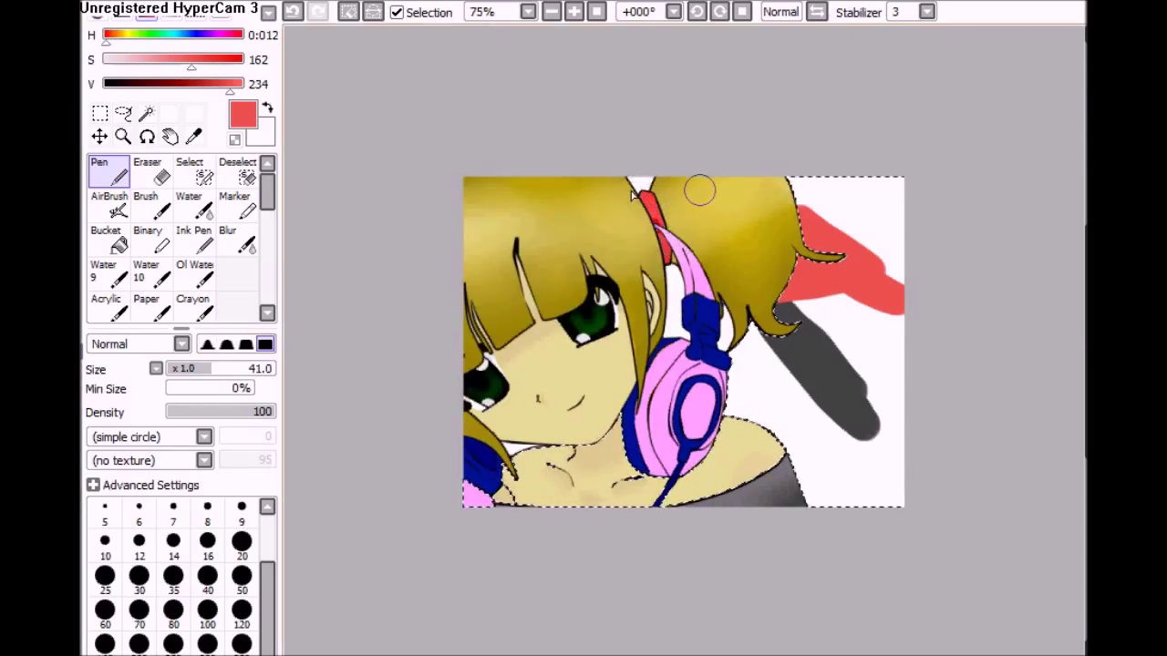
# - Drop the selection, extend the red over the background's upper corner and erase all the trial background colour
pyautogui.scroll(-2, 684, 274)
pyautogui.hotkey('ctrl', 'd')
pyautogui.moveTo(889, 110)
pyautogui.mouseDown()
pyautogui.moveTo(792, 75)
pyautogui.moveTo(842, 132)
pyautogui.mouseUp()
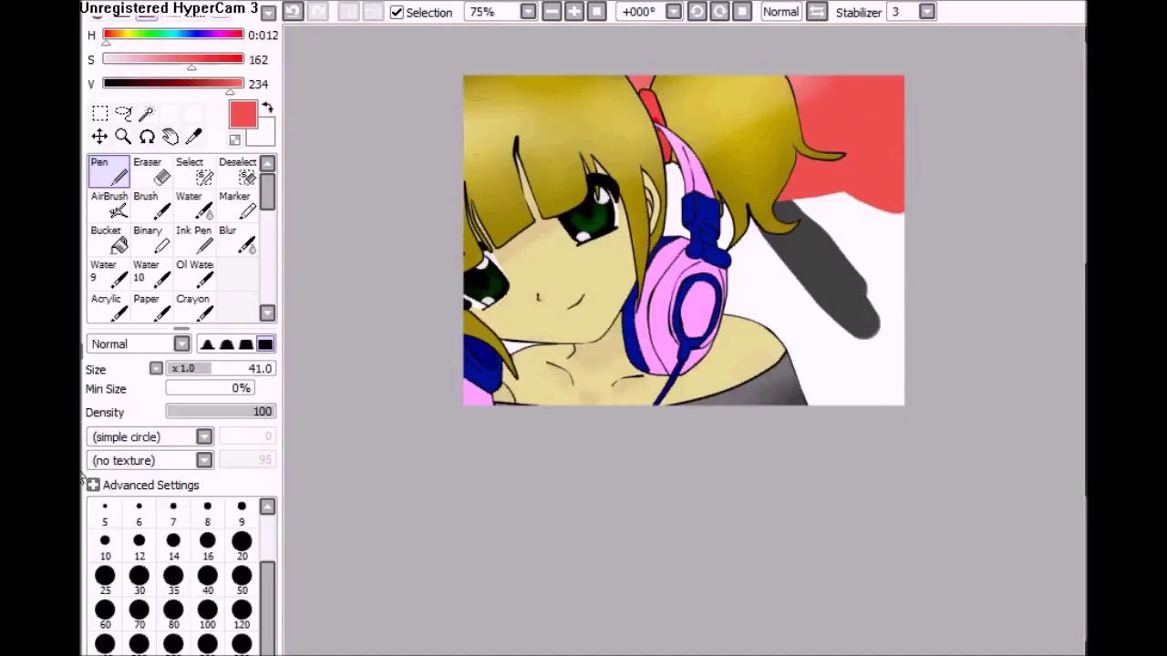
pyautogui.press('e')
pyautogui.moveTo(612, 52)
pyautogui.mouseDown()
pyautogui.moveTo(756, 176)
pyautogui.moveTo(725, 246)
pyautogui.mouseUp()
# - Paint diagonal red, orange (H 0:132), yellow and green (H 1:212) bands across the background with the Pen at size 100
pyautogui.press('n')
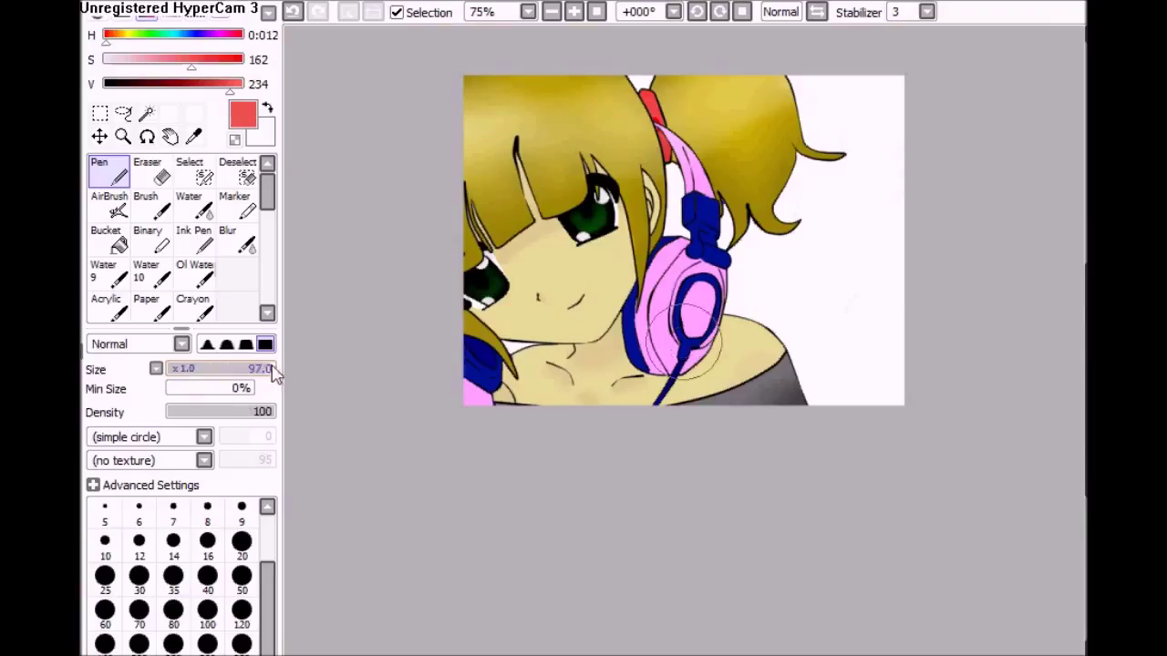
pyautogui.click(207, 612)
pyautogui.moveTo(916, 164); pyautogui.dragTo(835, 39)
pyautogui.click(117, 36)
pyautogui.moveTo(821, 182); pyautogui.dragTo(774, 125)
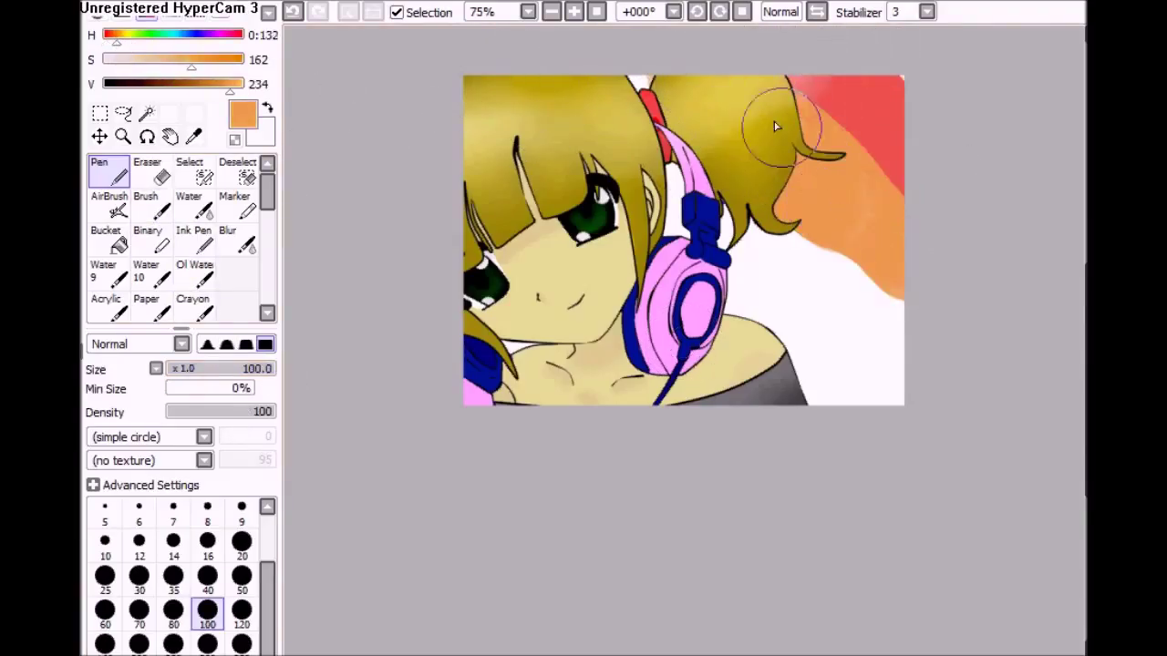
pyautogui.click(125, 36)
pyautogui.moveTo(629, 96)
pyautogui.mouseDown()
pyautogui.moveTo(833, 282)
pyautogui.moveTo(875, 350)
pyautogui.mouseUp()
pyautogui.click(146, 36)
pyautogui.moveTo(636, 232)
pyautogui.mouseDown()
pyautogui.moveTo(771, 349)
pyautogui.moveTo(731, 296)
pyautogui.moveTo(922, 447)
pyautogui.mouseUp()
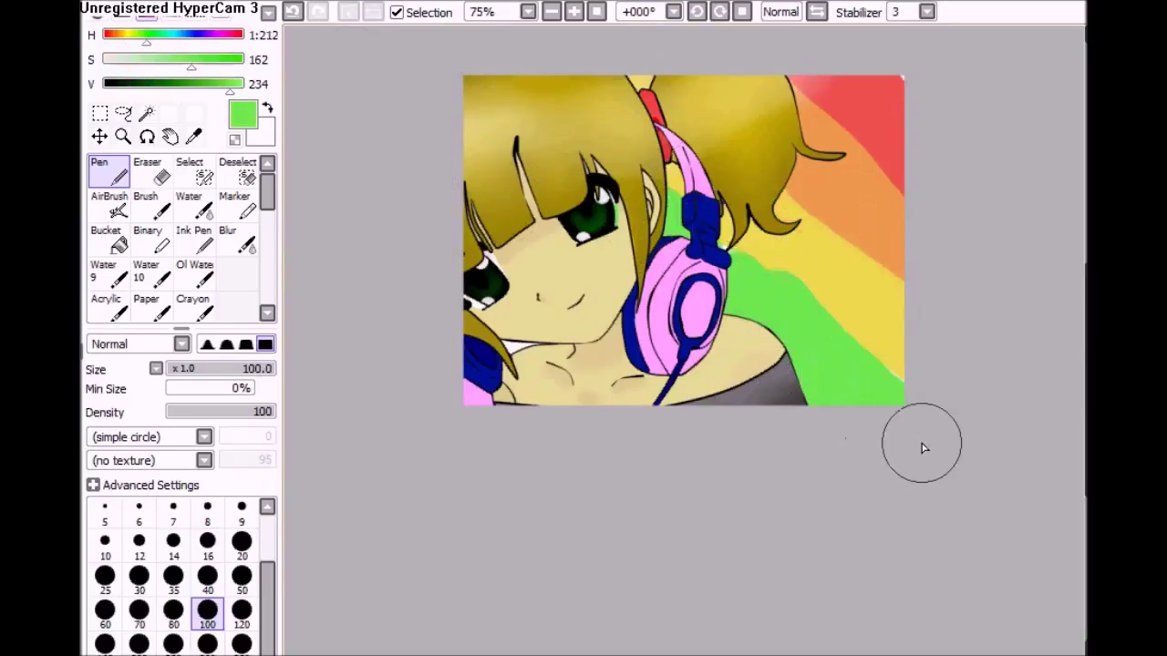
# - Fill the background gap under the chin with pink (H 5:100) using the Pen at size 100 and erase the overspill on the partly visible eye
pyautogui.click(149, 169)
pyautogui.click(108, 172)
pyautogui.click(197, 35)
pyautogui.click(230, 35)
pyautogui.moveTo(483, 343); pyautogui.dragTo(443, 391)
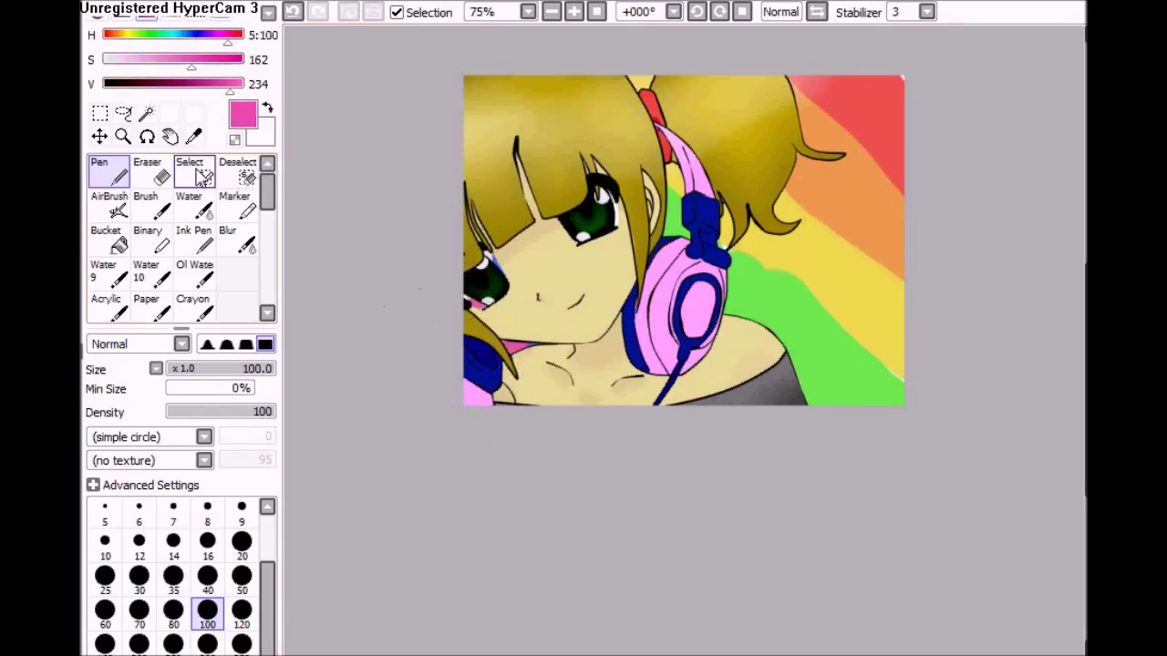
pyautogui.click(148, 169)
# - Sample the background red, blend the rainbow bands with Blur at size 49, set its size to 100 and fade the background to pale pastels
pyautogui.click(115, 34)
pyautogui.keyDown('alt'); pyautogui.click(875, 103); pyautogui.keyUp('alt')
pyautogui.click(107, 171)
pyautogui.click(237, 239)
pyautogui.moveTo(790, 112); pyautogui.dragTo(906, 403)
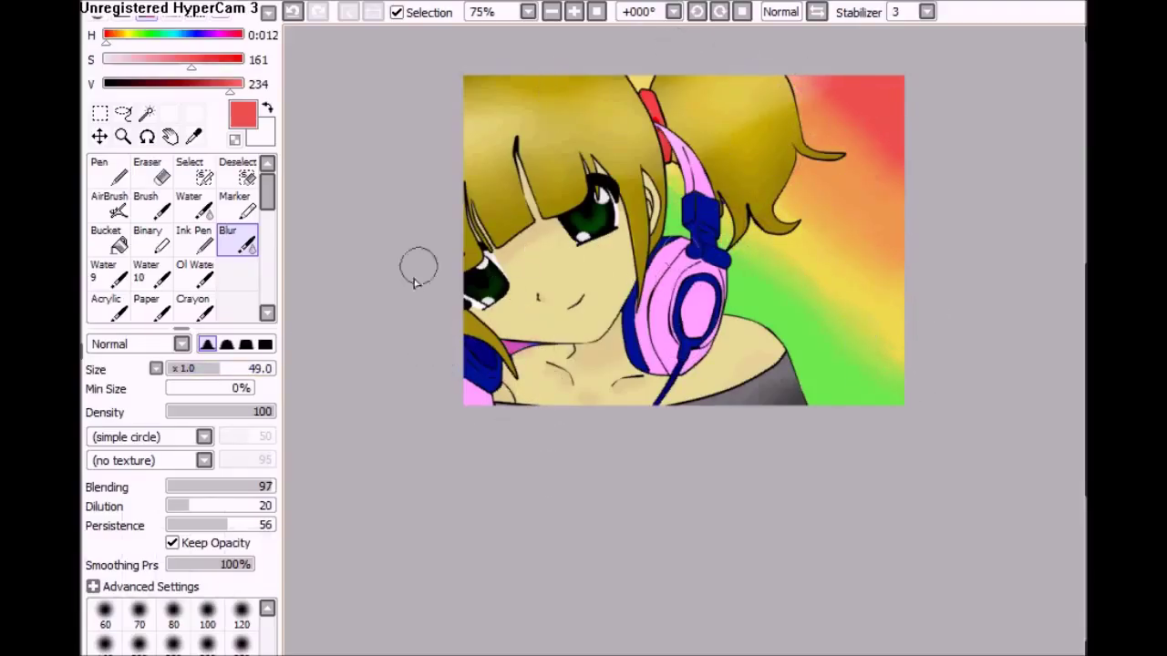
pyautogui.click(207, 617)
pyautogui.hotkey('ctrl', 'z')
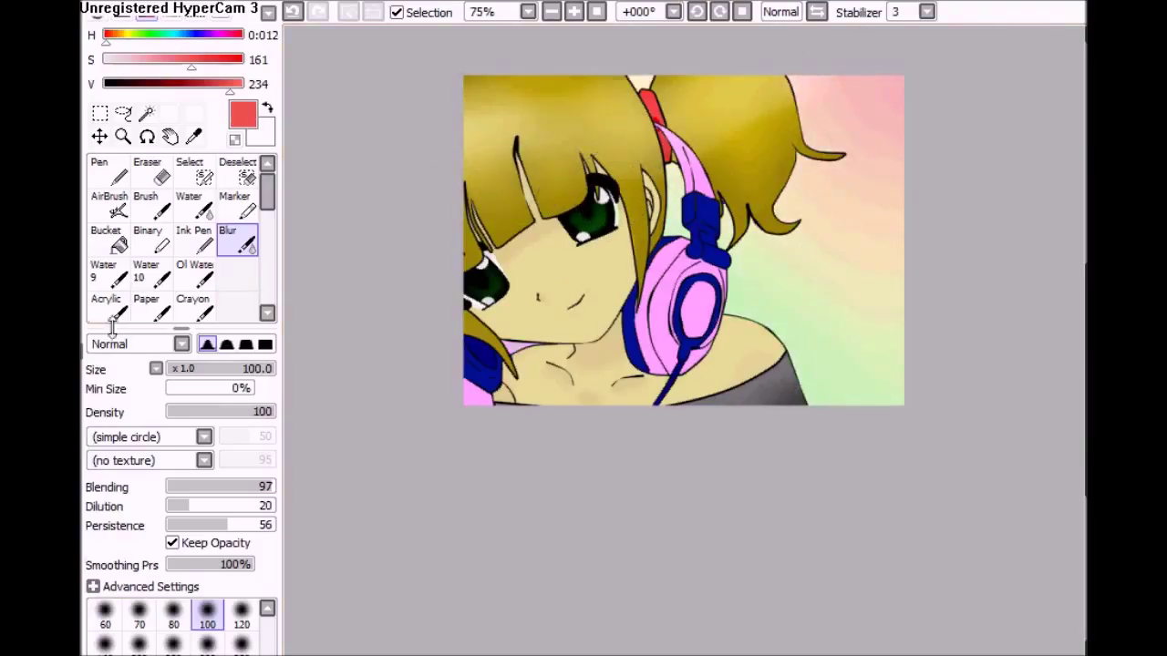
# - Darken the colour to near-black (V 12), set the Blur size to 28 and switch to the Pen
pyautogui.click(110, 84)
pyautogui.moveTo(255, 368); pyautogui.dragTo(203, 368)
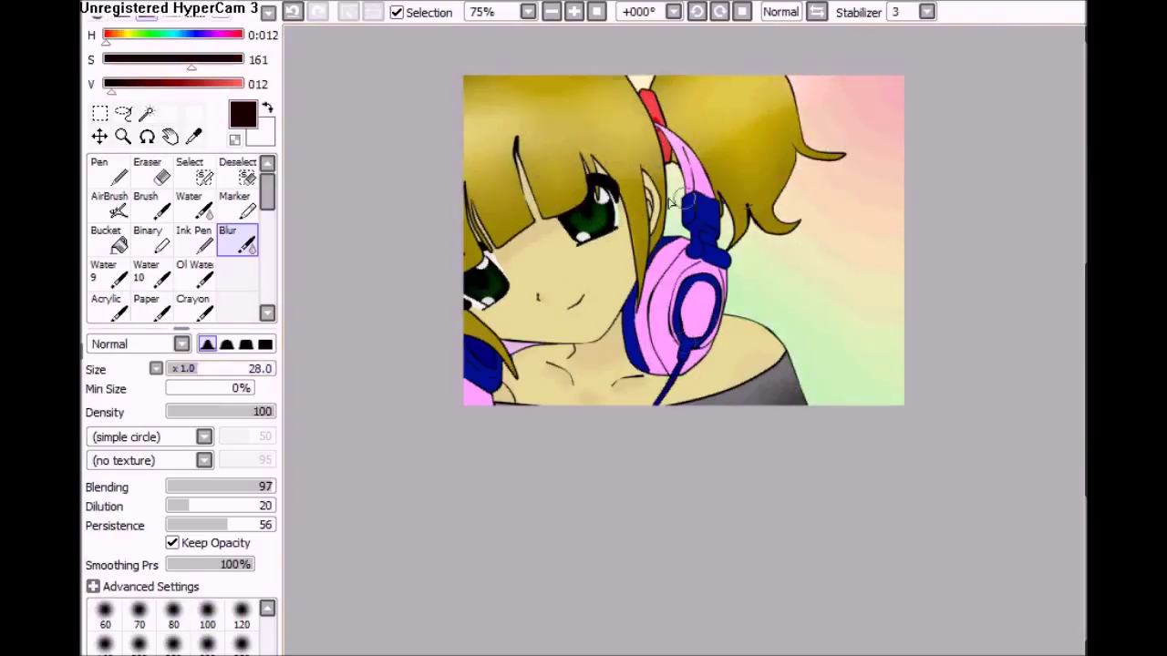
pyautogui.press('n')
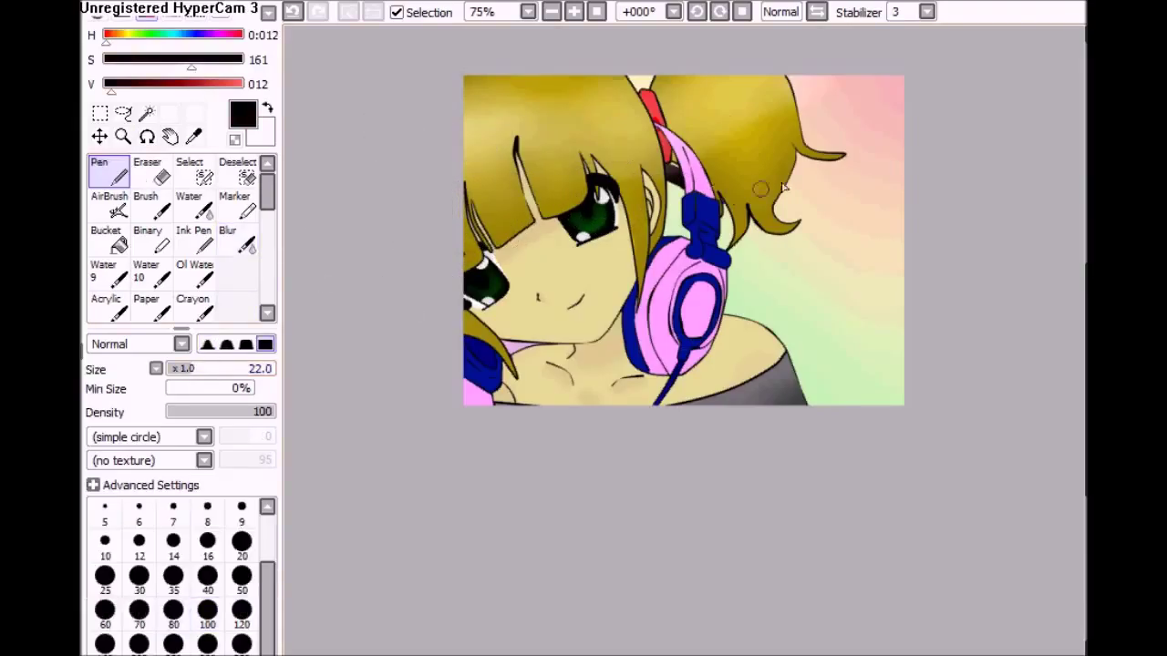
# - Paint four wavy black lines across the background beside the girl with the Pen at size 22
pyautogui.moveTo(912, 137); pyautogui.dragTo(782, 191)
pyautogui.moveTo(911, 203); pyautogui.dragTo(725, 278)
pyautogui.moveTo(911, 301); pyautogui.dragTo(789, 369)
pyautogui.moveTo(916, 365); pyautogui.dragTo(832, 406)
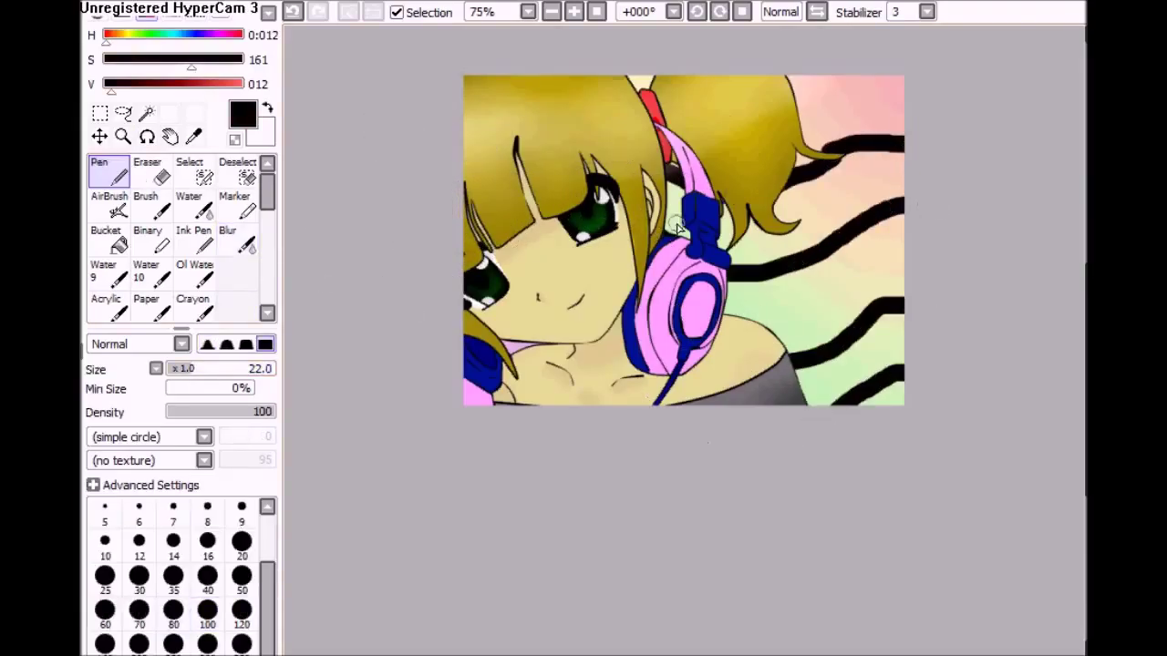
# - Smudge the uppermost black line with Blur at size 28 and erase all the black background lines with the Eraser at size 64
pyautogui.press('b')
pyautogui.moveTo(903, 109); pyautogui.dragTo(797, 136)
pyautogui.moveTo(902, 155); pyautogui.dragTo(784, 187)
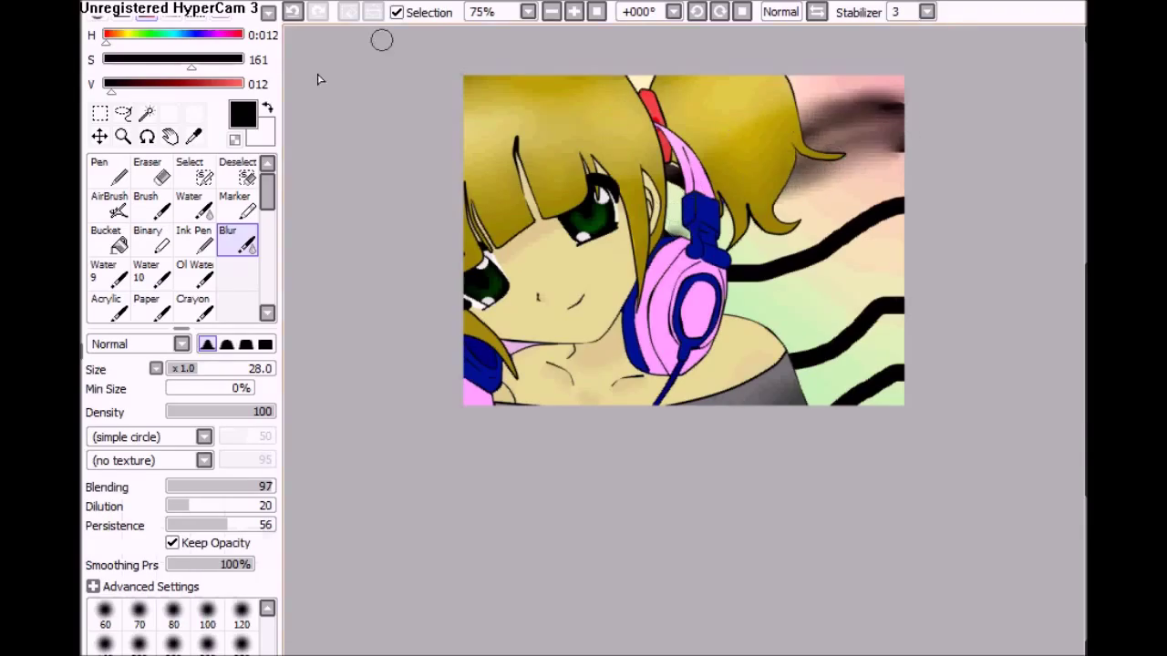
pyautogui.moveTo(902, 118); pyautogui.dragTo(784, 182)
pyautogui.press('e')
pyautogui.moveTo(821, 355); pyautogui.dragTo(821, 226)
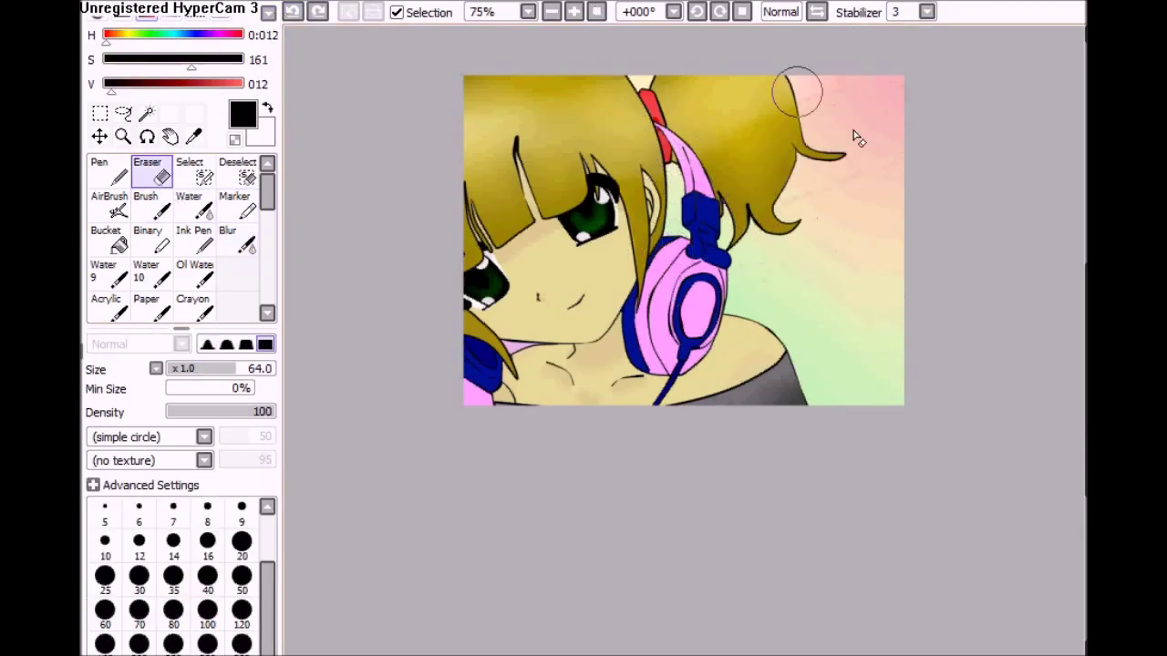
pyautogui.press('n')
pyautogui.press('e')
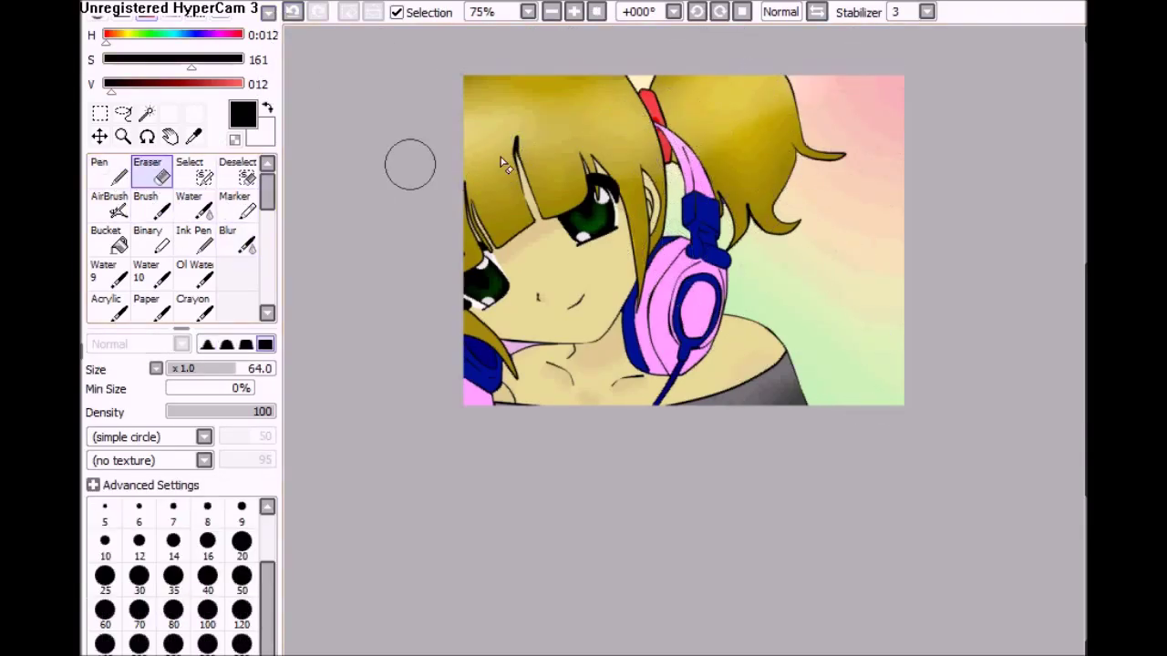
# - Paint black patches around the hair tie, ponytail curls, ear cup and shoulder background with the Pen at size 41, and soften them with Blur at size 28
pyautogui.press('n')
pyautogui.click(213, 369)
pyautogui.moveTo(825, 146); pyautogui.dragTo(784, 208)
pyautogui.moveTo(675, 164); pyautogui.dragTo(729, 223)
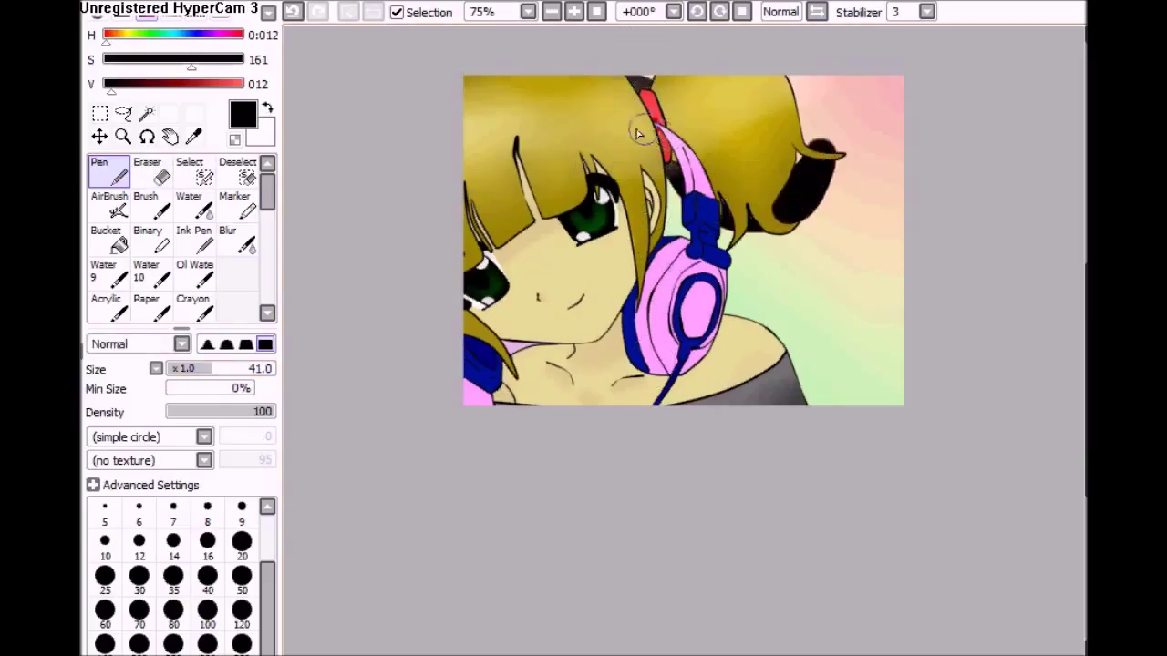
pyautogui.moveTo(839, 174); pyautogui.dragTo(787, 219)
pyautogui.moveTo(902, 251)
pyautogui.mouseDown()
pyautogui.moveTo(784, 337)
pyautogui.moveTo(875, 265)
pyautogui.mouseUp()
pyautogui.moveTo(903, 310); pyautogui.dragTo(774, 374)
pyautogui.moveTo(821, 132)
pyautogui.mouseDown()
pyautogui.moveTo(830, 205)
pyautogui.moveTo(750, 222)
pyautogui.mouseUp()
pyautogui.click(737, 295)
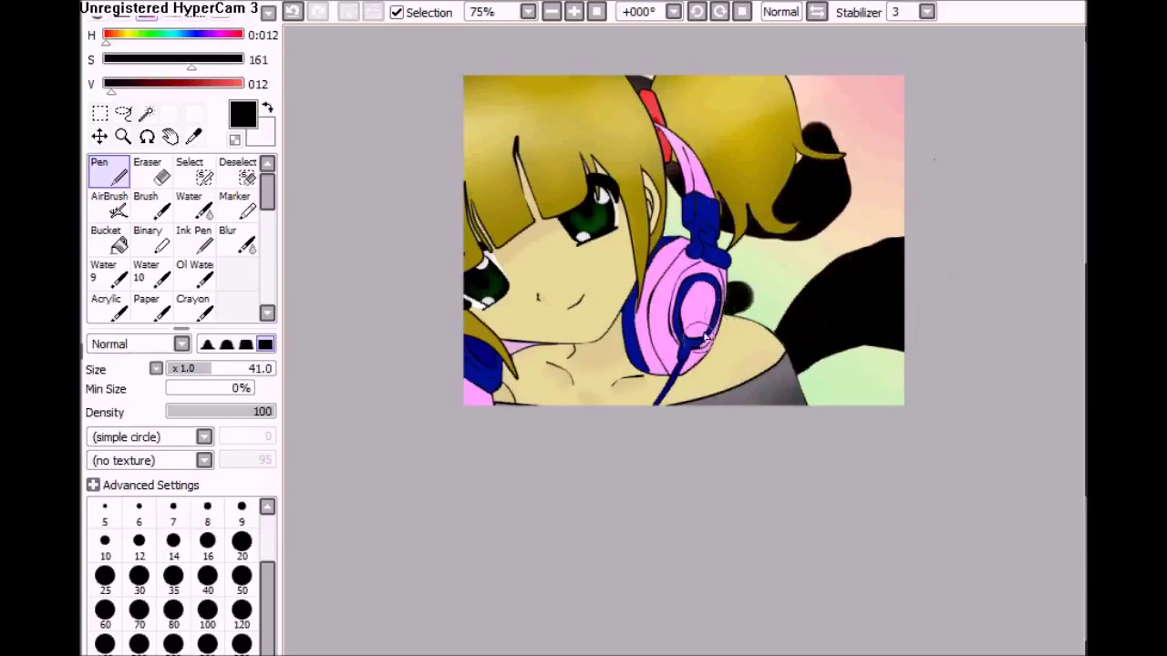
pyautogui.click(237, 239)
pyautogui.moveTo(916, 239)
pyautogui.mouseDown()
pyautogui.moveTo(784, 310)
pyautogui.moveTo(791, 328)
pyautogui.moveTo(740, 294)
pyautogui.moveTo(726, 233)
pyautogui.moveTo(851, 161)
pyautogui.moveTo(785, 191)
pyautogui.mouseUp()
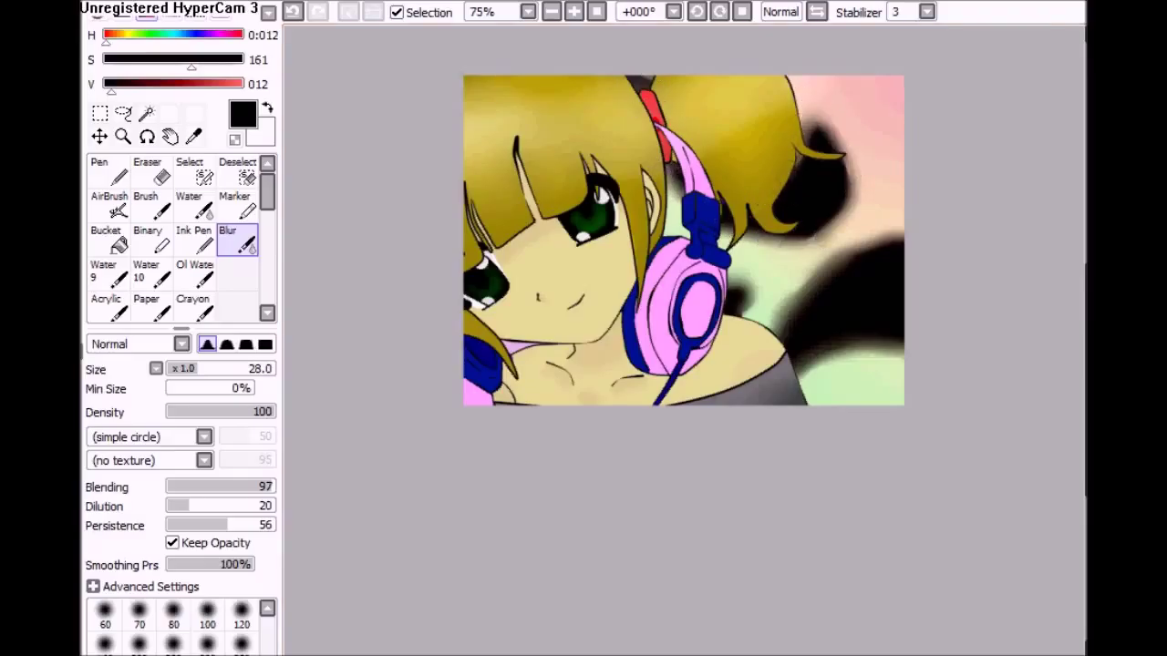
# - Compare different looks for the rainbow background behind the black patches and keep a slightly stronger pastel tint
pyautogui.moveTo(802, 182); pyautogui.dragTo(880, 100)
pyautogui.hotkey('ctrl', 'z')
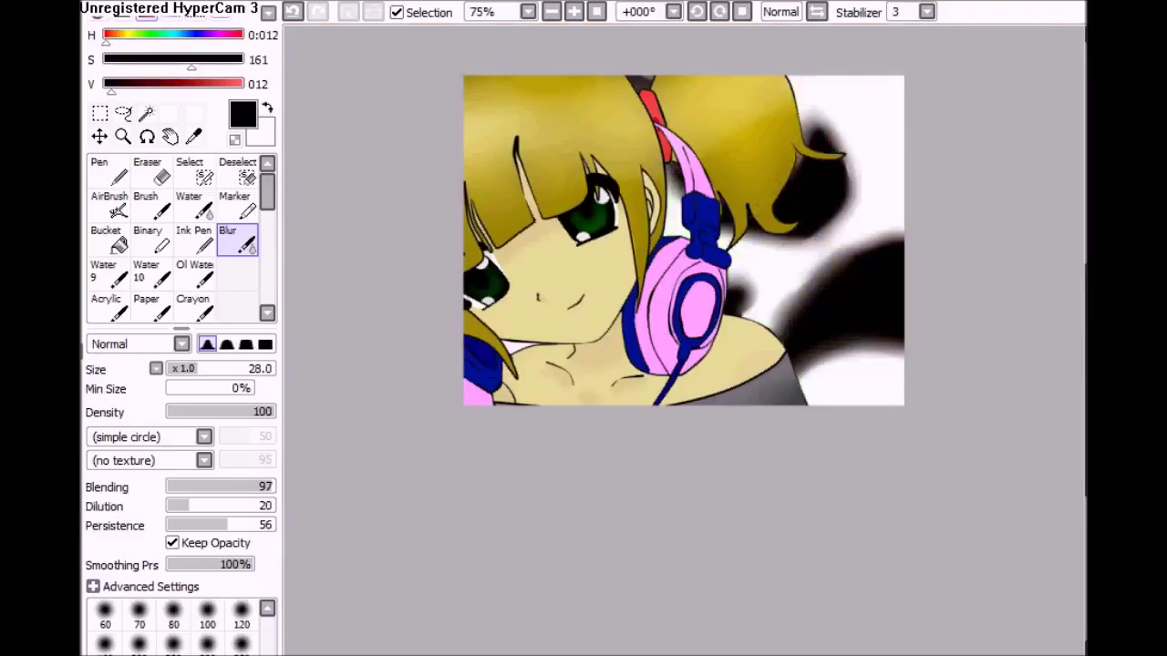
pyautogui.hotkey('ctrl', 'z')
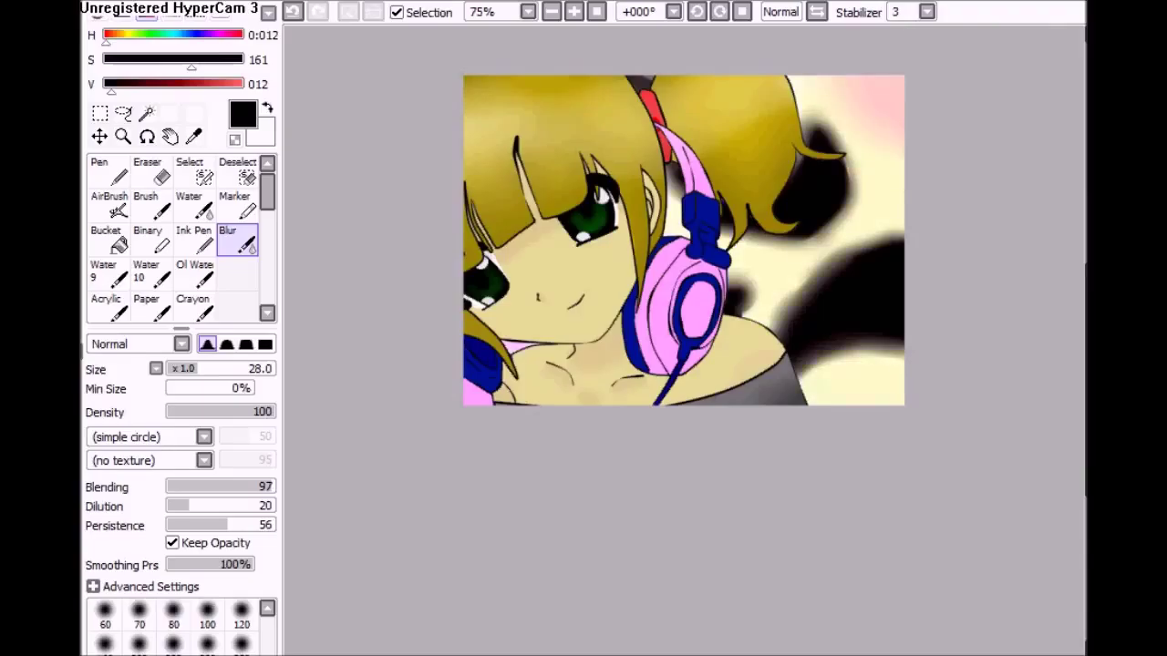
pyautogui.hotkey('ctrl', 'y')
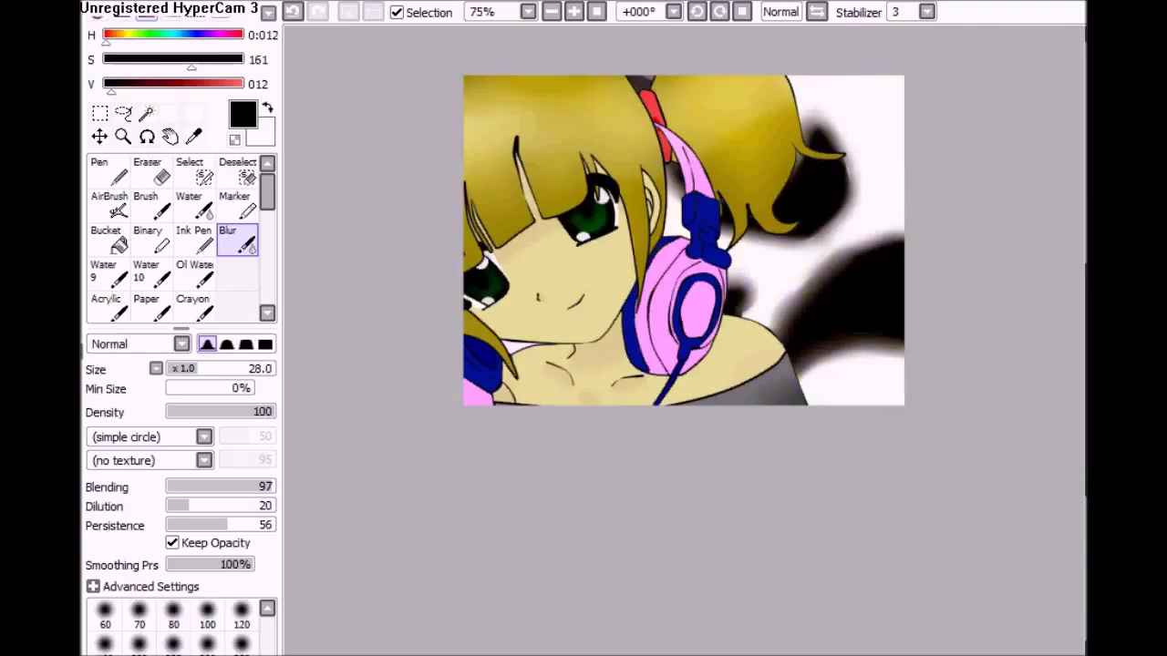
pyautogui.hotkey('ctrl', 'z')
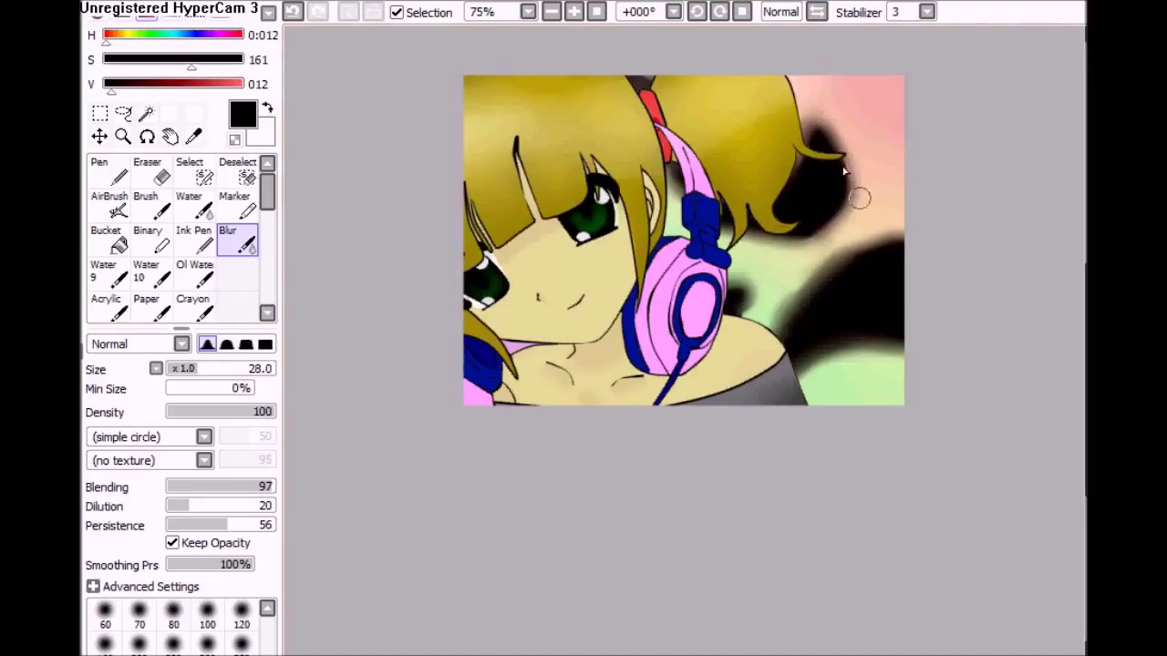
# - Blend the black patch around the ponytail curls further and erase a thin line above the shoulder patch with the Eraser at size 8
pyautogui.moveTo(814, 118); pyautogui.dragTo(848, 209)
pyautogui.moveTo(719, 226)
pyautogui.mouseDown()
pyautogui.moveTo(808, 294)
pyautogui.moveTo(880, 243)
pyautogui.moveTo(812, 346)
pyautogui.moveTo(825, 182)
pyautogui.mouseUp()
pyautogui.click(147, 169)
pyautogui.click(182, 368)
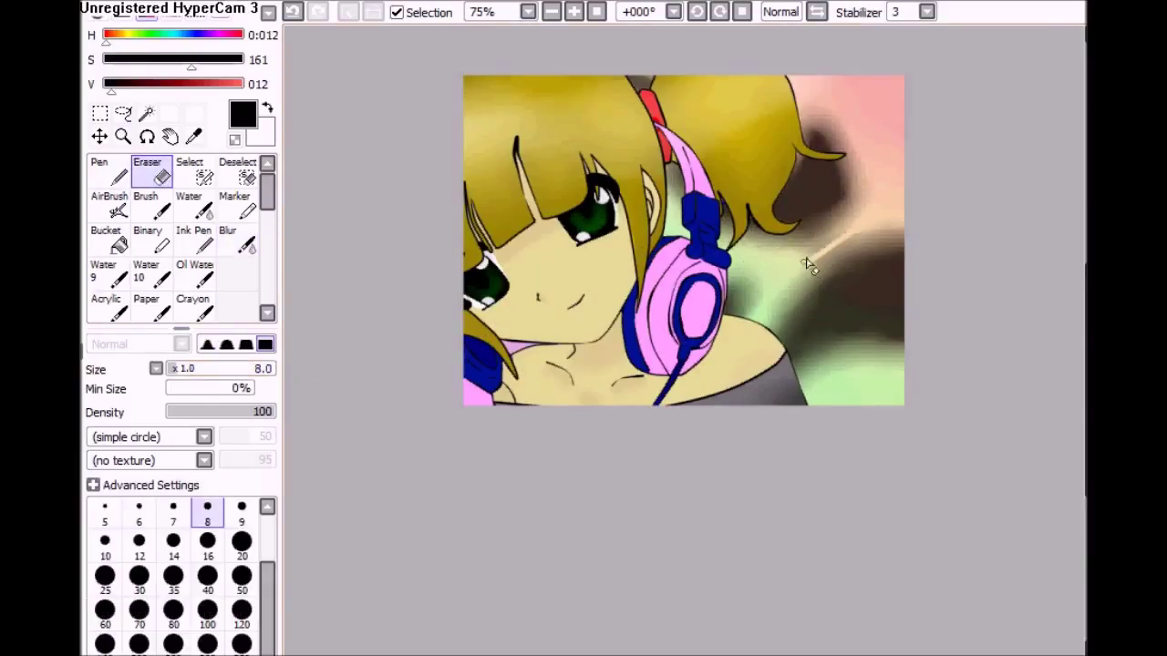
# - Undo the last change to the black patches and soften the edges of the large shoulder patch with Blur at size 28
pyautogui.click(236, 239)
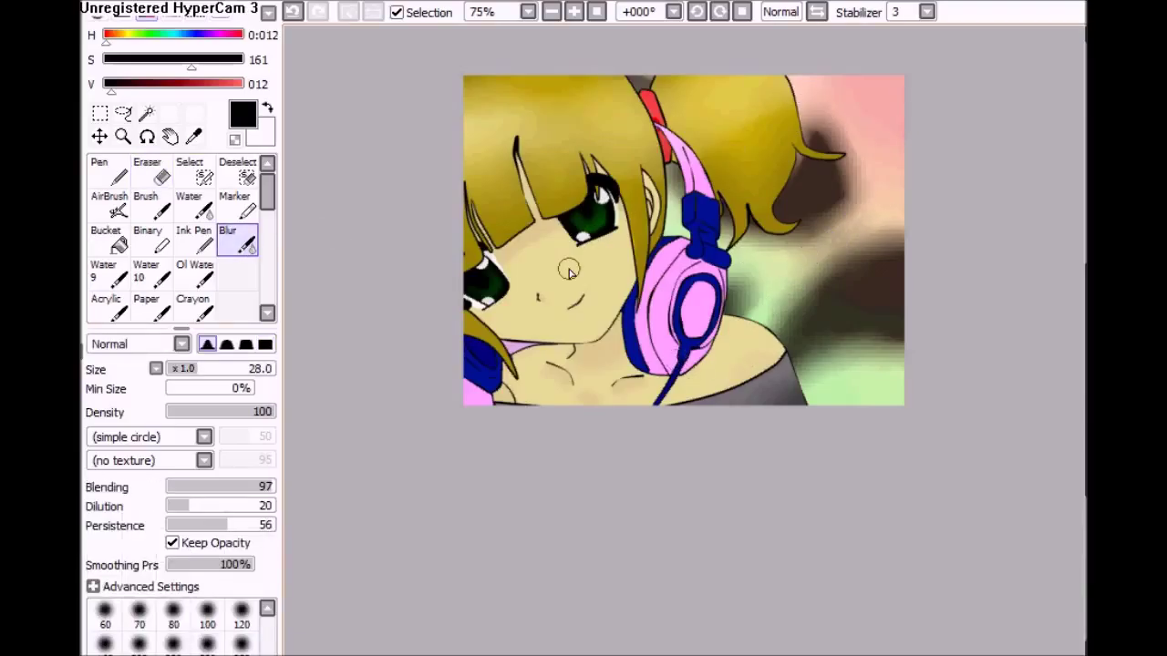
pyautogui.hotkey('ctrl', 'z')
pyautogui.moveTo(865, 233)
pyautogui.mouseDown()
pyautogui.moveTo(766, 319)
pyautogui.moveTo(878, 383)
pyautogui.moveTo(875, 337)
pyautogui.mouseUp()
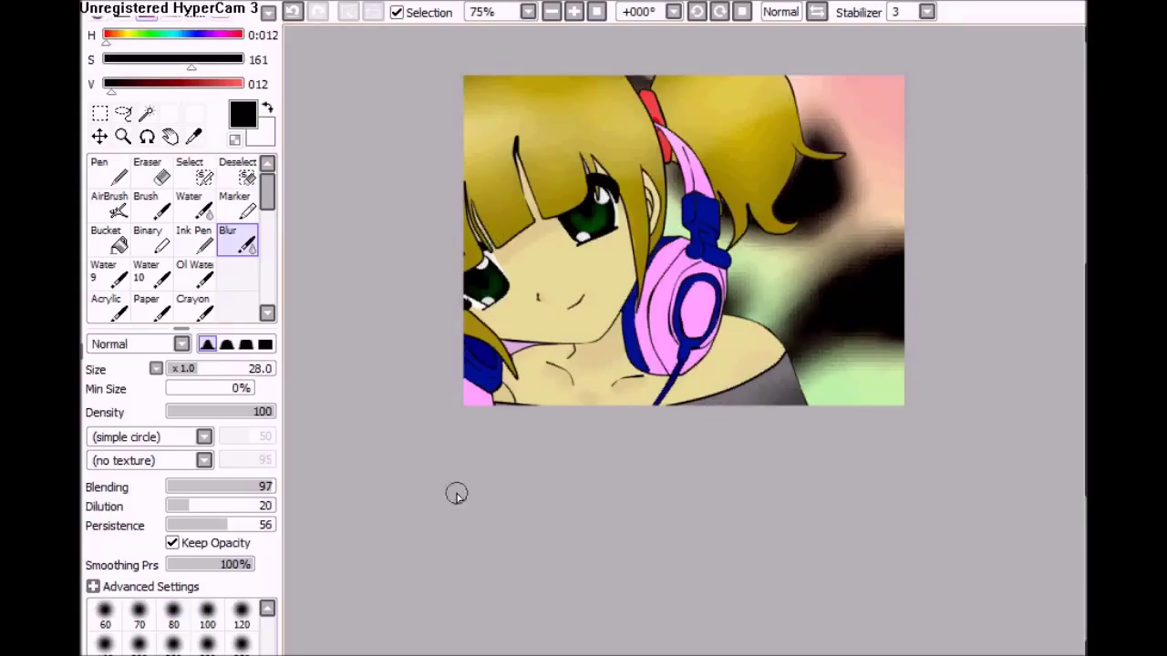
pyautogui.click(573, 11)
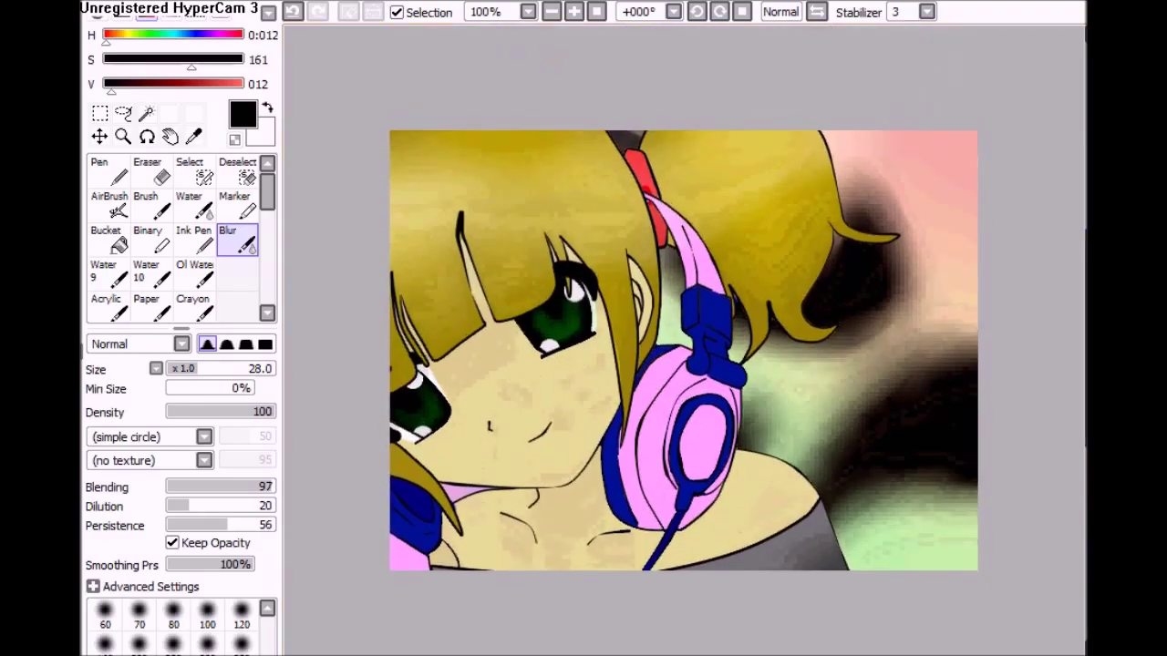